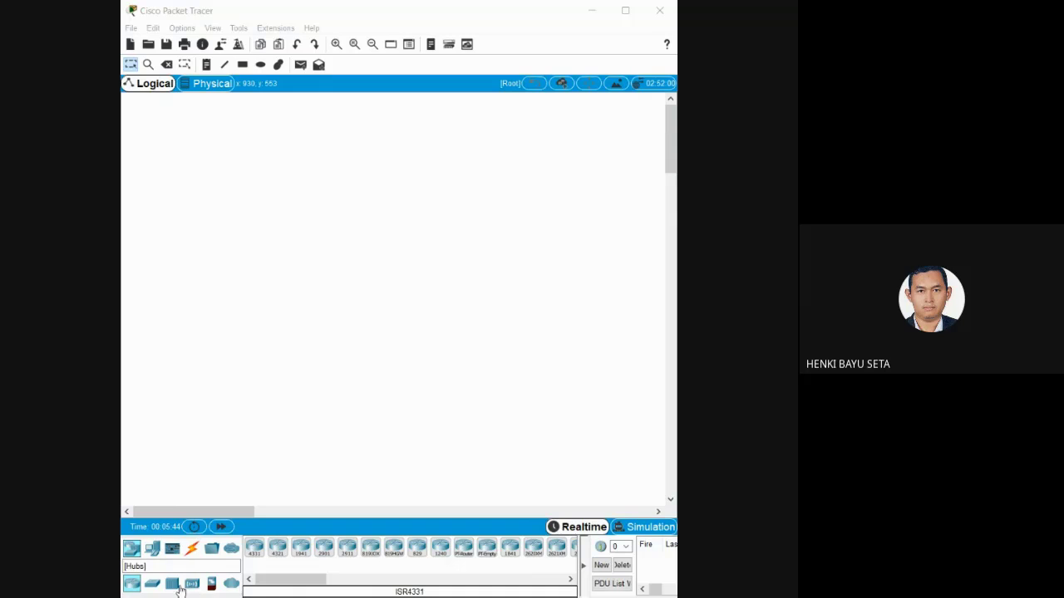
Place a 2811 router in the upper part of the workspace and a 2960 switch directly below it.
{"action": "left_click_drag", "start_coordinate": [300, 579], "coordinate": [352, 582]}
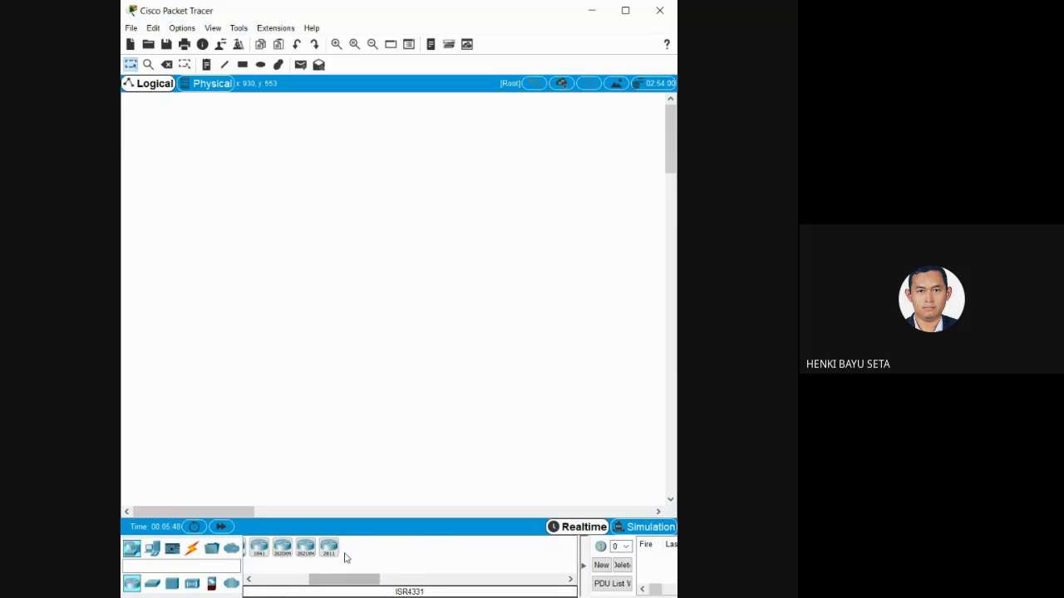
{"action": "left_click", "coordinate": [330, 550]}
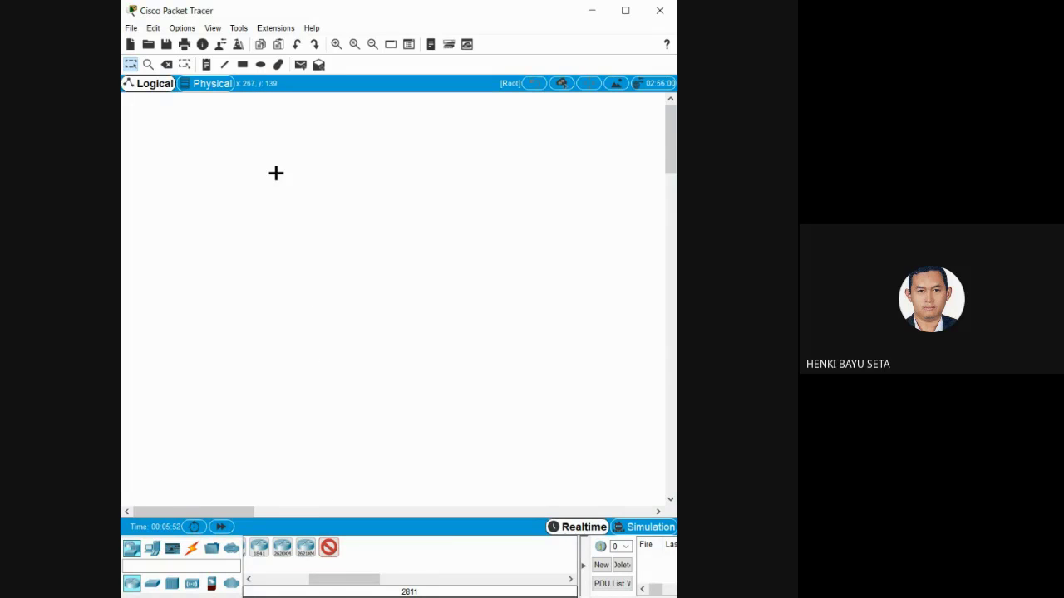
{"action": "left_click", "coordinate": [307, 172]}
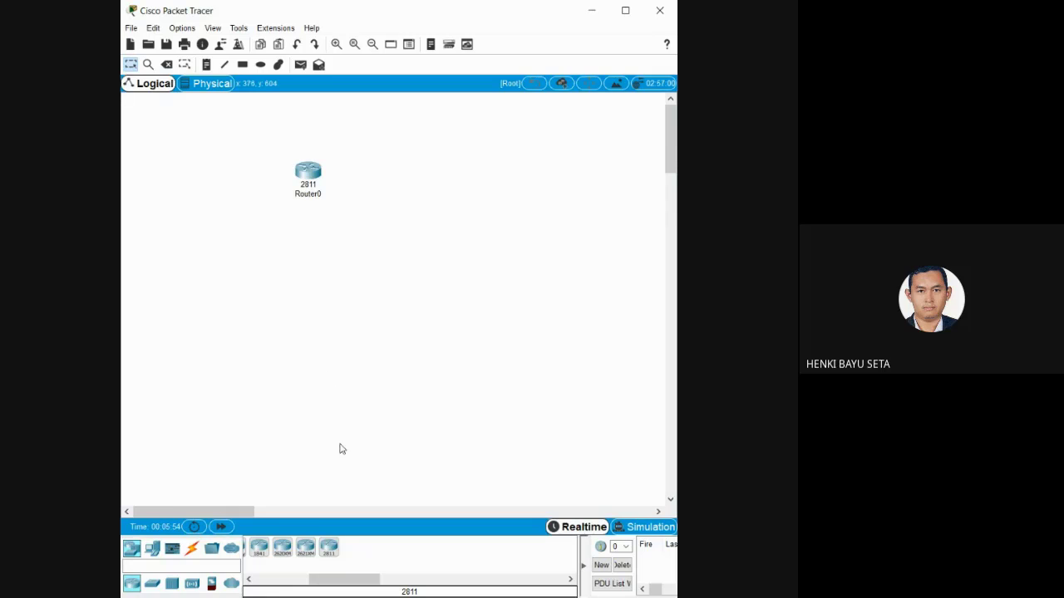
{"action": "left_click", "coordinate": [152, 584]}
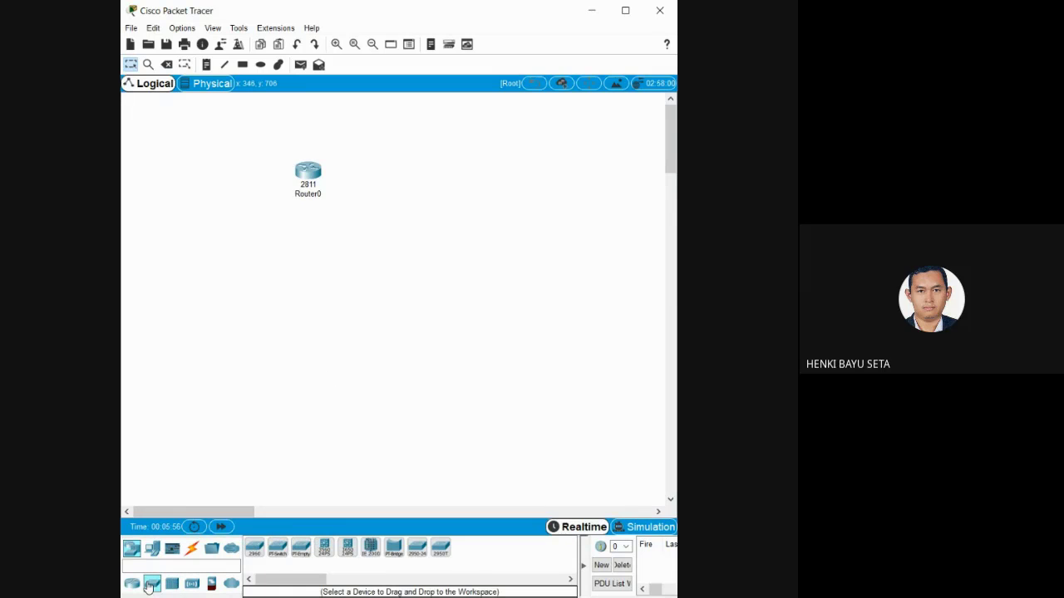
{"action": "left_click", "coordinate": [254, 548]}
{"action": "left_click", "coordinate": [303, 256]}
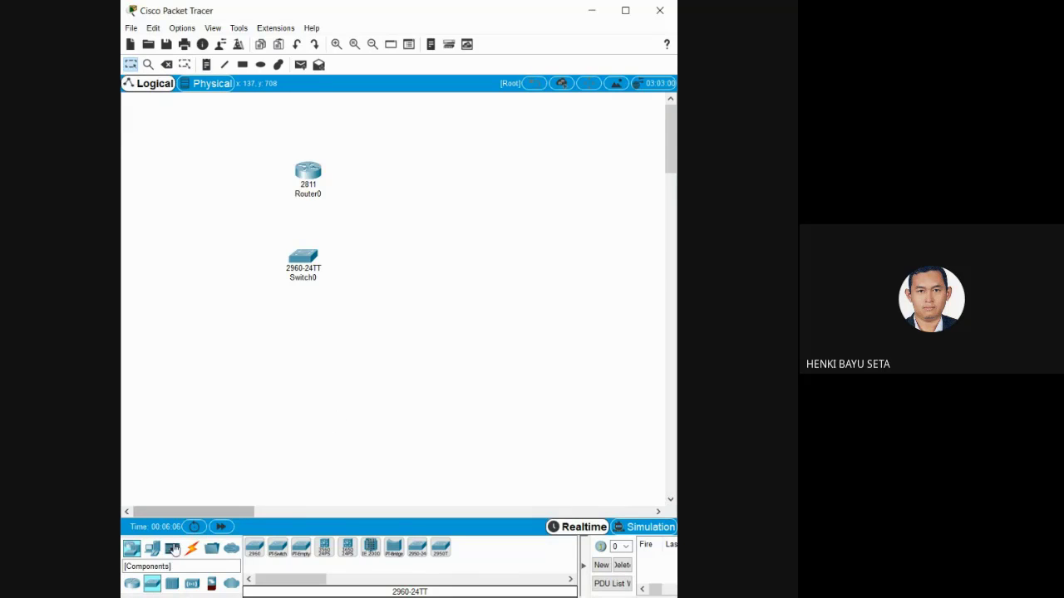
Place three 7960 IP phones in a horizontal row beneath the switch.
{"action": "left_click", "coordinate": [155, 549]}
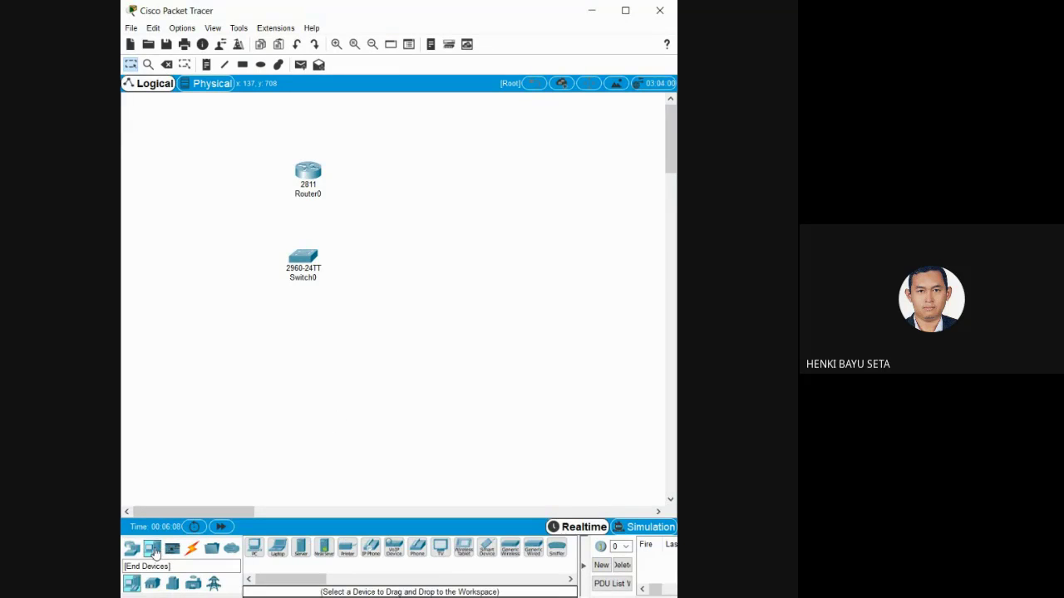
{"action": "left_click", "coordinate": [370, 548]}
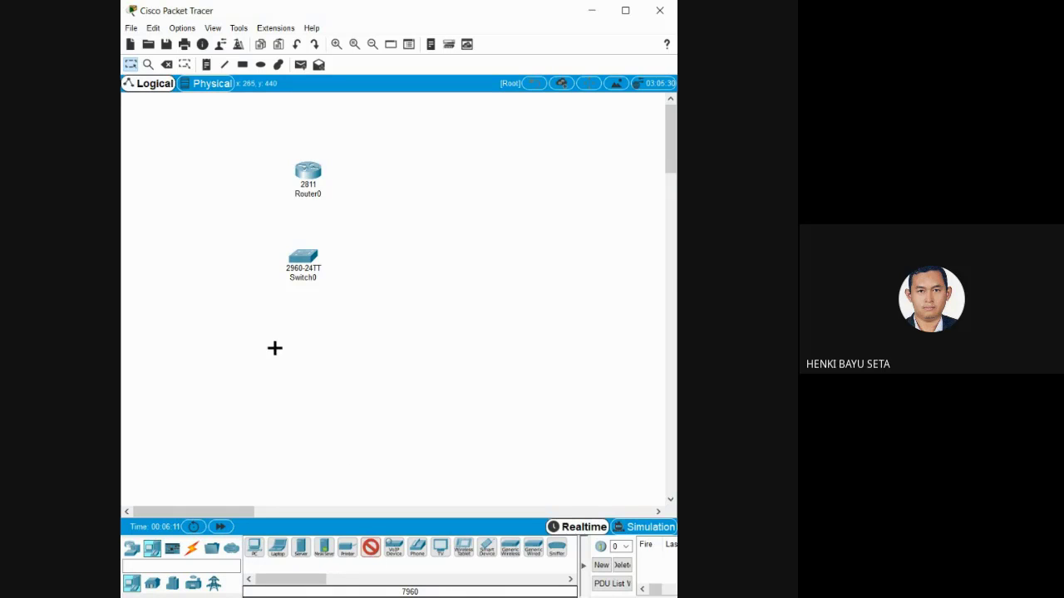
{"action": "left_click", "coordinate": [199, 347]}
{"action": "left_click", "coordinate": [373, 552], "text": "ctrl"}
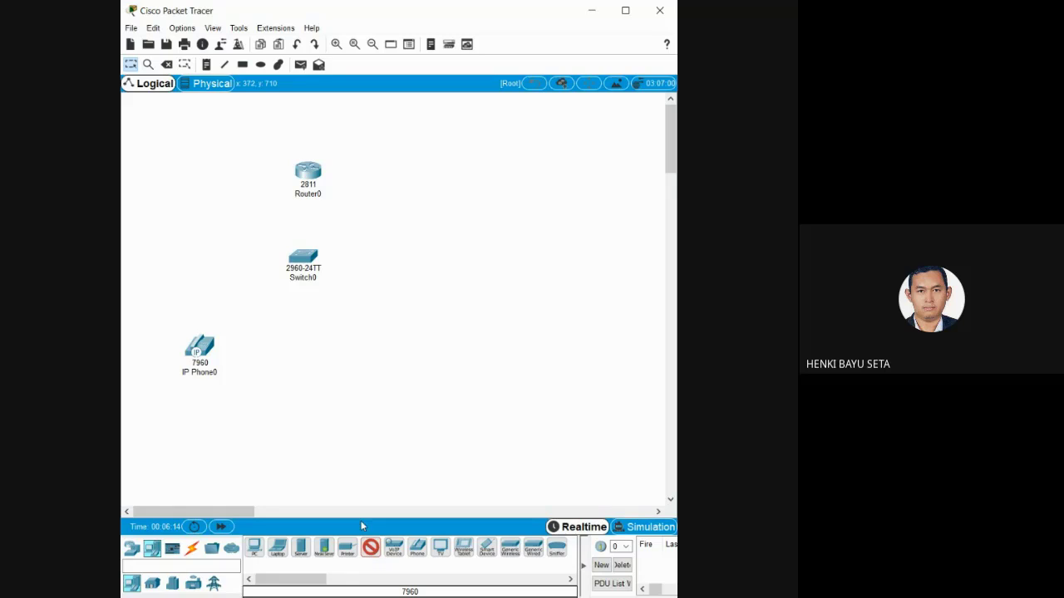
{"action": "left_click", "coordinate": [285, 352]}
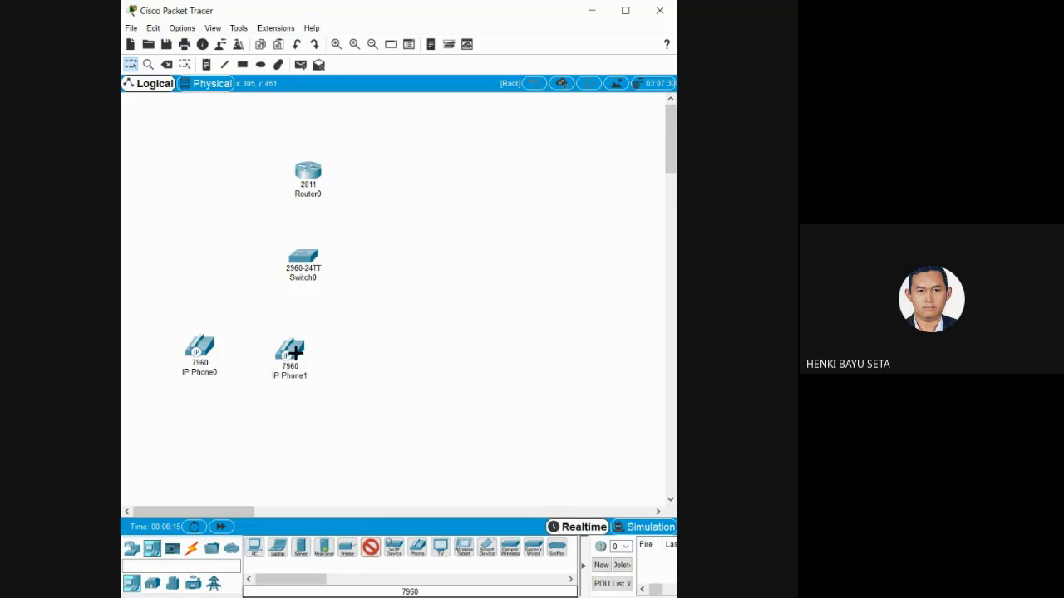
{"action": "left_click", "coordinate": [381, 349]}
{"action": "key", "text": "Escape"}
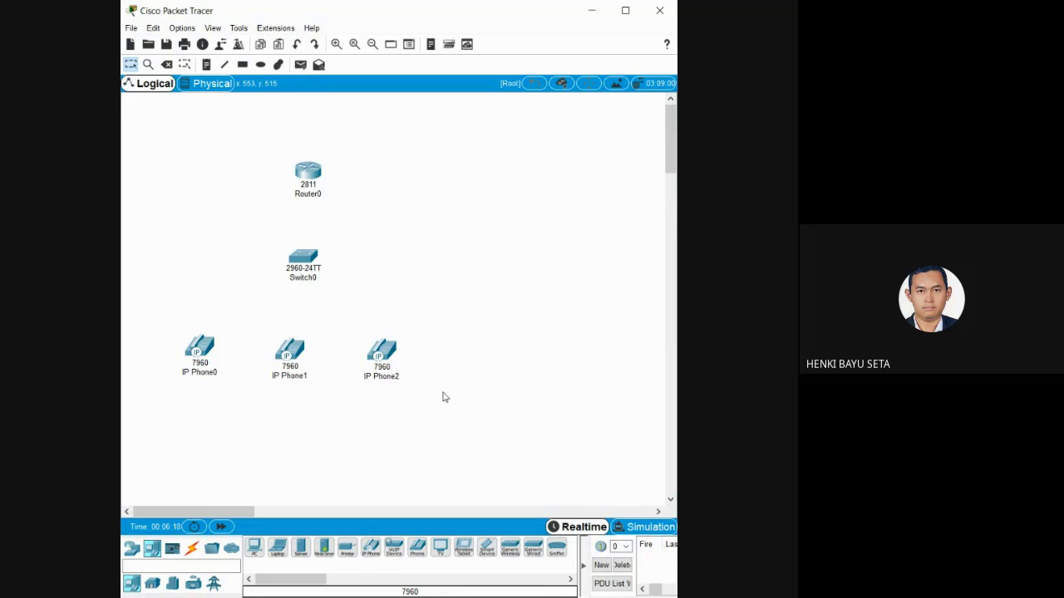
Connect IP Phone0, IP Phone1 and IP Phone2 to Switch0 with copper straight-through cables.
{"action": "left_click", "coordinate": [192, 549]}
{"action": "left_click", "coordinate": [301, 550]}
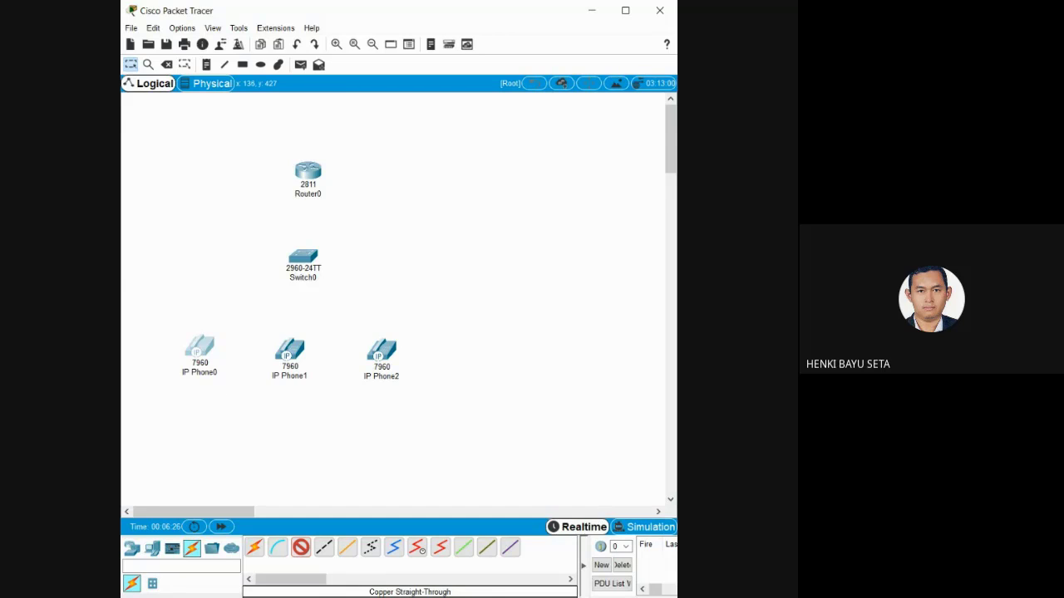
{"action": "left_click", "coordinate": [192, 351]}
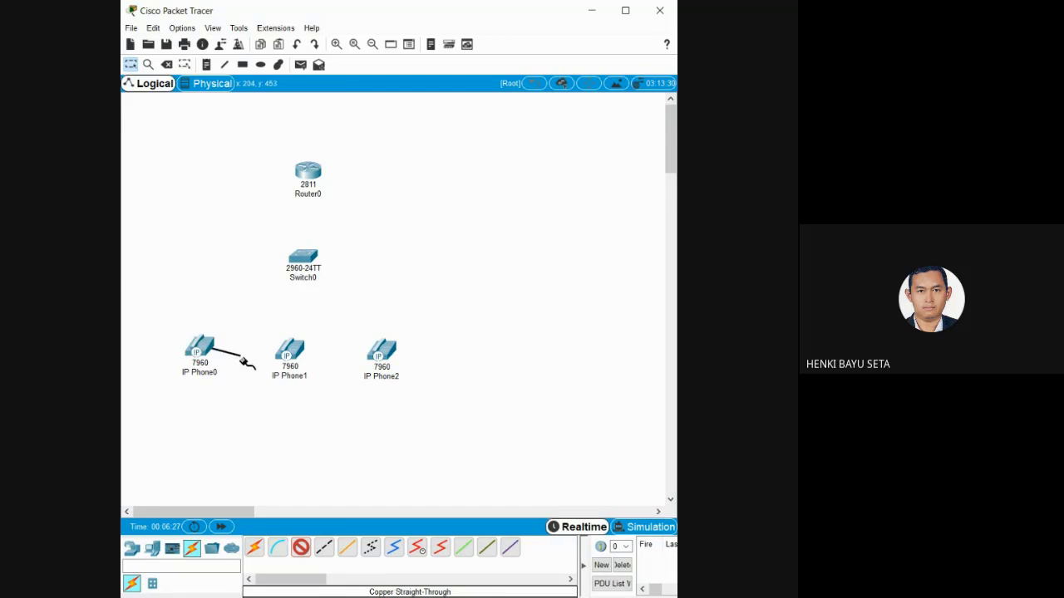
{"action": "left_click", "coordinate": [296, 265]}
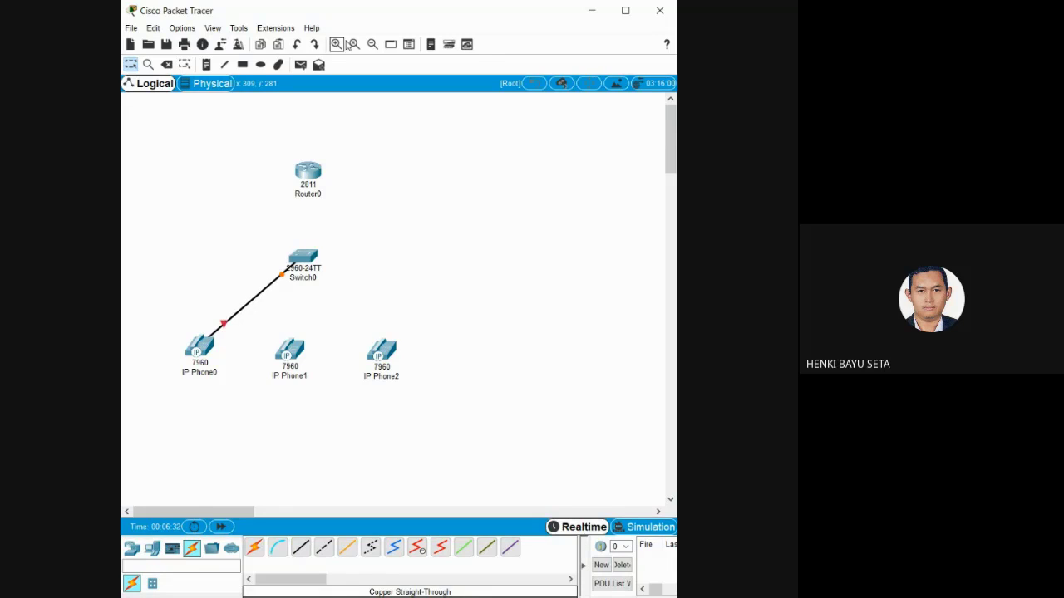
{"action": "left_click", "coordinate": [301, 547]}
{"action": "left_click", "coordinate": [304, 374]}
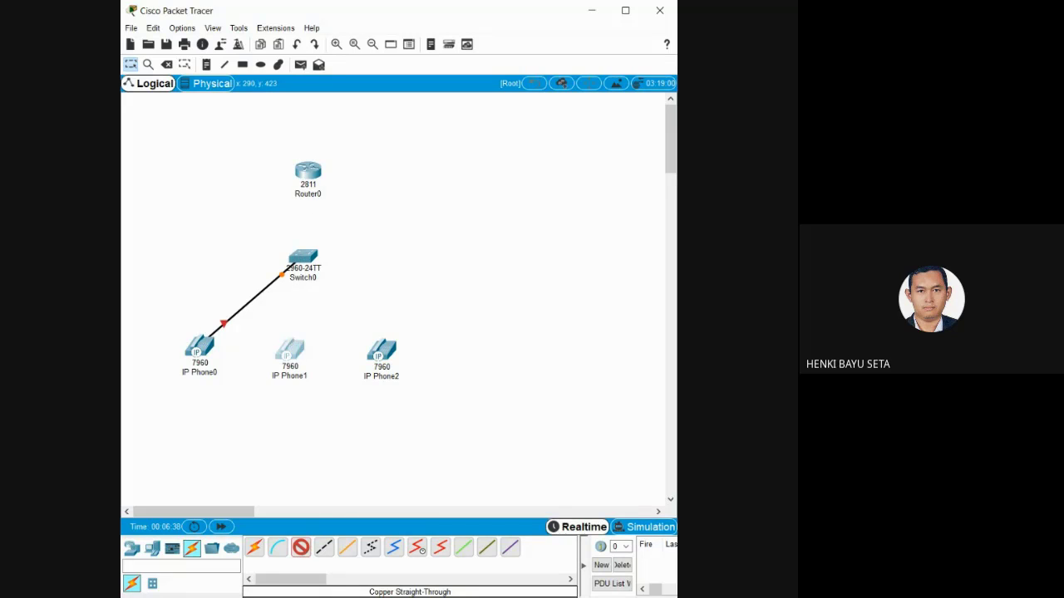
{"action": "left_click", "coordinate": [298, 258]}
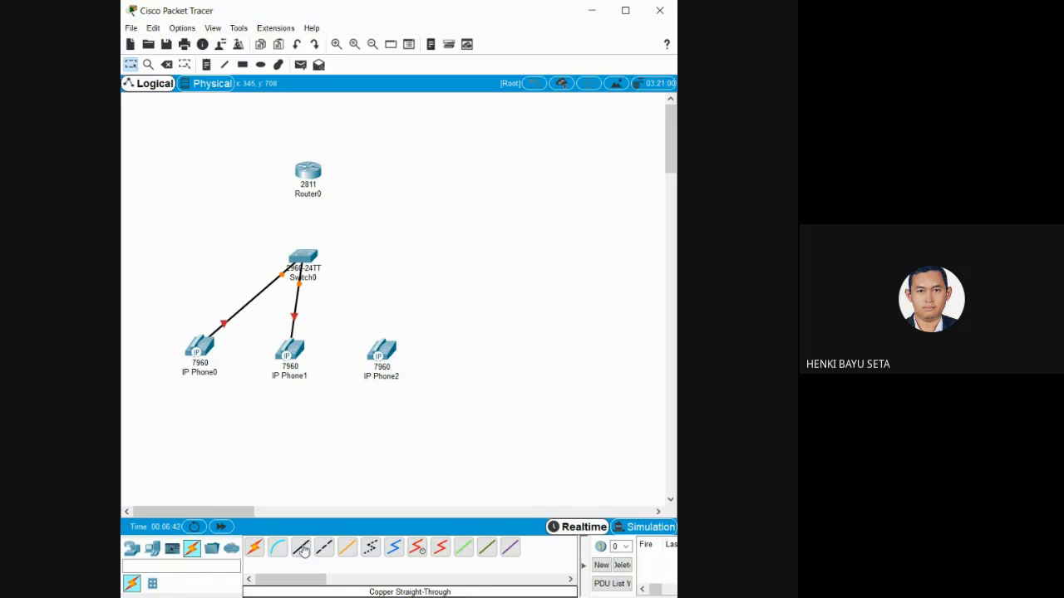
{"action": "left_click", "coordinate": [301, 547]}
{"action": "left_click", "coordinate": [378, 375]}
{"action": "left_click", "coordinate": [304, 253]}
Connect Switch0 to Router0 with a copper straight-through cable.
{"action": "left_click", "coordinate": [300, 550]}
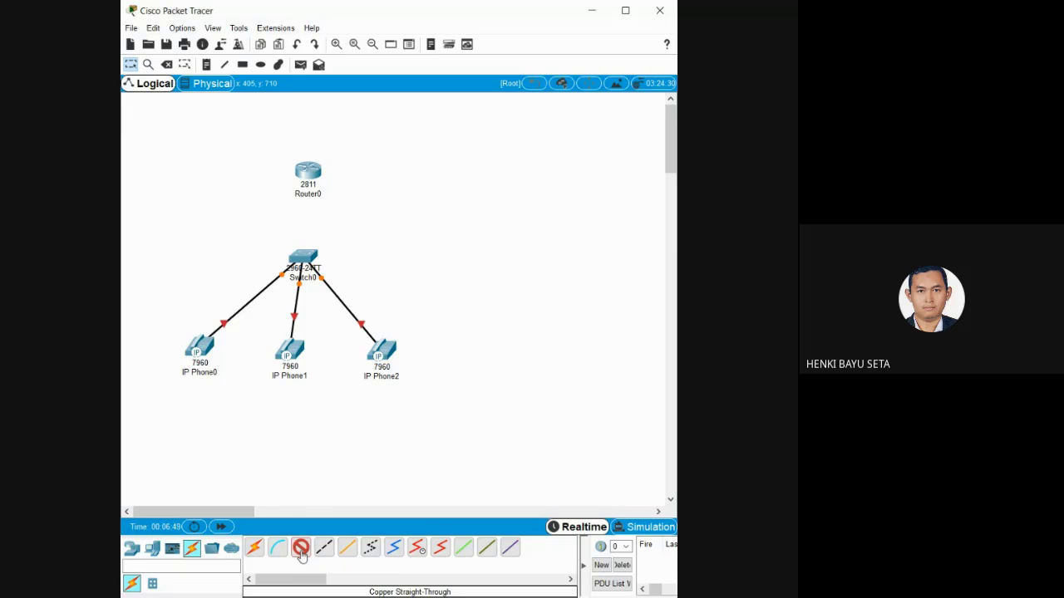
{"action": "left_click", "coordinate": [304, 261]}
{"action": "left_click", "coordinate": [308, 173]}
Tidy the layout by shifting Router0, IP Phone1 and IP Phone2 slightly around the switch.
{"action": "left_click_drag", "start_coordinate": [309, 175], "coordinate": [306, 168]}
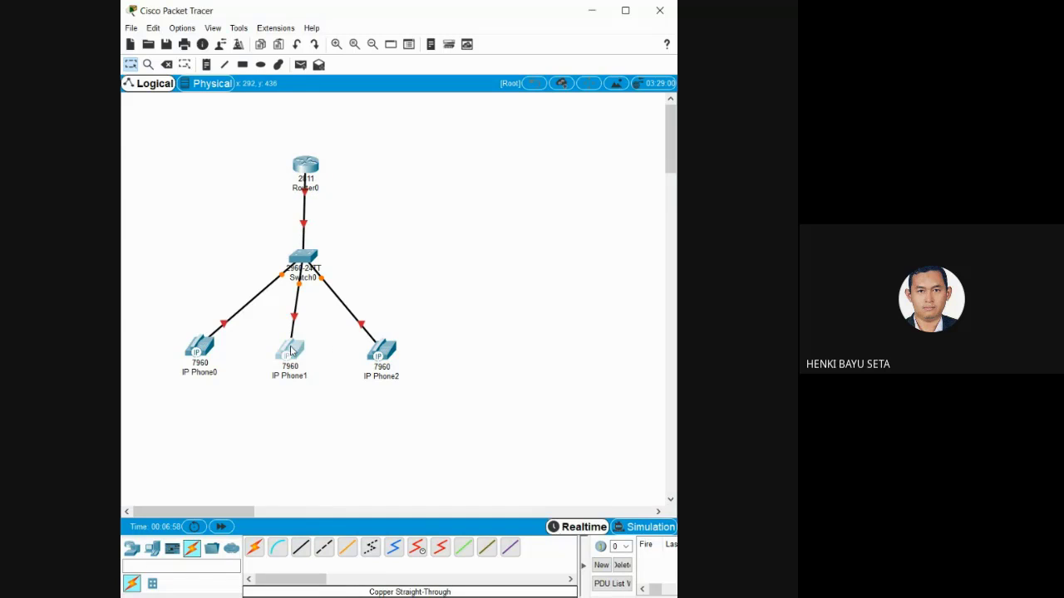
{"action": "left_click_drag", "start_coordinate": [290, 352], "coordinate": [297, 356]}
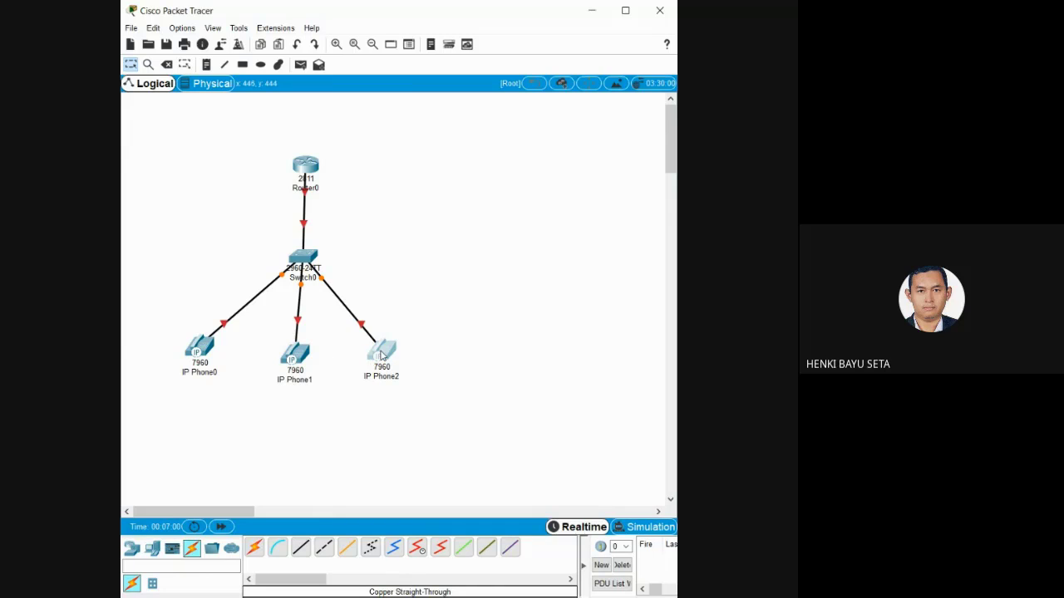
{"action": "left_click_drag", "start_coordinate": [380, 356], "coordinate": [388, 351]}
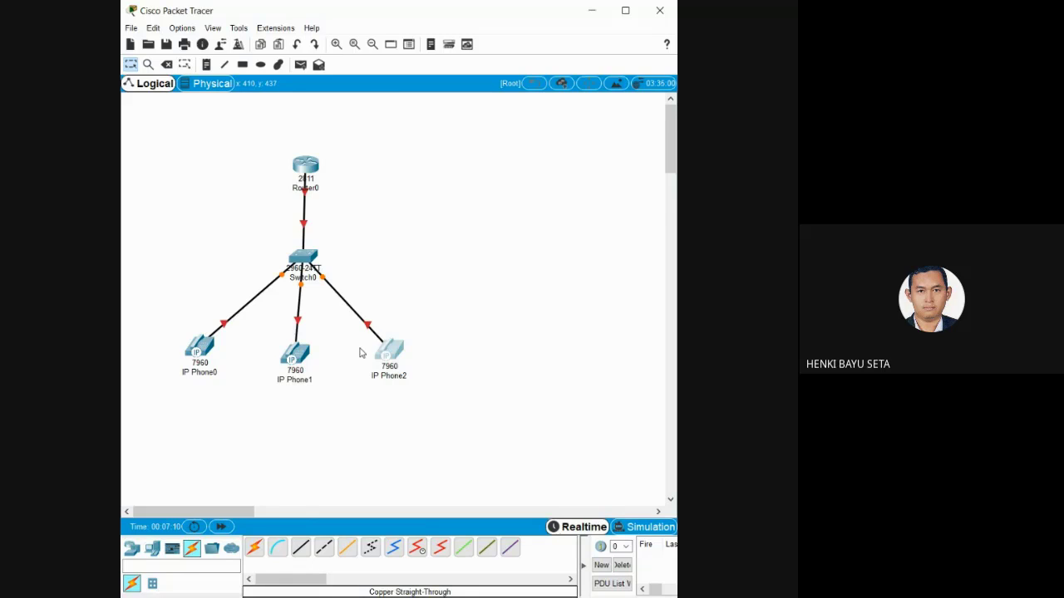
Plug the IP_PHONE_POWER_ADAPTER into the power jack of IP Phone0 and close its device window.
{"action": "left_click", "coordinate": [206, 349]}
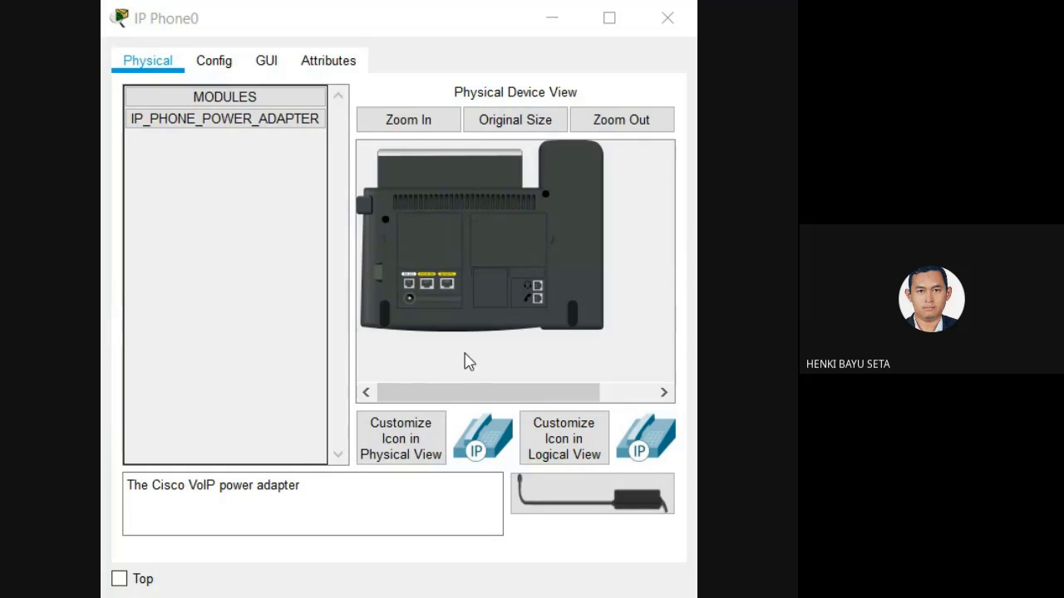
{"action": "left_click", "coordinate": [429, 126]}
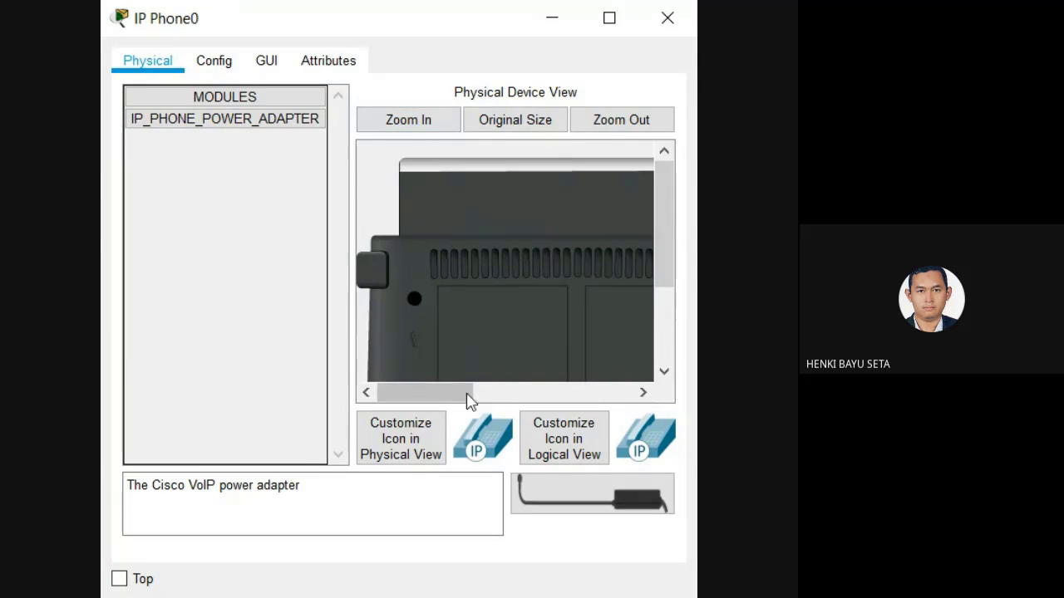
{"action": "left_click_drag", "start_coordinate": [468, 402], "coordinate": [491, 396]}
{"action": "scroll", "coordinate": [477, 364], "scroll_direction": "down", "scroll_amount": 5}
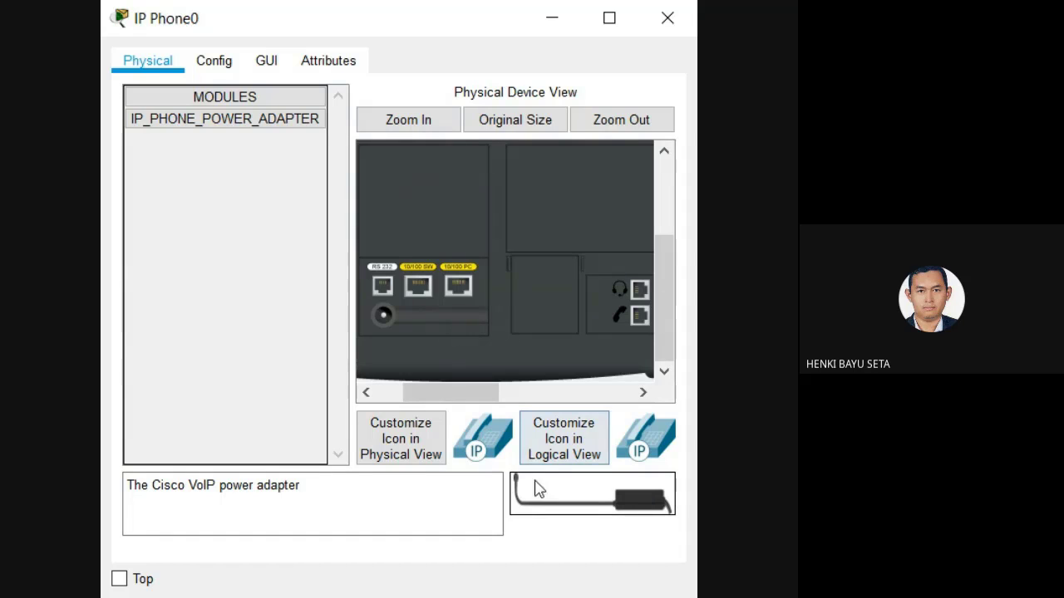
{"action": "left_click_drag", "start_coordinate": [537, 504], "coordinate": [384, 319]}
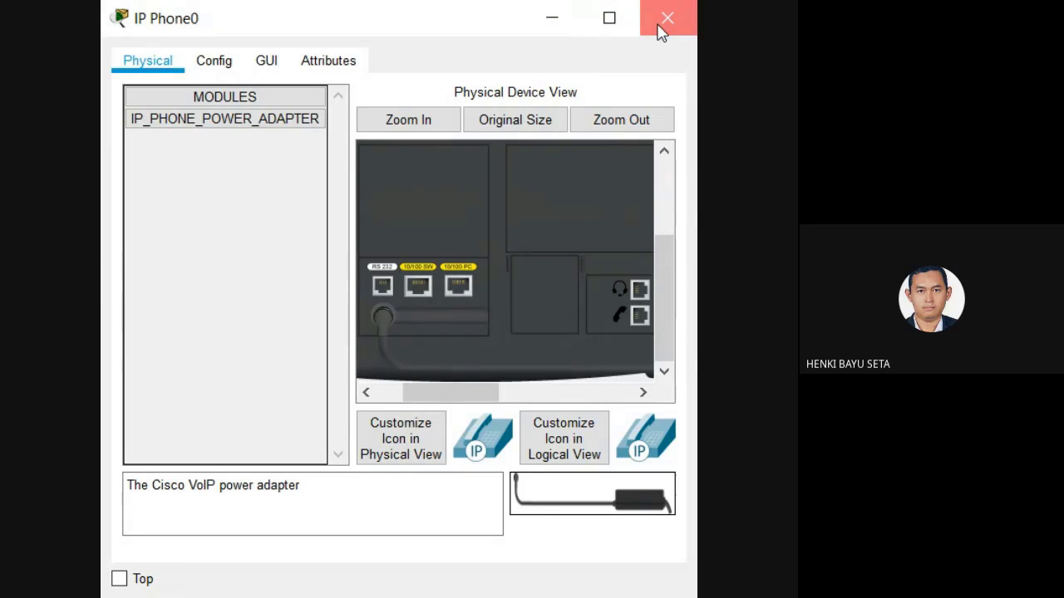
{"action": "left_click", "coordinate": [661, 31]}
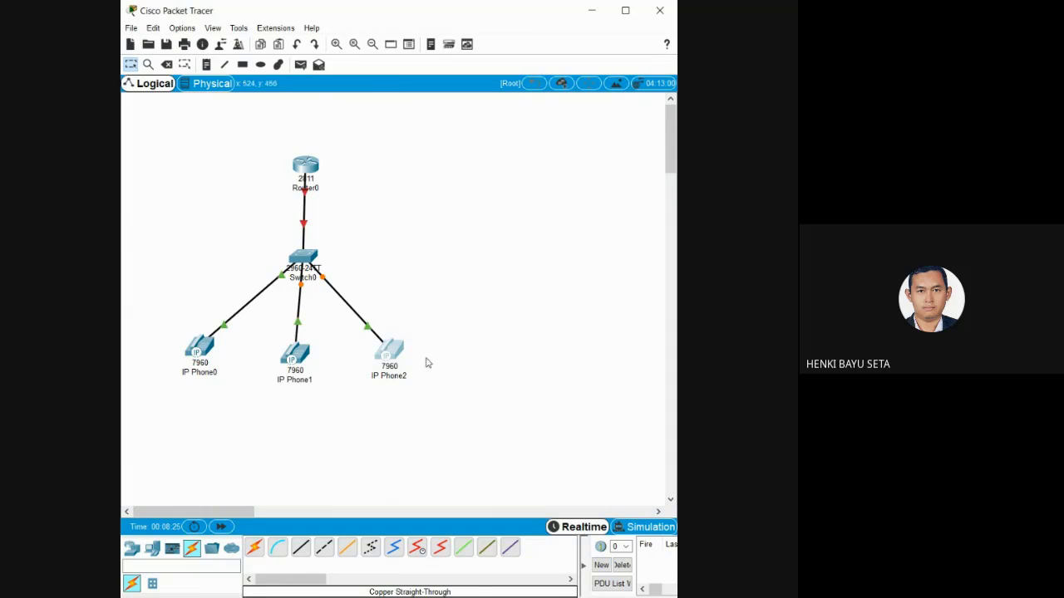
Move IP Phone2 slightly outward and align IP Phone1 vertically beneath Switch0.
{"action": "left_click_drag", "start_coordinate": [398, 355], "coordinate": [404, 353]}
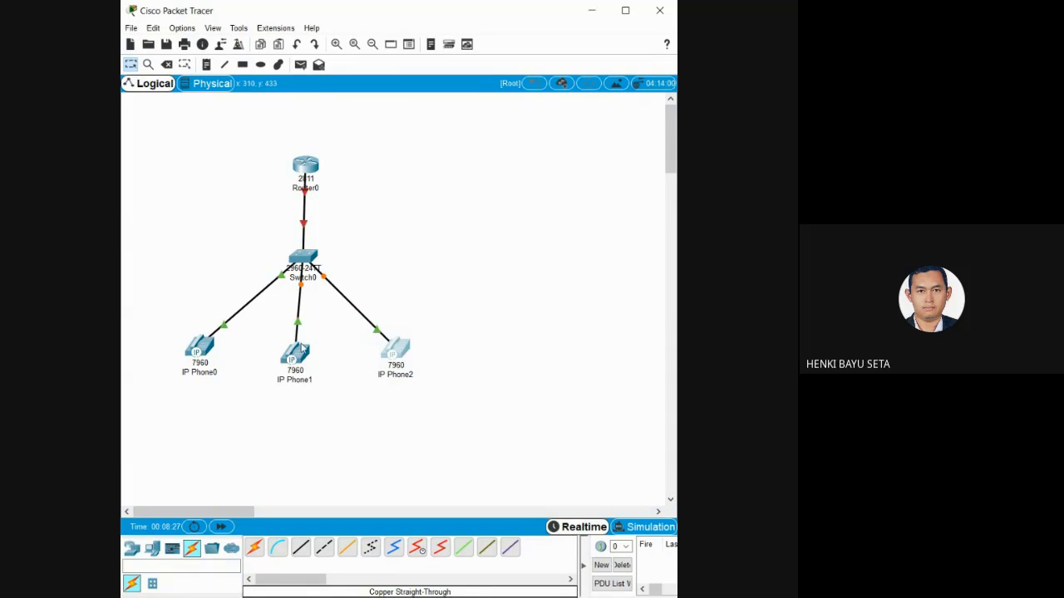
{"action": "left_click_drag", "start_coordinate": [301, 352], "coordinate": [309, 353]}
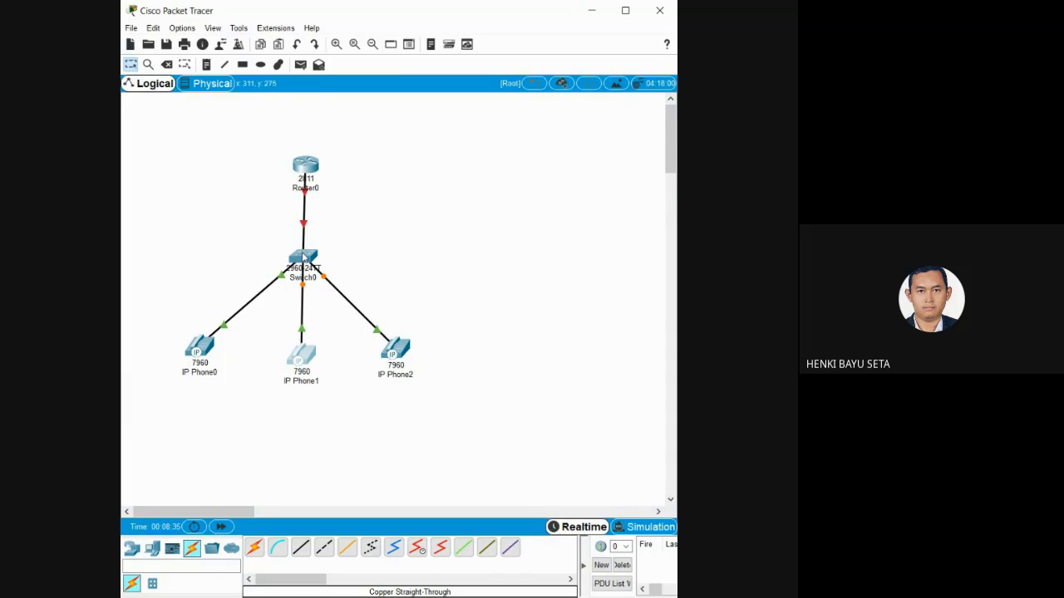
Open the command line of Switch0 and enter privileged EXEC mode with en.
{"action": "left_click", "coordinate": [304, 259]}
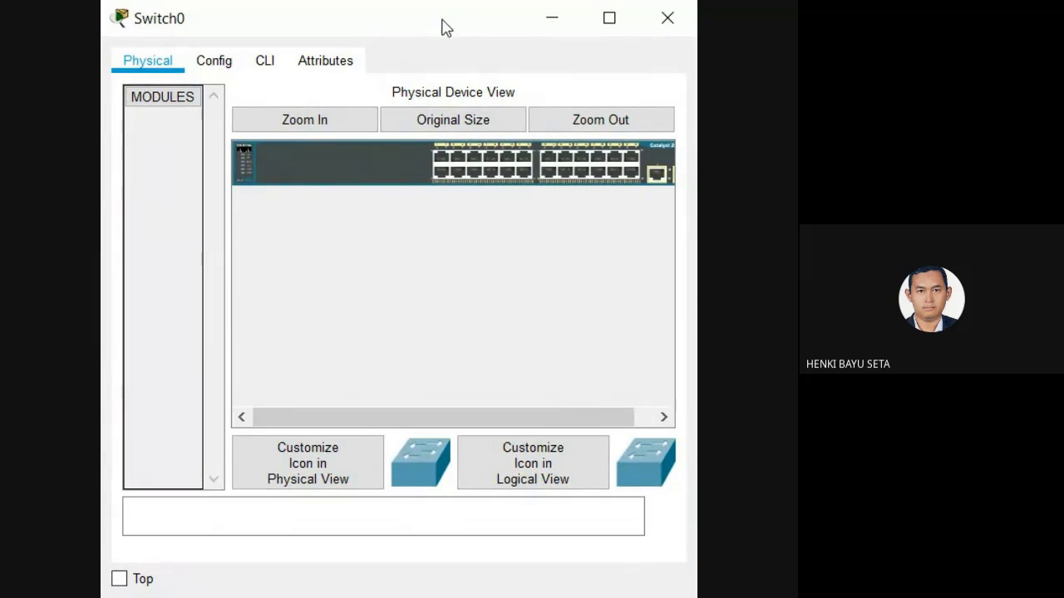
{"action": "left_click", "coordinate": [261, 60]}
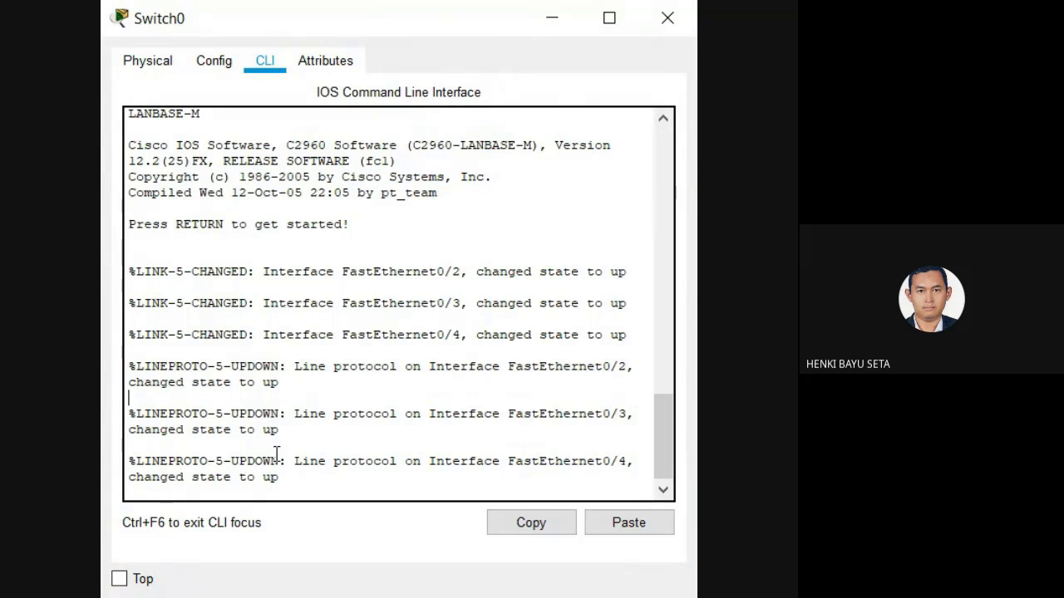
{"action": "left_click", "coordinate": [271, 404]}
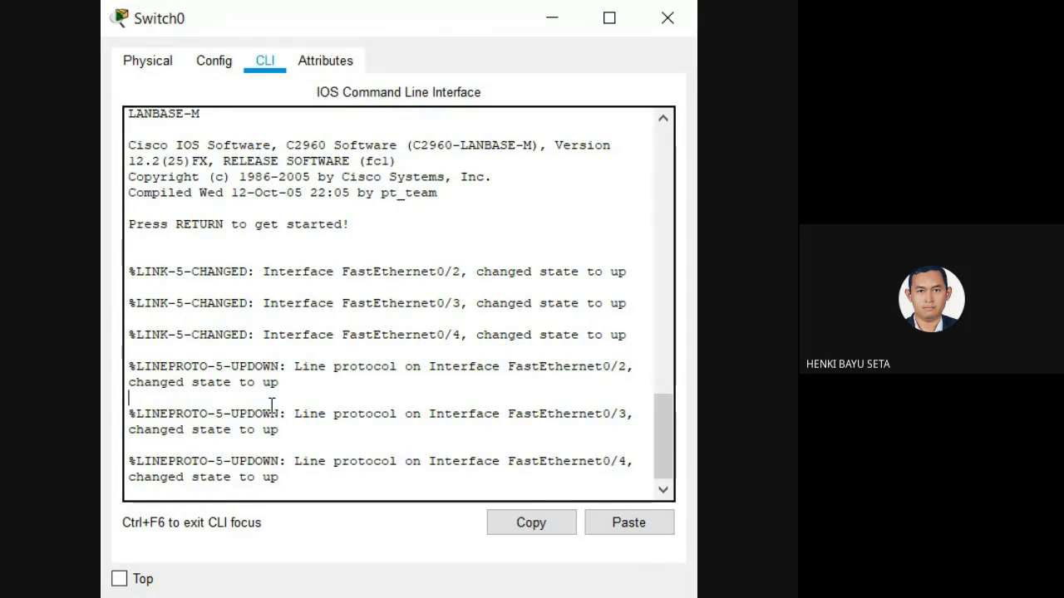
{"action": "key", "text": "Return"}
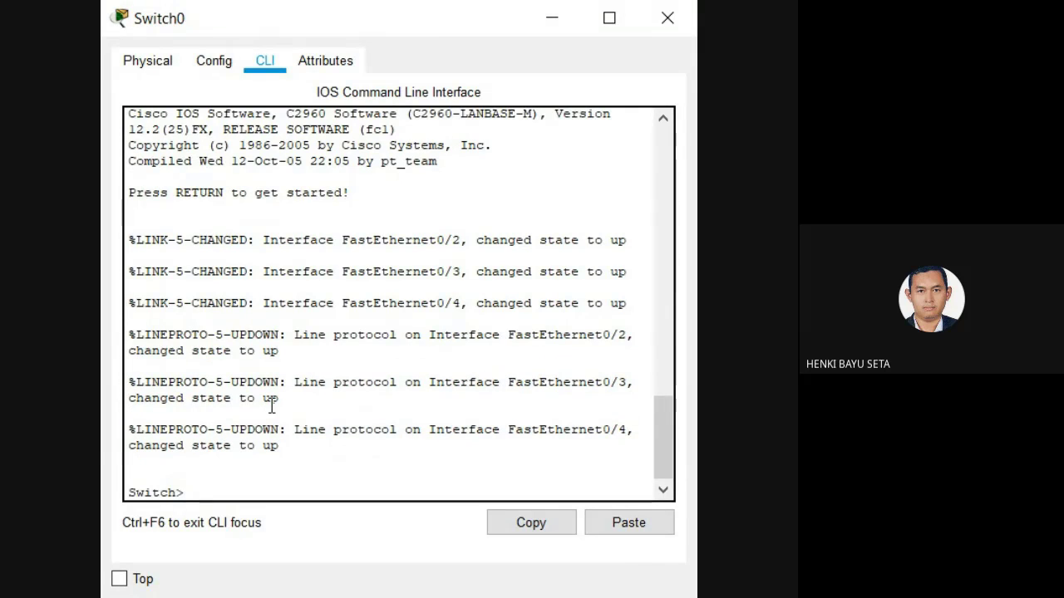
{"action": "type", "text": "en"}
{"action": "key", "text": "Return"}
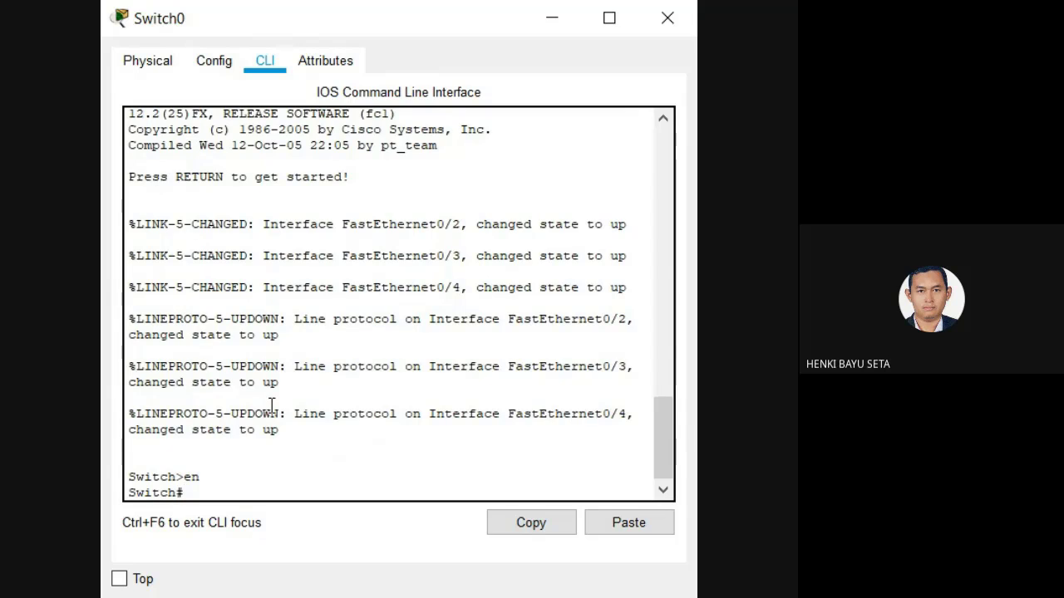
{"action": "type", "text": "conf t"}
{"action": "key", "text": "Return"}
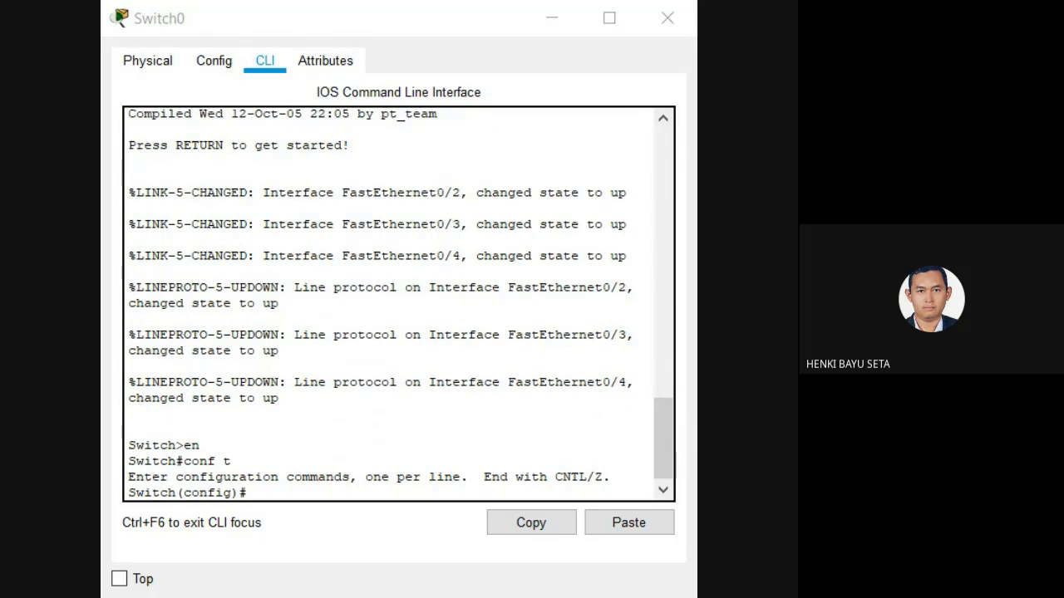
{"action": "left_click", "coordinate": [423, 31]}
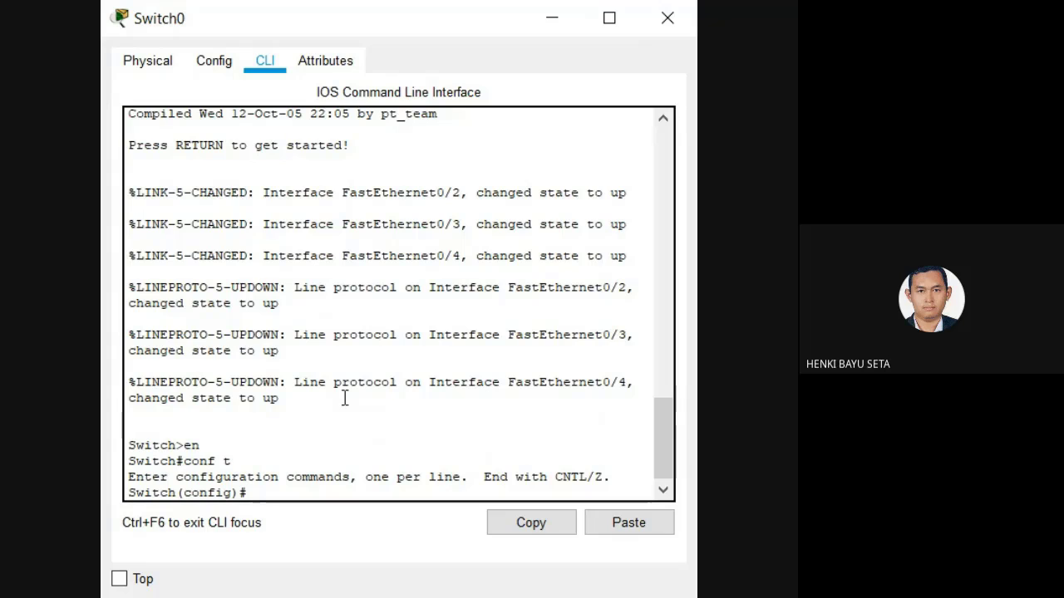
{"action": "type", "text": "end"}
{"action": "key", "text": "Return"}
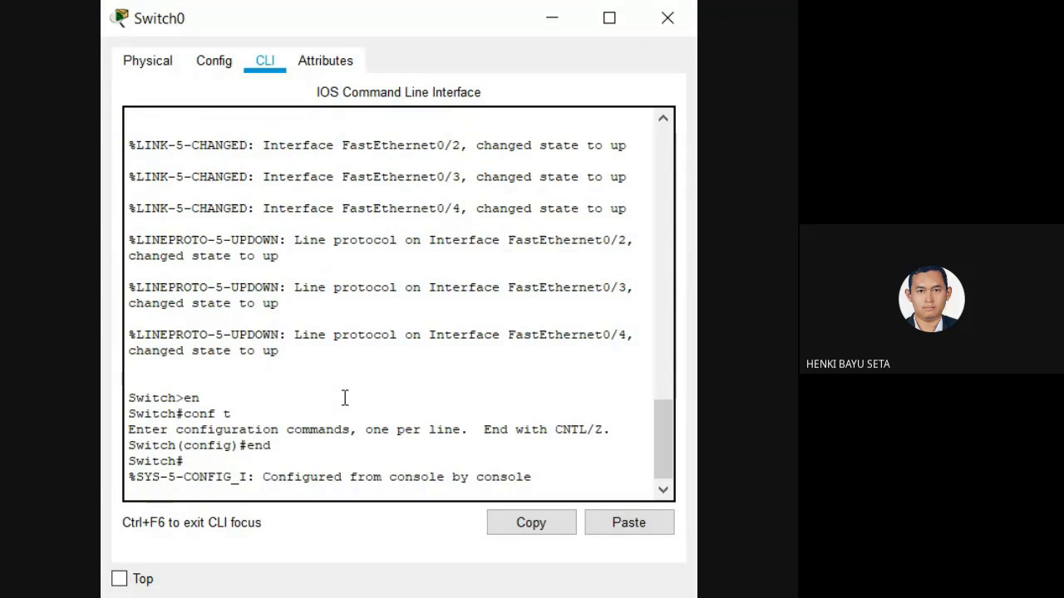
Display the switch's brief VLAN table with sh vlan br and widen the device window to read its port column.
{"action": "type", "text": "sh v"}
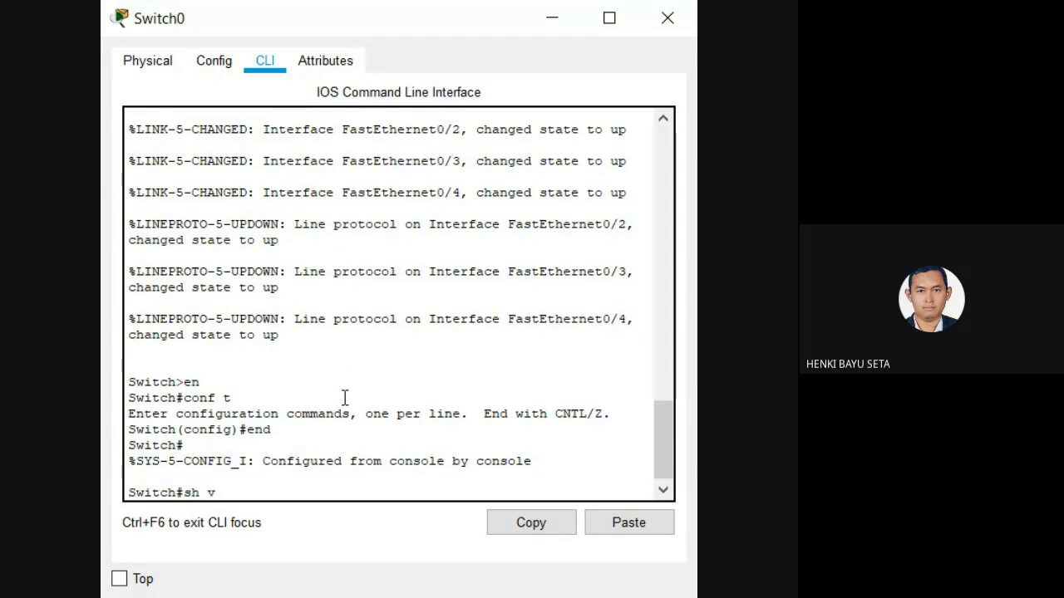
{"action": "type", "text": "la"}
{"action": "key", "text": "Tab"}
{"action": "type", "text": "br"}
{"action": "key", "text": "Return"}
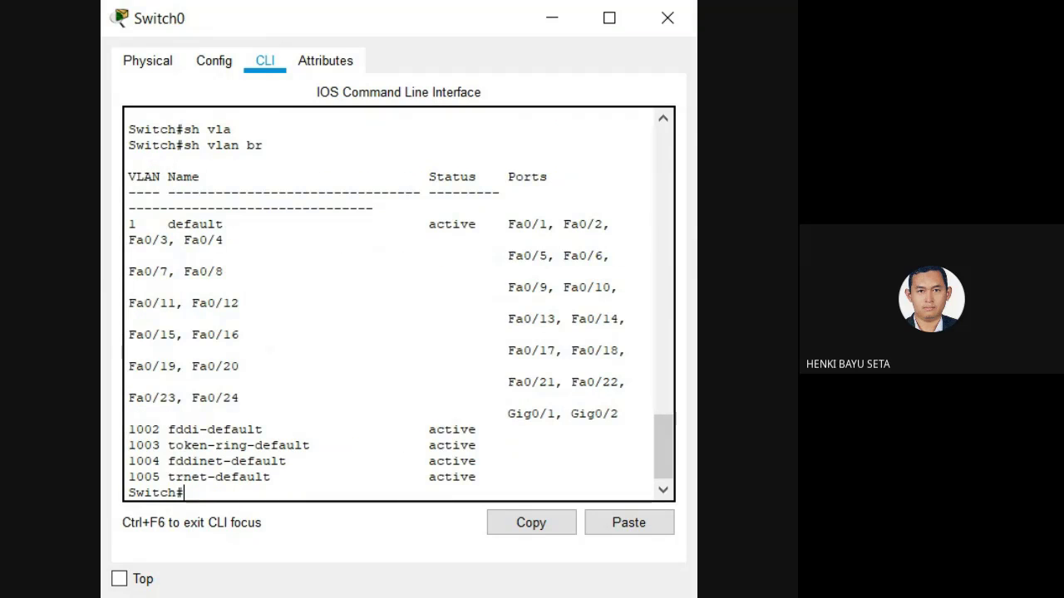
{"action": "left_click_drag", "start_coordinate": [695, 241], "coordinate": [743, 243]}
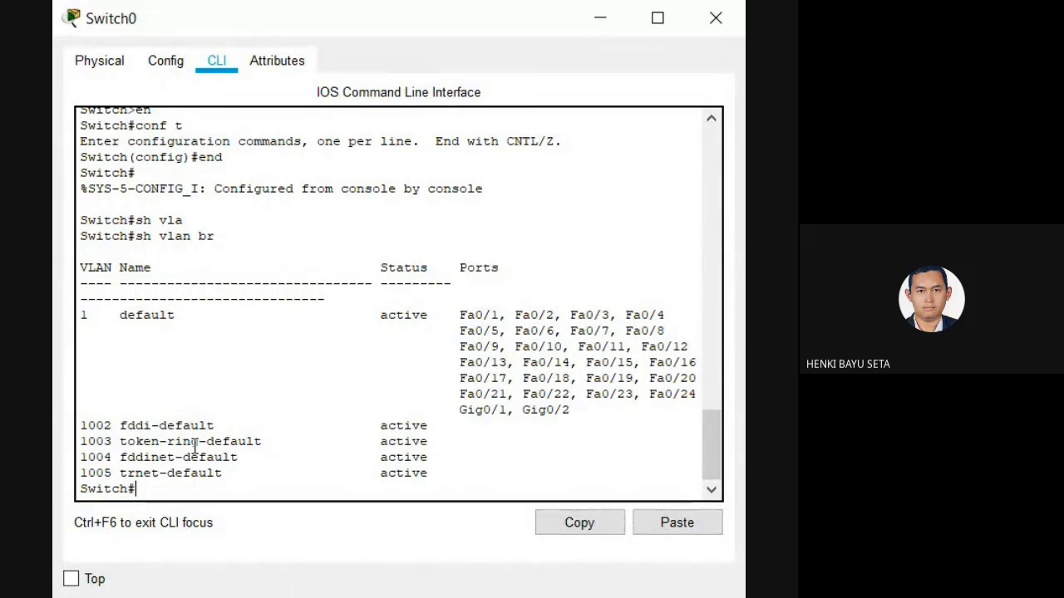
Enter global configuration mode with conf t and create VLAN 10 named Data.
{"action": "type", "text": "conf t"}
{"action": "key", "text": "Return"}
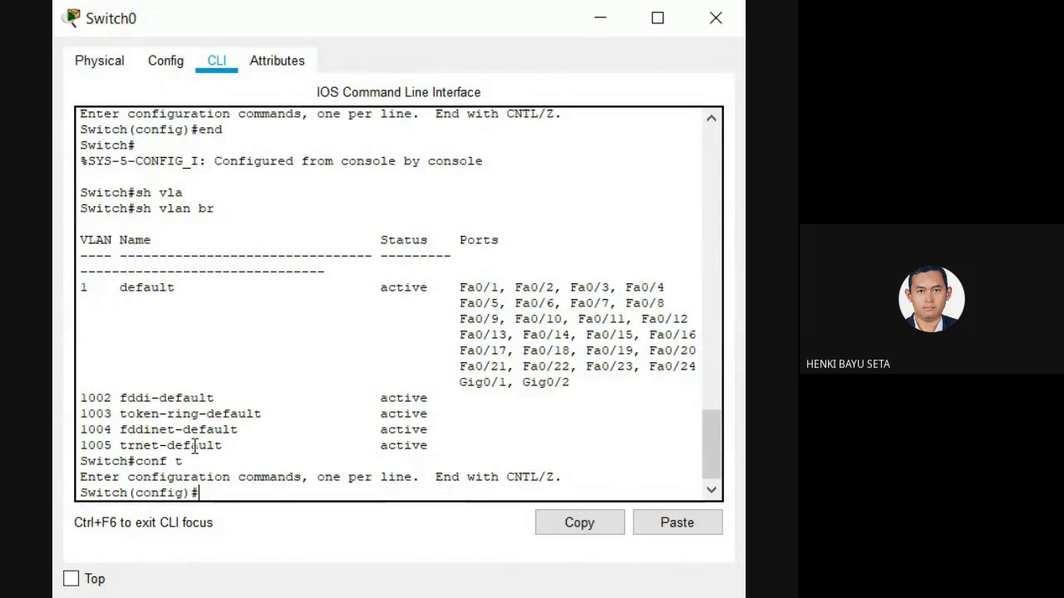
{"action": "type", "text": "vlan 10"}
{"action": "key", "text": "Return"}
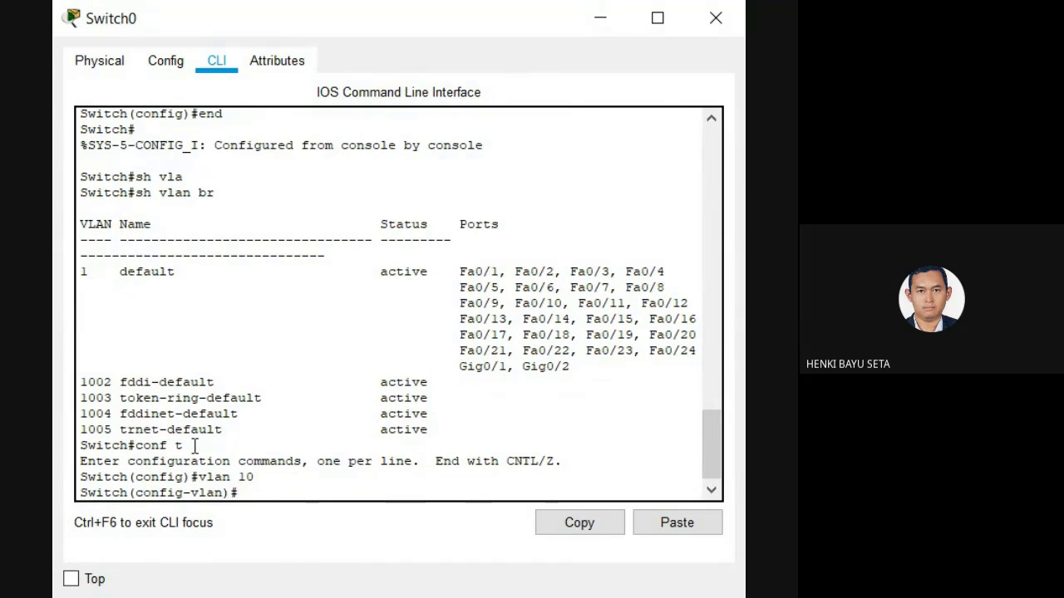
{"action": "type", "text": "na"}
{"action": "key", "text": "Tab"}
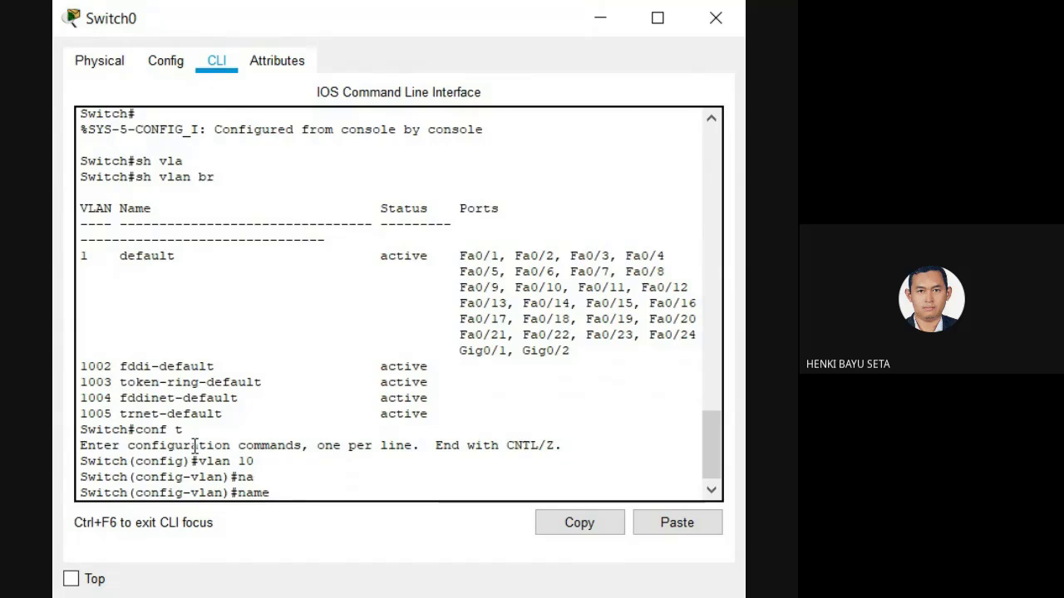
{"action": "type", "text": "Data"}
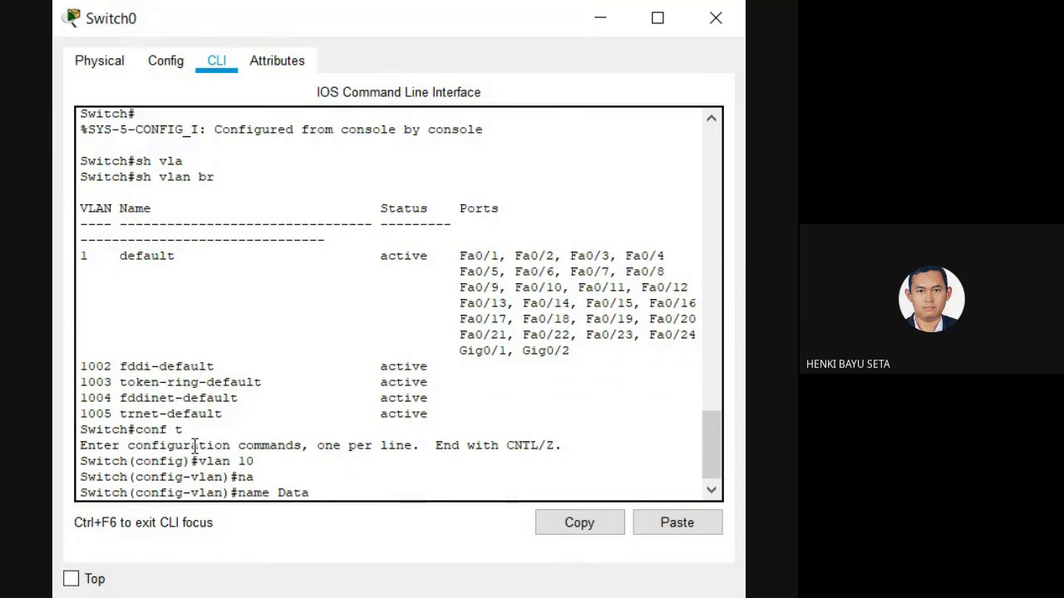
{"action": "key", "text": "Return"}
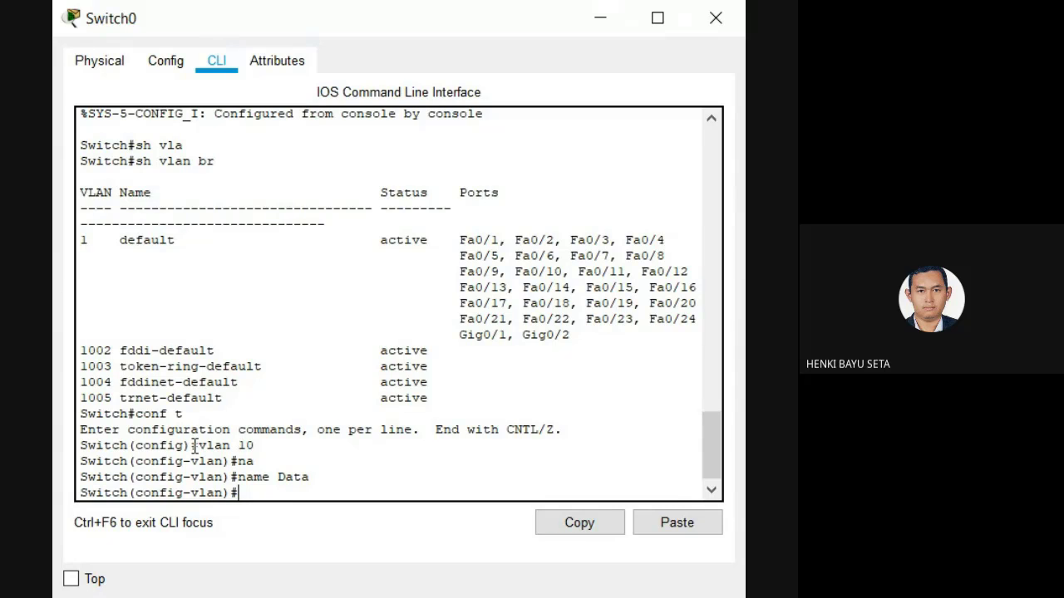
Create VLAN 20 on the switch and name it Voice.
{"action": "type", "text": "vlan 20"}
{"action": "key", "text": "Return"}
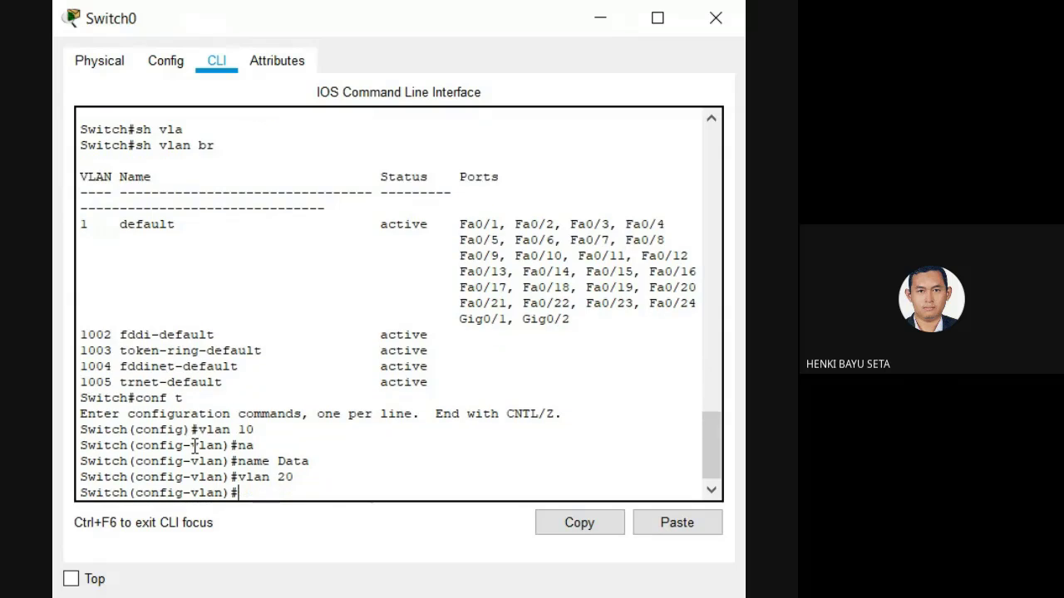
{"action": "type", "text": "nam"}
{"action": "key", "text": "Tab"}
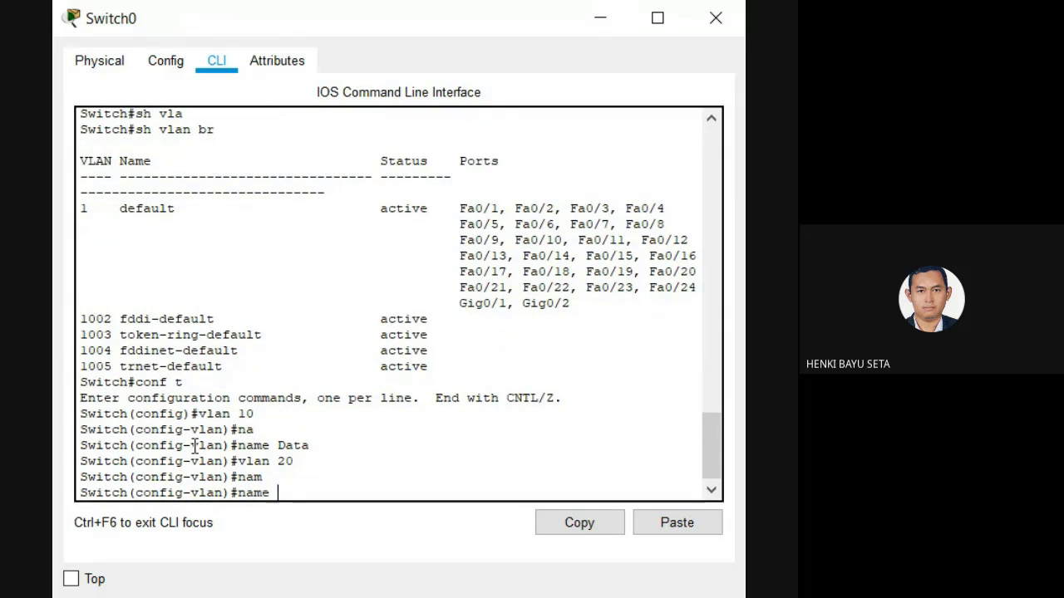
{"action": "type", "text": "Voice"}
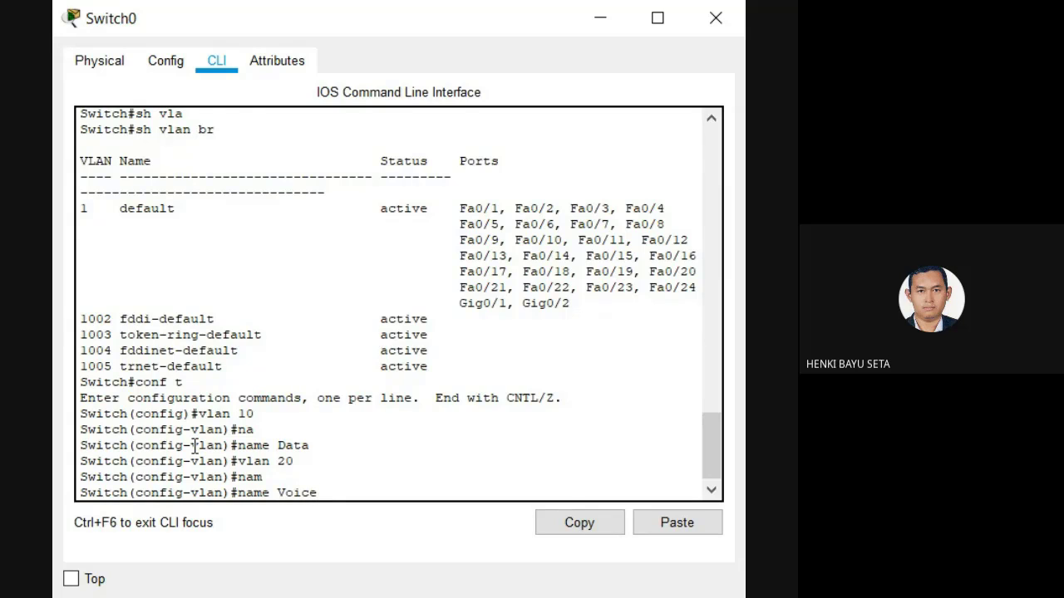
{"action": "key", "text": "Return"}
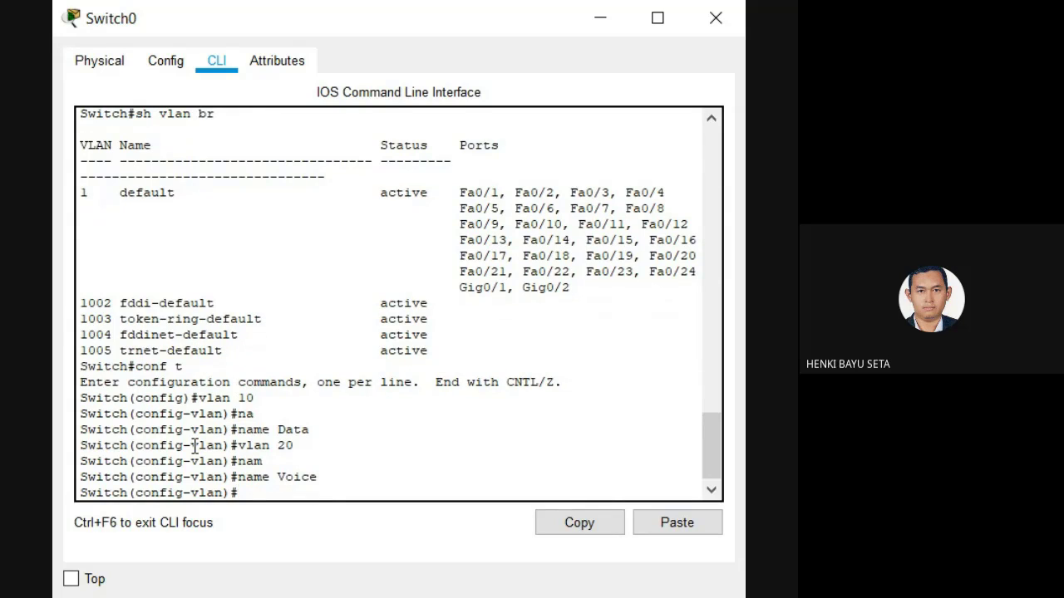
Create VLAN 99 named Management and return to privileged EXEC mode with end.
{"action": "type", "text": "vlan"}
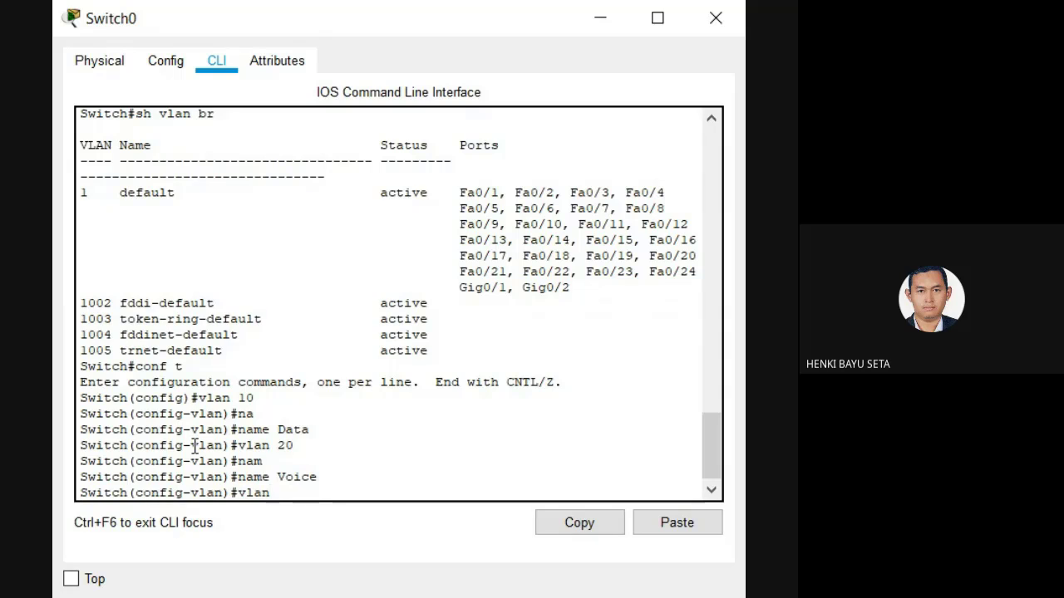
{"action": "type", "text": " 99"}
{"action": "key", "text": "Return"}
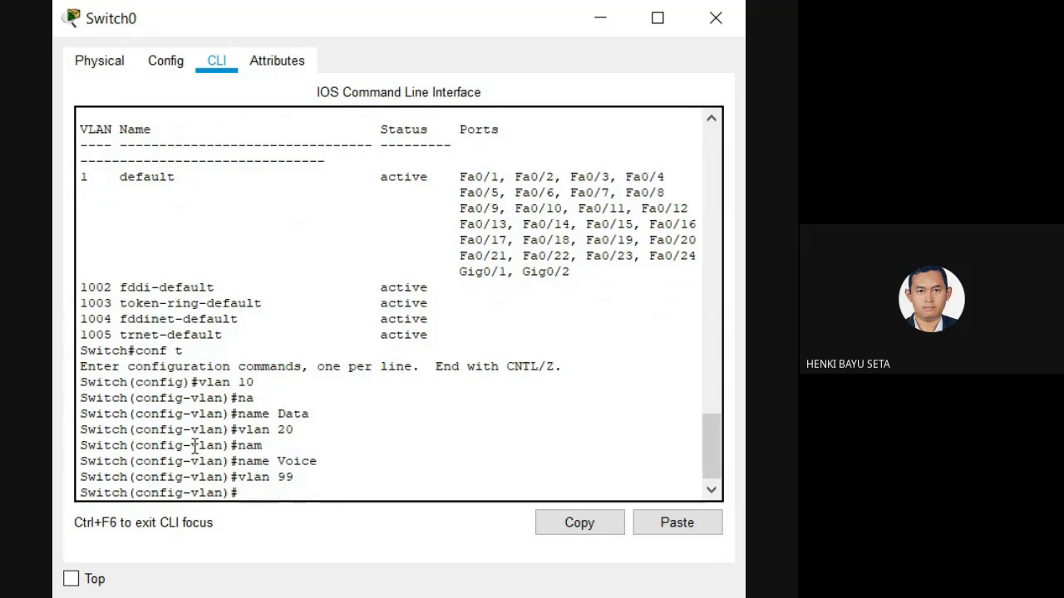
{"action": "type", "text": "nam"}
{"action": "key", "text": "Tab"}
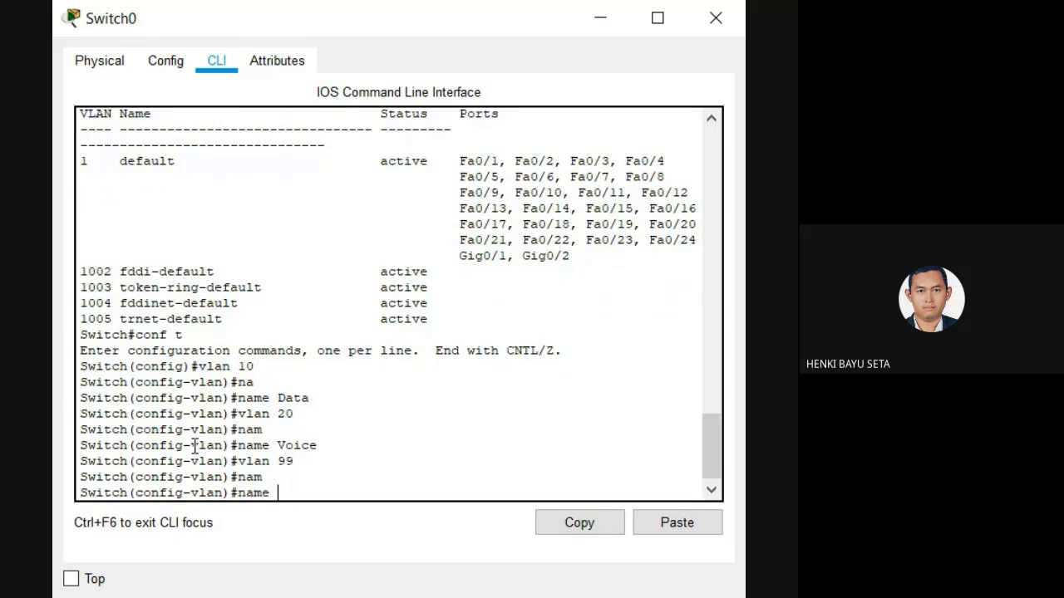
{"action": "type", "text": "Mana"}
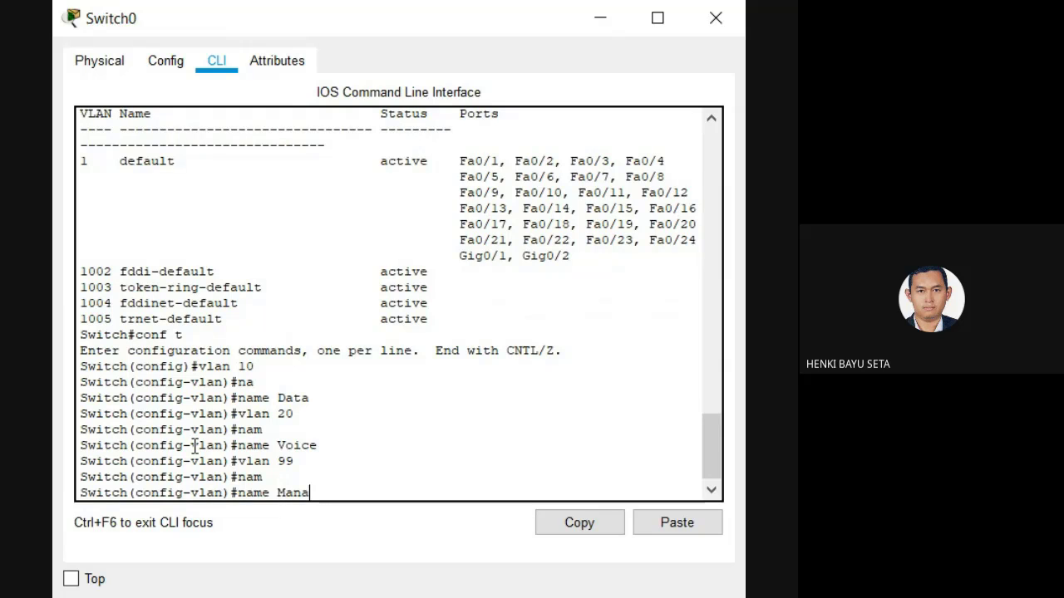
{"action": "type", "text": "gement"}
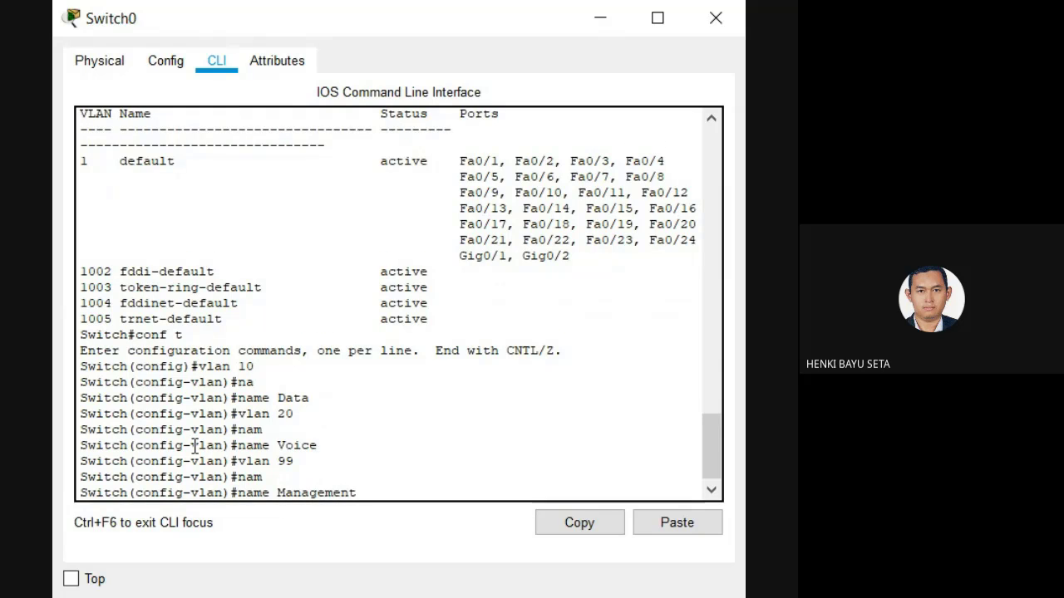
{"action": "key", "text": "Return"}
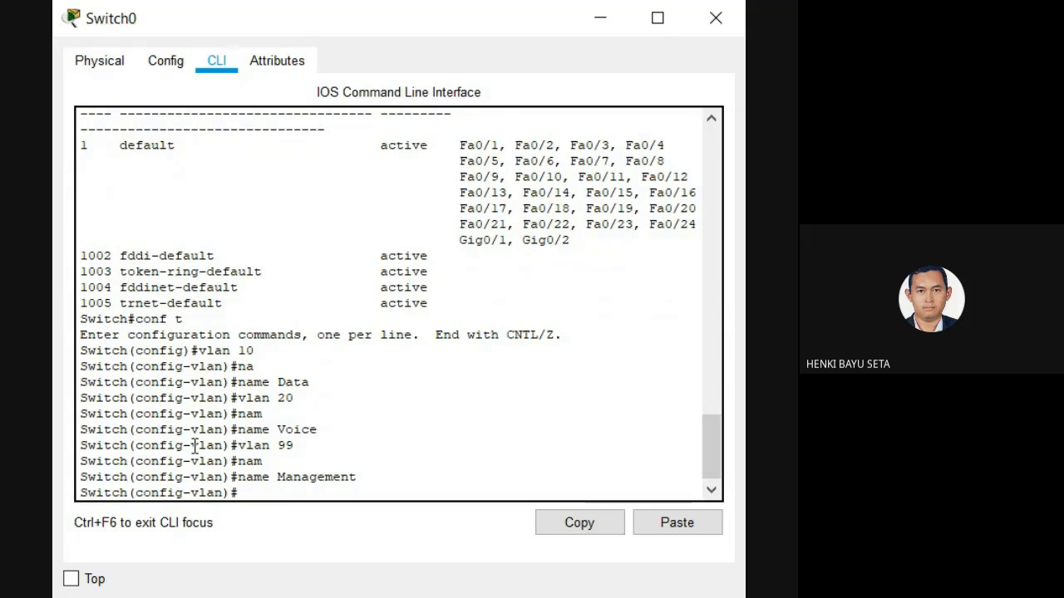
{"action": "type", "text": "end"}
{"action": "key", "text": "Return"}
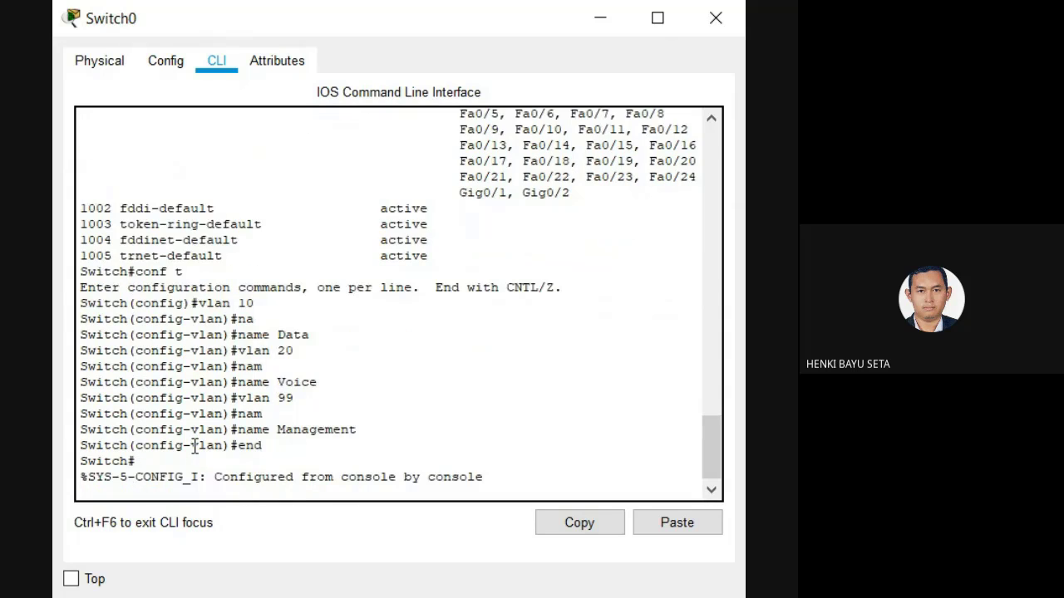
Display the brief VLAN table again with sh vlan br and check the entries for VLANs 10, 20 and 99.
{"action": "key", "text": "Return"}
{"action": "type", "text": "sh vla"}
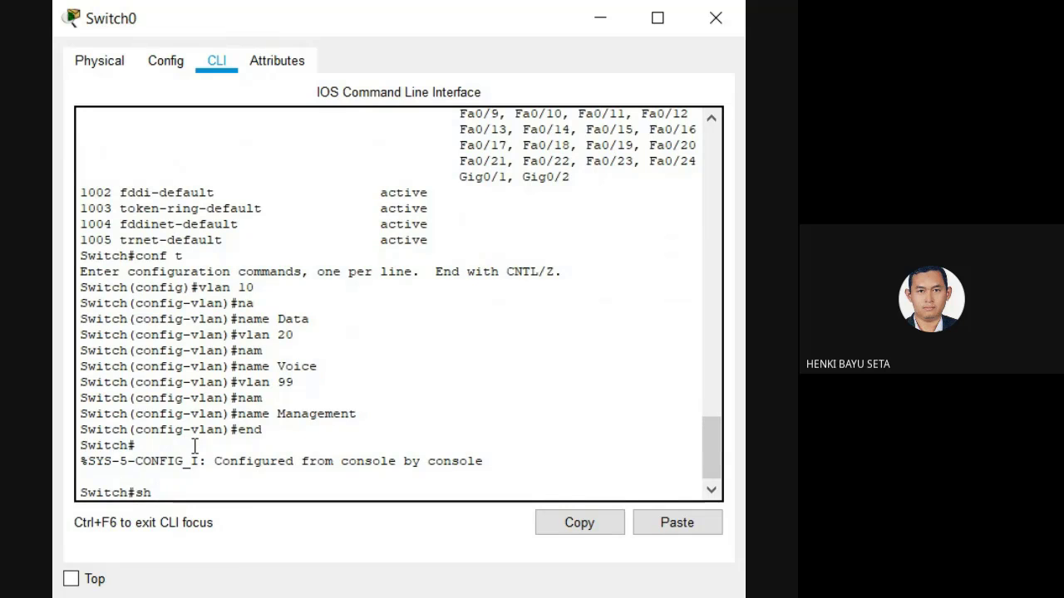
{"action": "key", "text": "Tab"}
{"action": "type", "text": "br"}
{"action": "key", "text": "Return"}
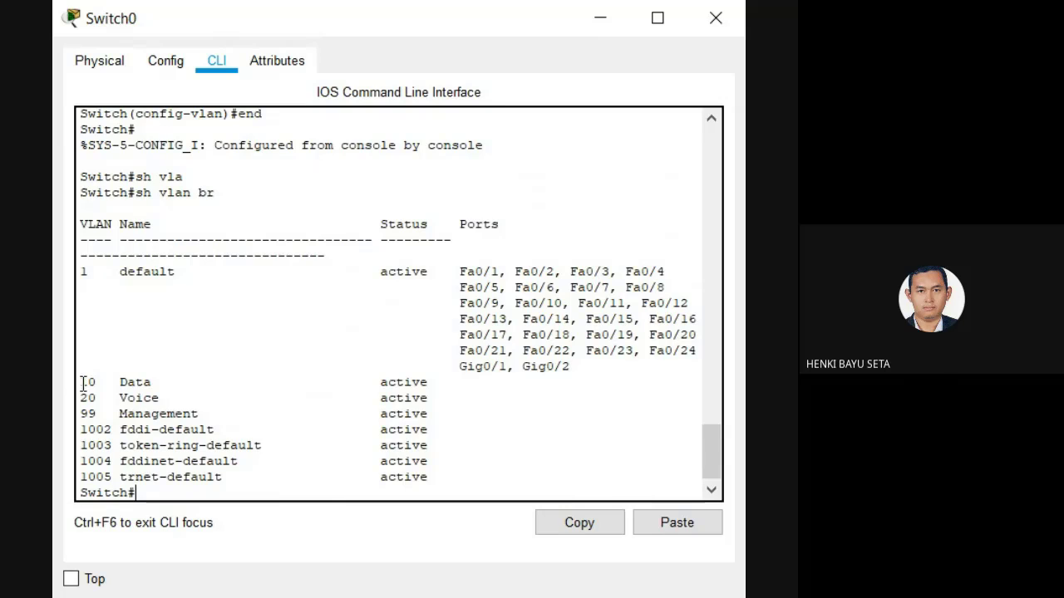
{"action": "left_click_drag", "start_coordinate": [80, 378], "coordinate": [429, 414]}
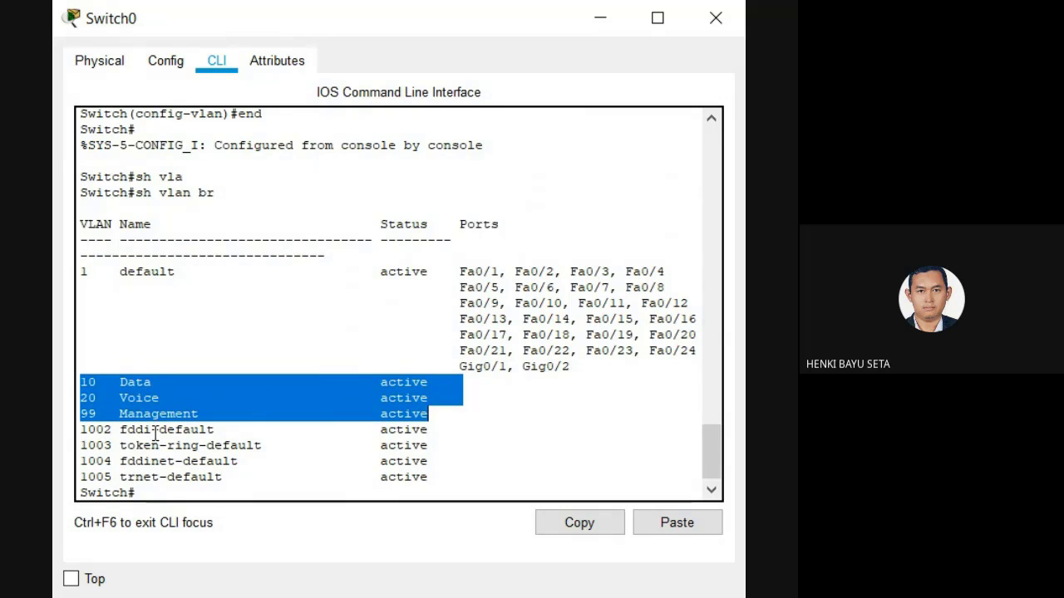
{"action": "left_click", "coordinate": [262, 492]}
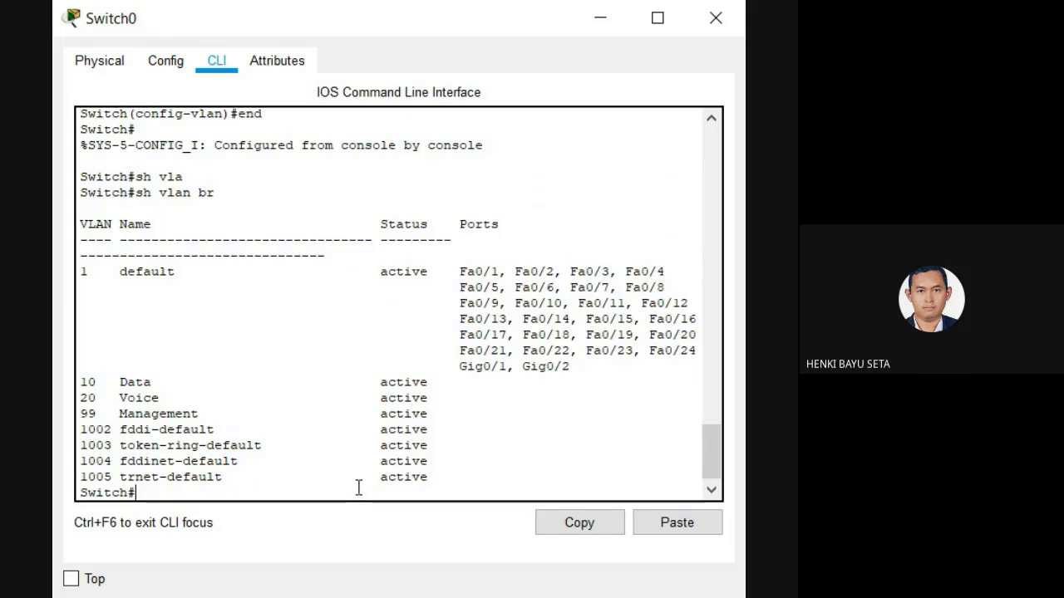
Enter global configuration mode and set interface fastEthernet 0/1 to trunk with switchport mode trunk.
{"action": "type", "text": "conf t"}
{"action": "key", "text": "Return"}
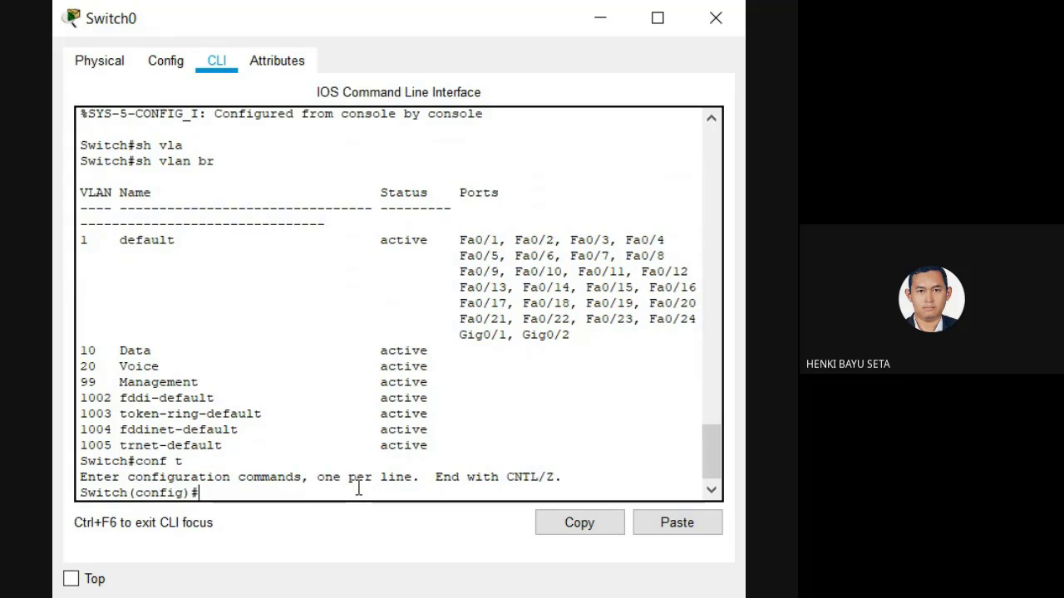
{"action": "type", "text": "in"}
{"action": "key", "text": "Tab"}
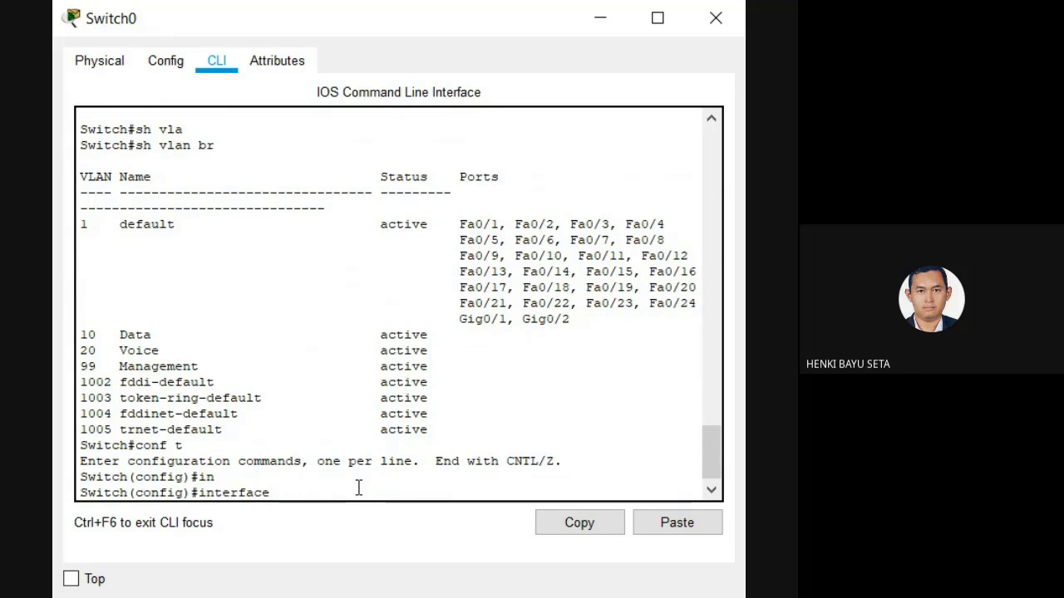
{"action": "type", "text": "fa"}
{"action": "key", "text": "Tab"}
{"action": "type", "text": "0/1"}
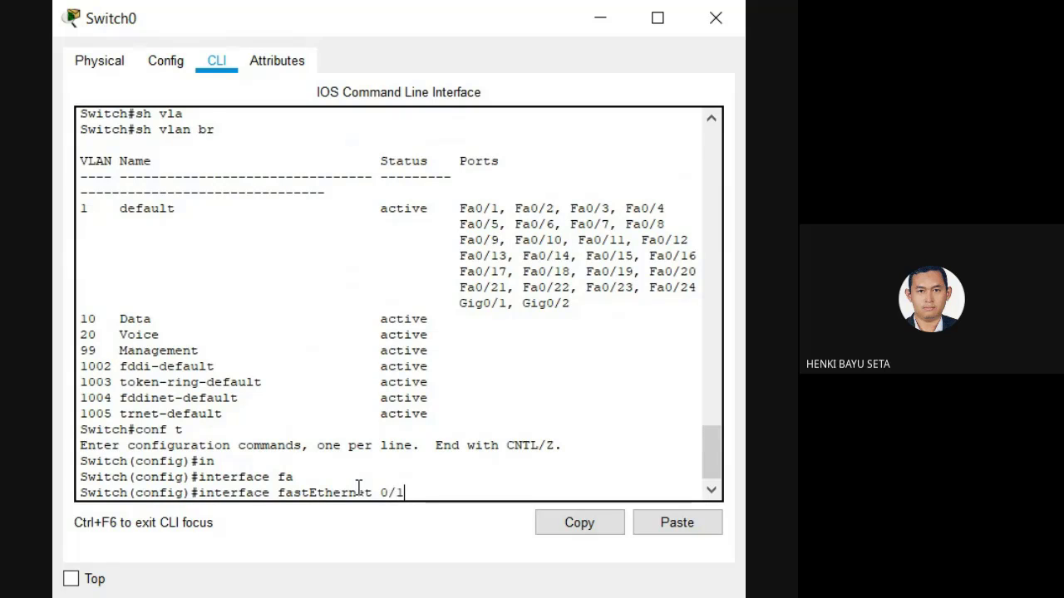
{"action": "key", "text": "Return"}
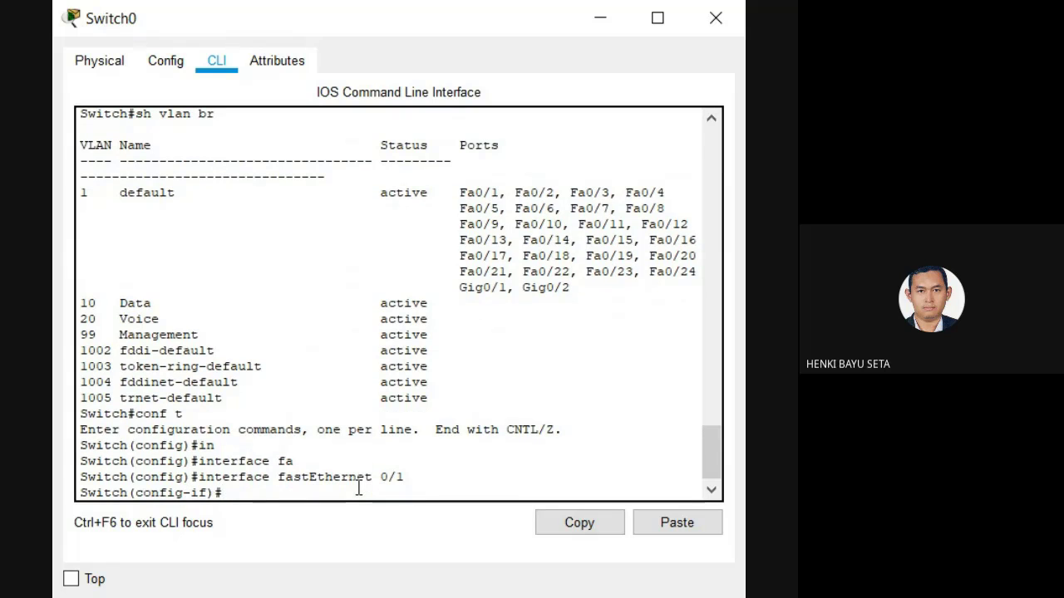
{"action": "type", "text": "swi"}
{"action": "key", "text": "Tab"}
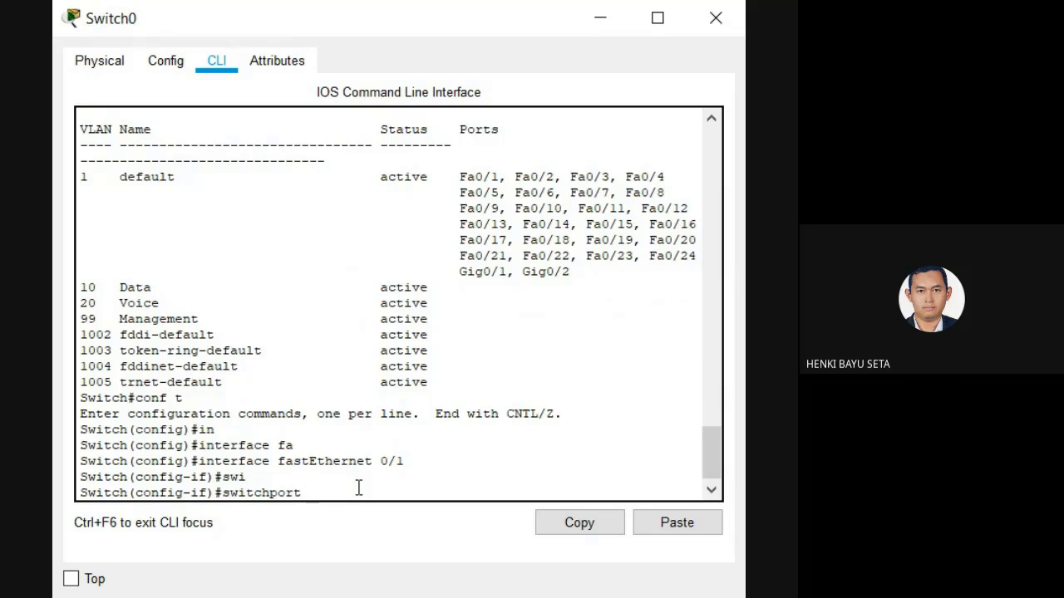
{"action": "type", "text": "mo"}
{"action": "key", "text": "Tab"}
{"action": "type", "text": "tru"}
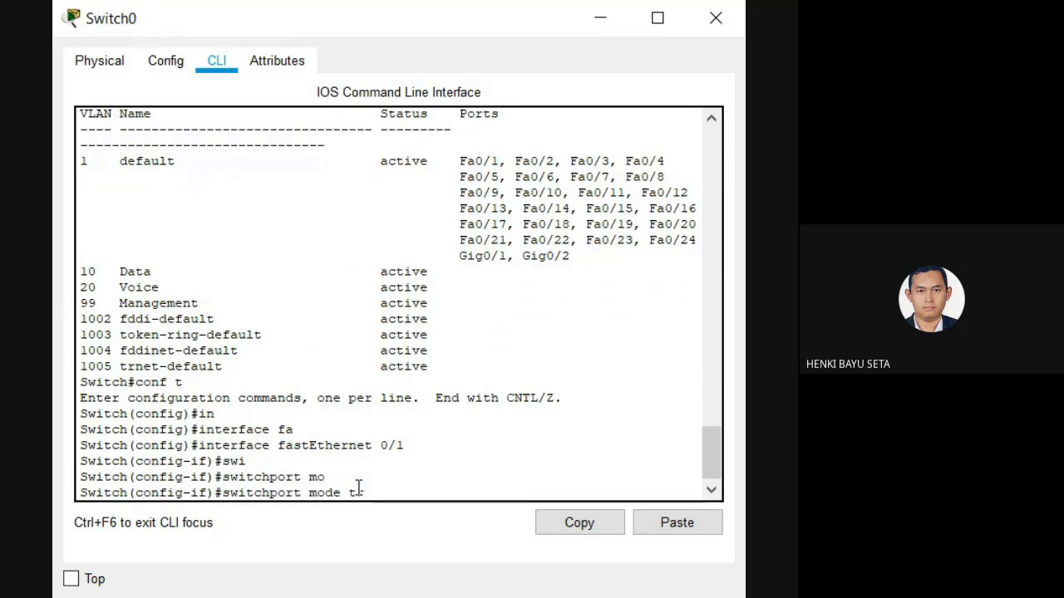
{"action": "key", "text": "Tab"}
{"action": "key", "text": "Return"}
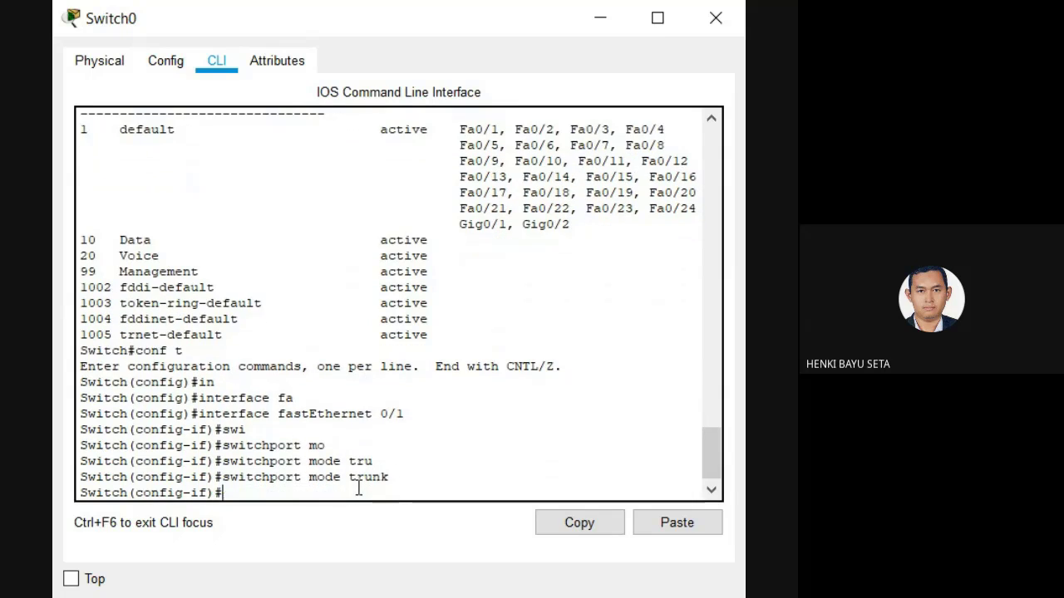
Try to make VLAN 99 the native VLAN of fastEthernet 0/1 with switchport native vlan 99, and exit interface configuration.
{"action": "type", "text": "swi"}
{"action": "key", "text": "Tab"}
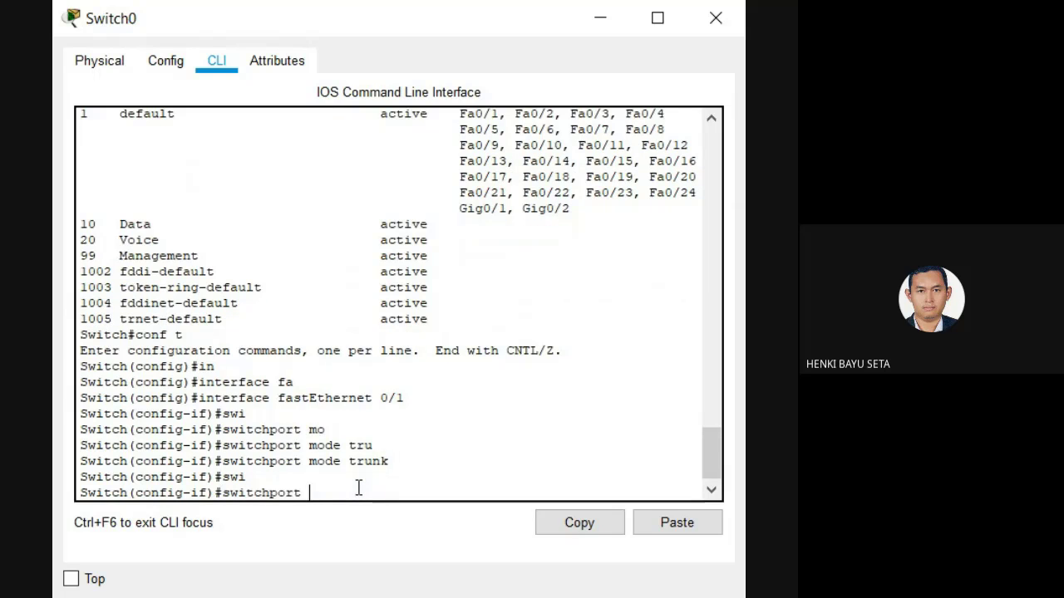
{"action": "type", "text": "na"}
{"action": "key", "text": "Tab"}
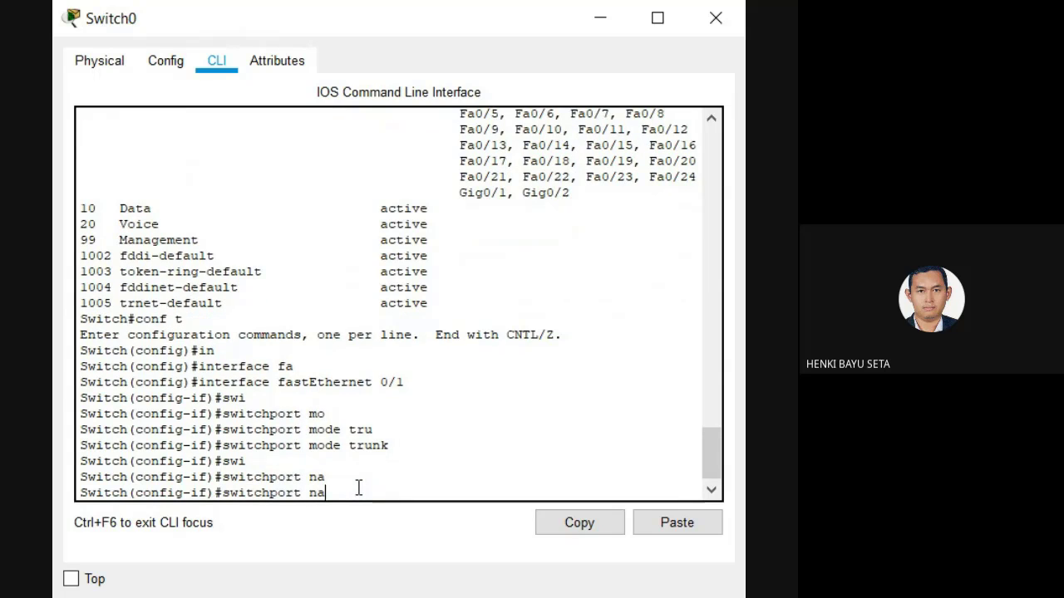
{"action": "type", "text": "t"}
{"action": "key", "text": "Tab"}
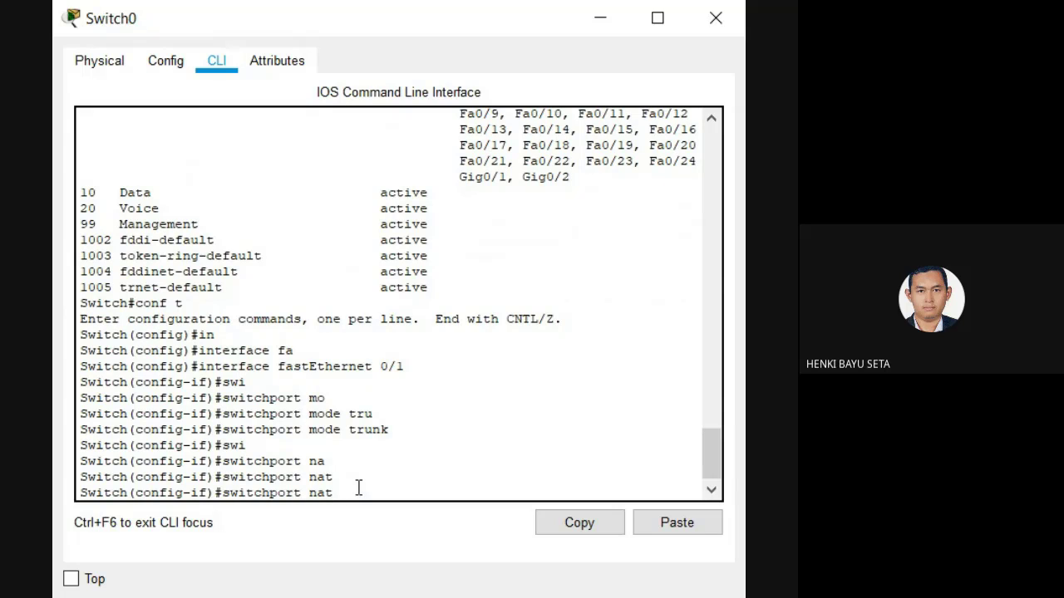
{"action": "type", "text": "ive vlan 99"}
{"action": "key", "text": "Return"}
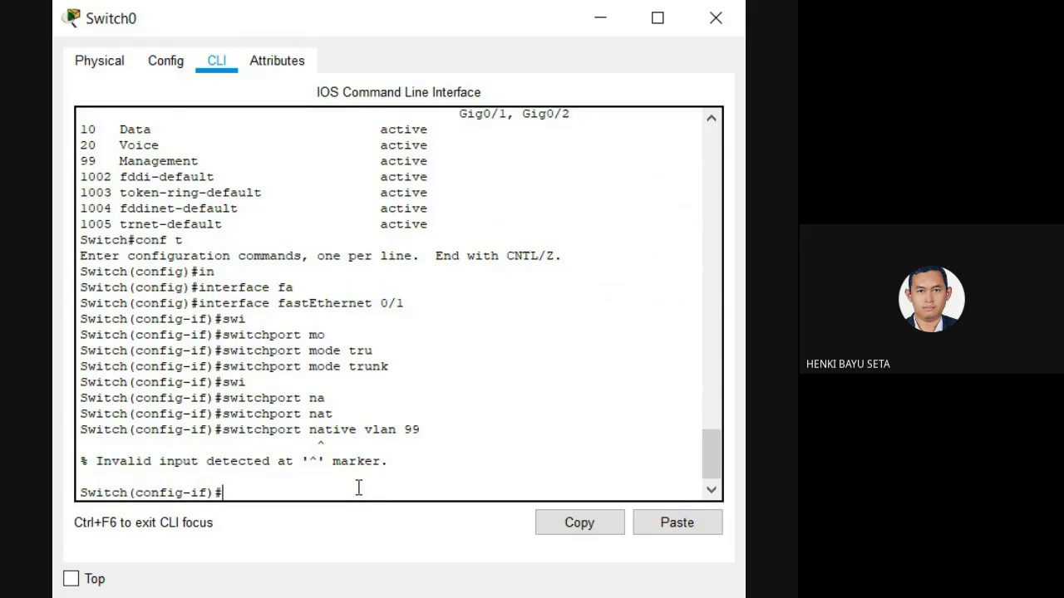
{"action": "type", "text": "exit"}
{"action": "key", "text": "Return"}
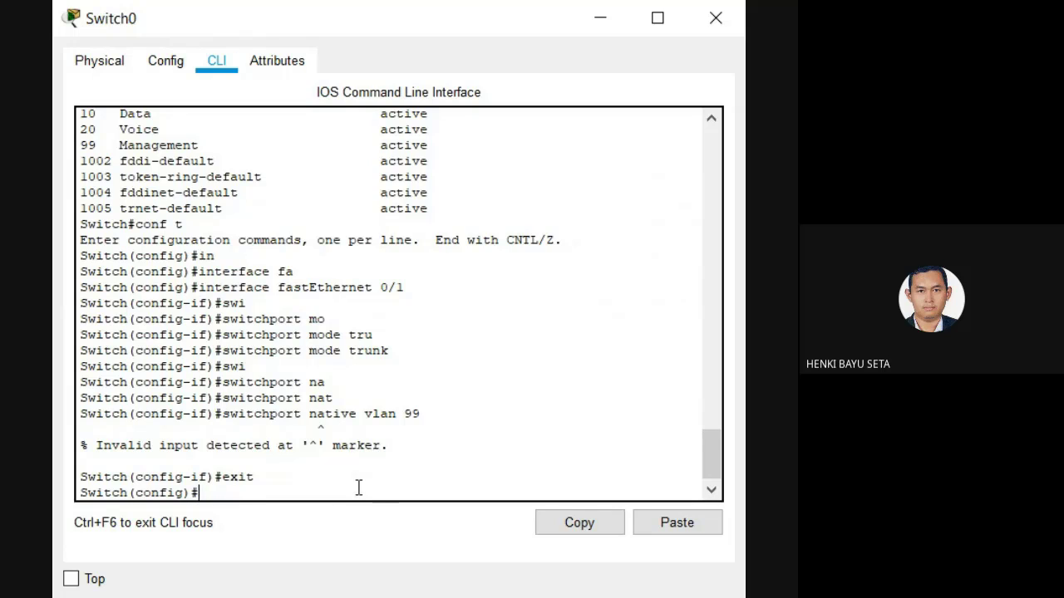
Select interface range fastEthernet 0/2-4 and set those ports to access mode with switchport mode access.
{"action": "type", "text": "in"}
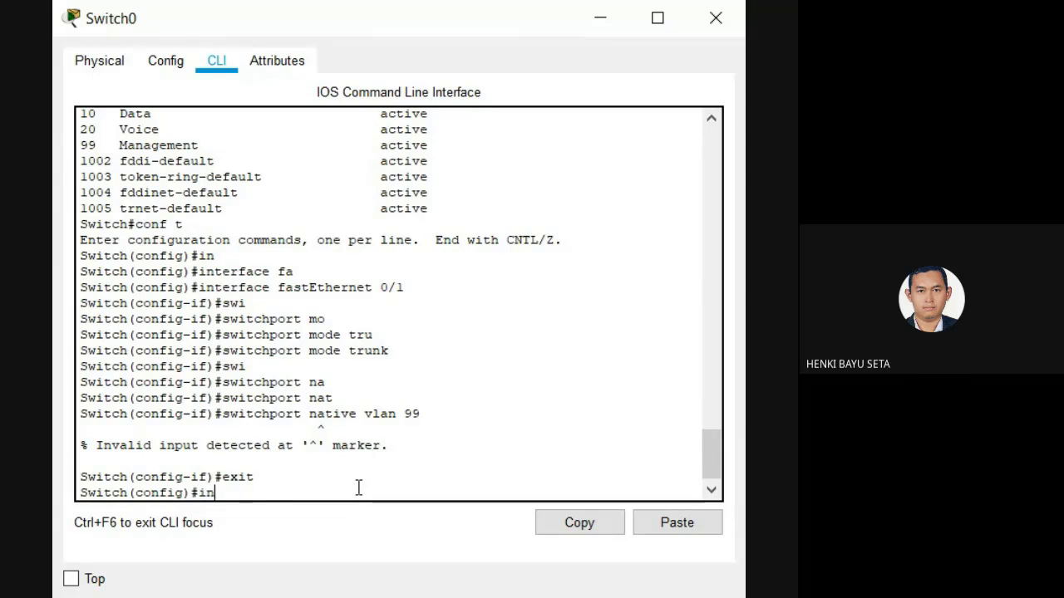
{"action": "key", "text": "Tab"}
{"action": "type", "text": "ra"}
{"action": "key", "text": "Tab"}
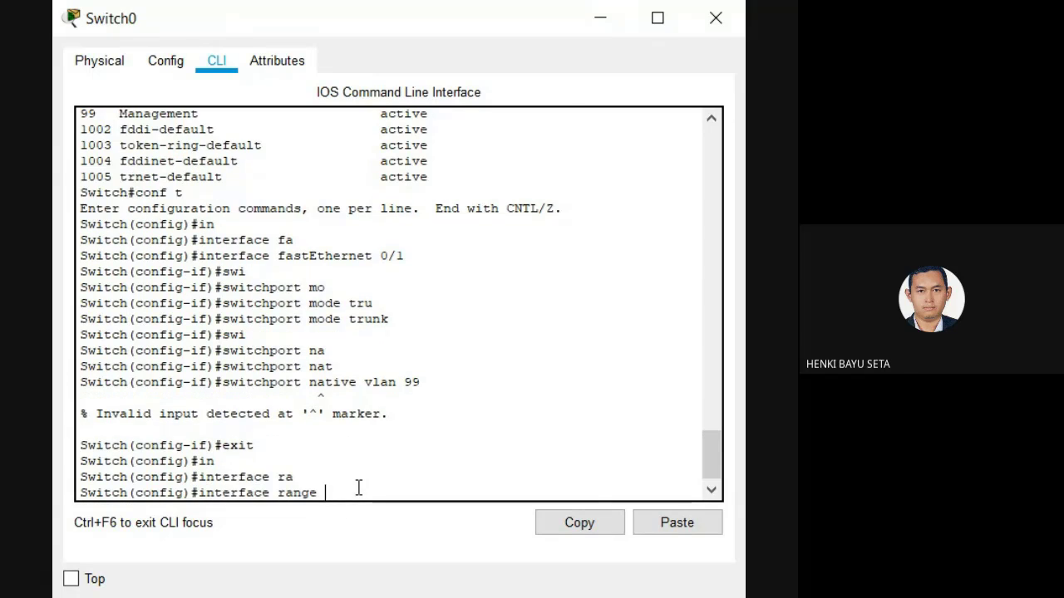
{"action": "type", "text": "fa"}
{"action": "key", "text": "Tab"}
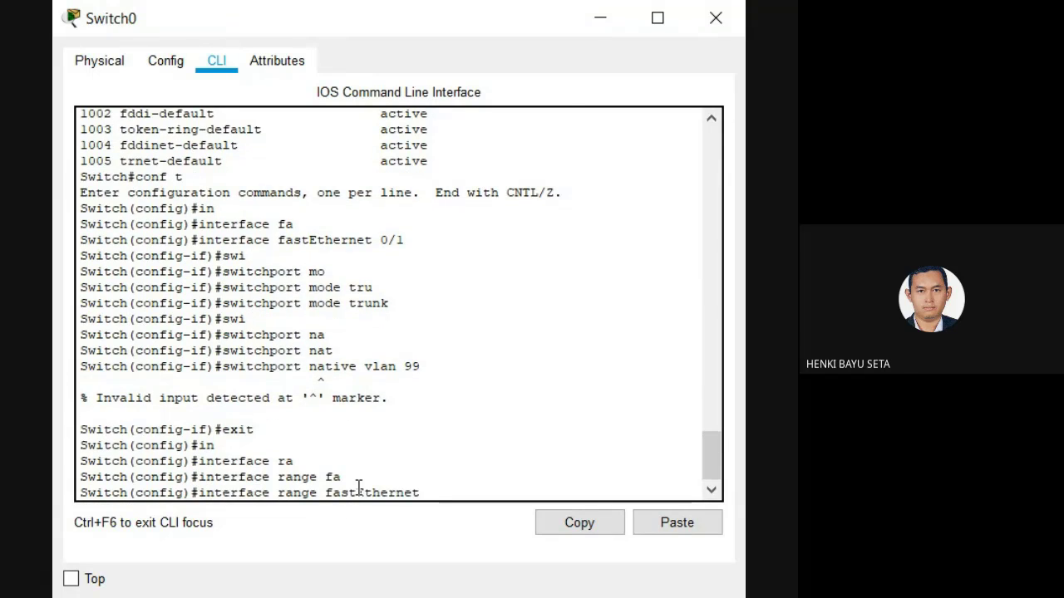
{"action": "type", "text": "0/2-4"}
{"action": "key", "text": "Return"}
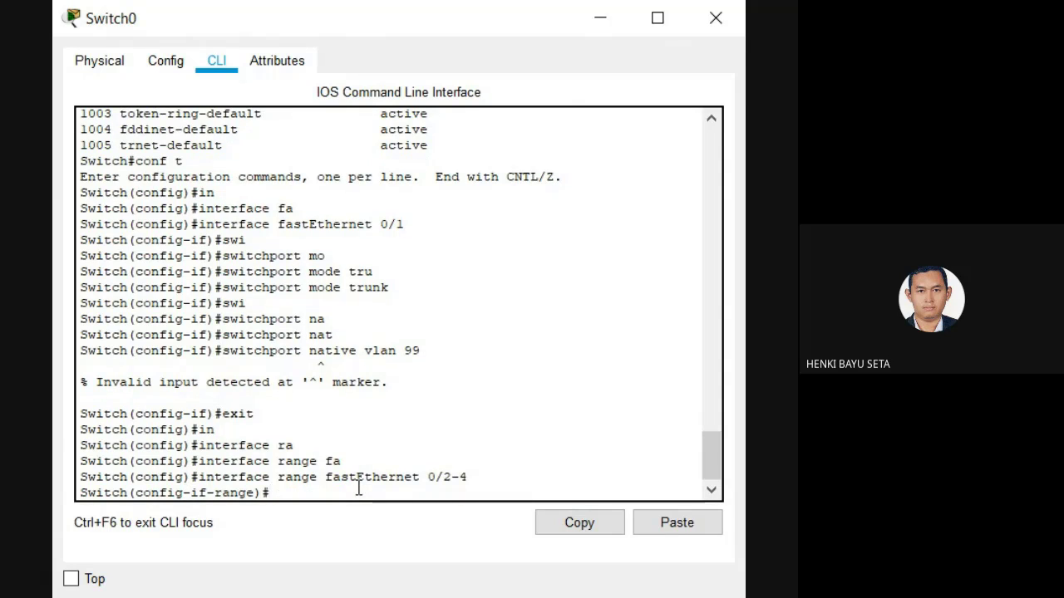
{"action": "type", "text": "swi"}
{"action": "key", "text": "Tab"}
{"action": "type", "text": "mo"}
{"action": "key", "text": "Tab"}
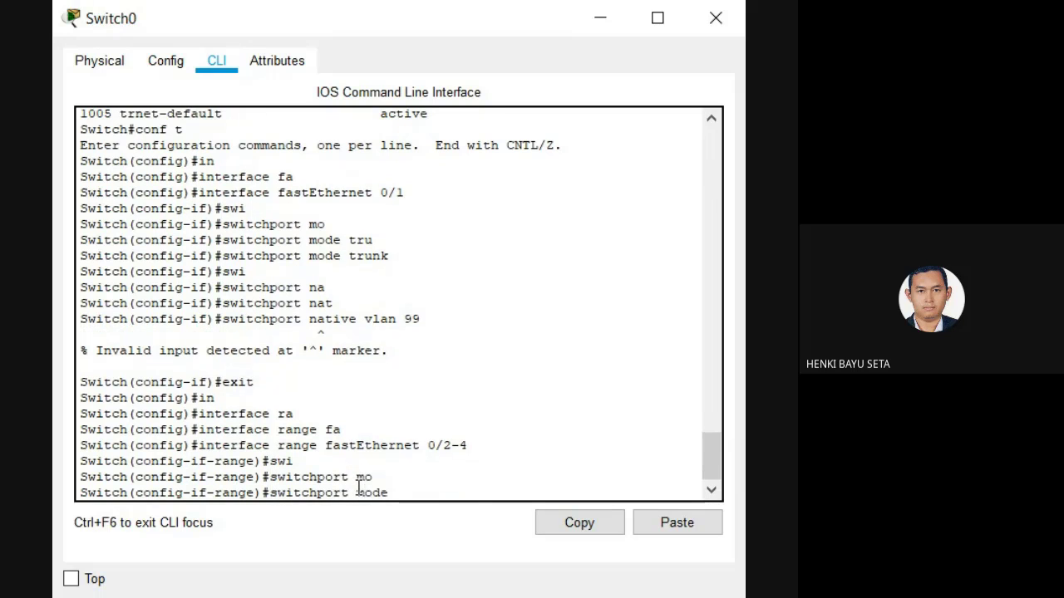
{"action": "type", "text": "acc"}
{"action": "key", "text": "Tab"}
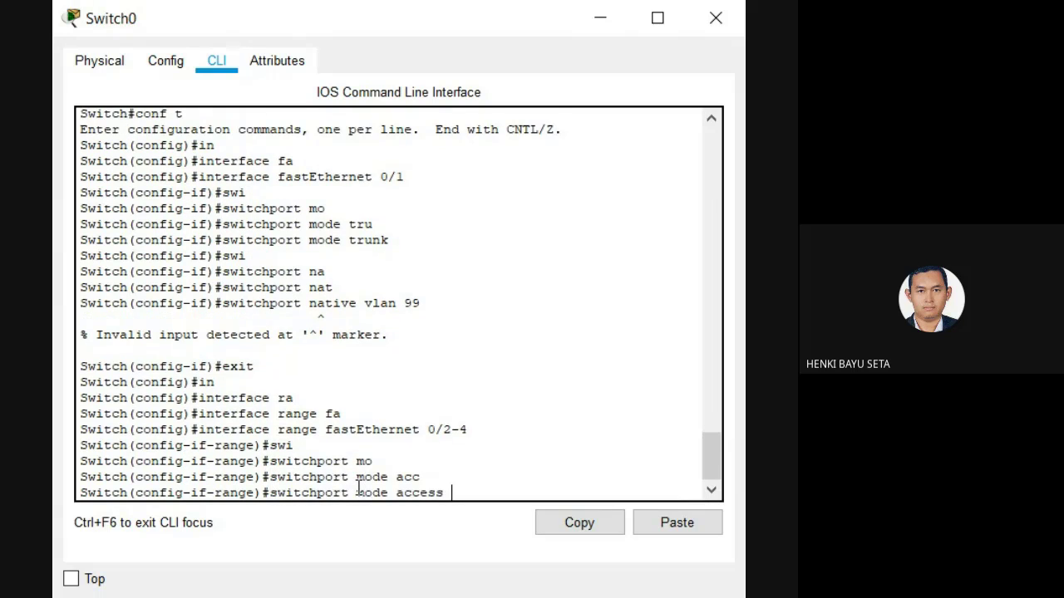
{"action": "key", "text": "Return"}
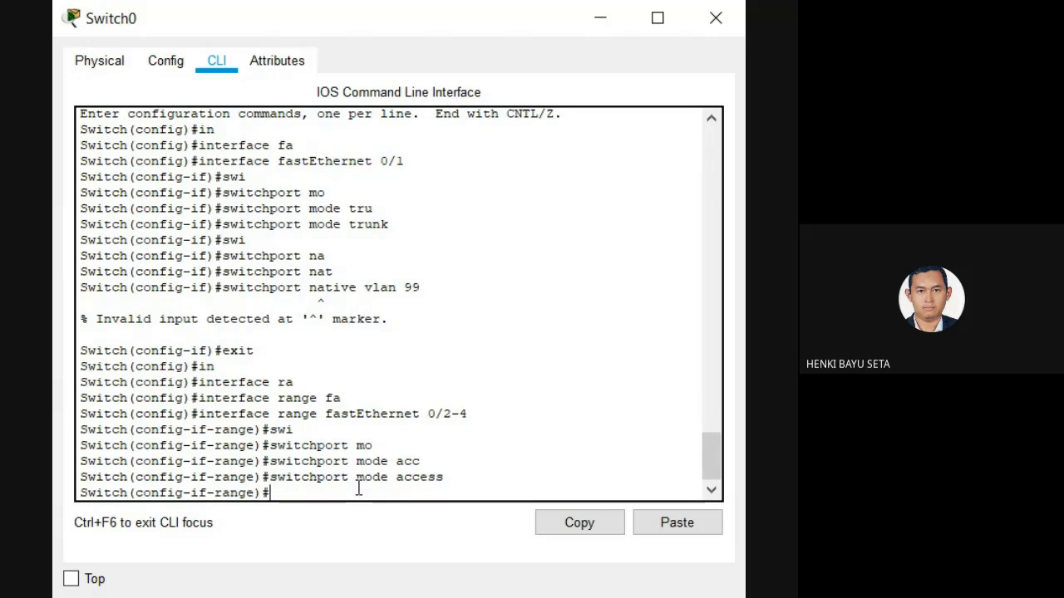
Assign the fastEthernet 0/2-4 range to VLAN 10 with switchport access vlan 10.
{"action": "type", "text": "swi"}
{"action": "key", "text": "Tab"}
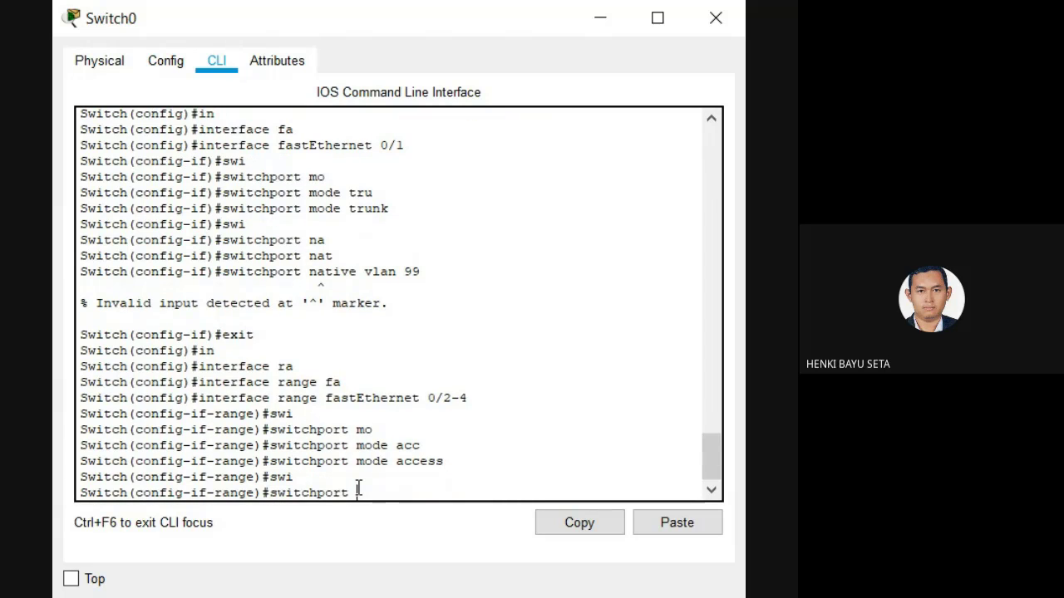
{"action": "type", "text": "acc"}
{"action": "key", "text": "Tab"}
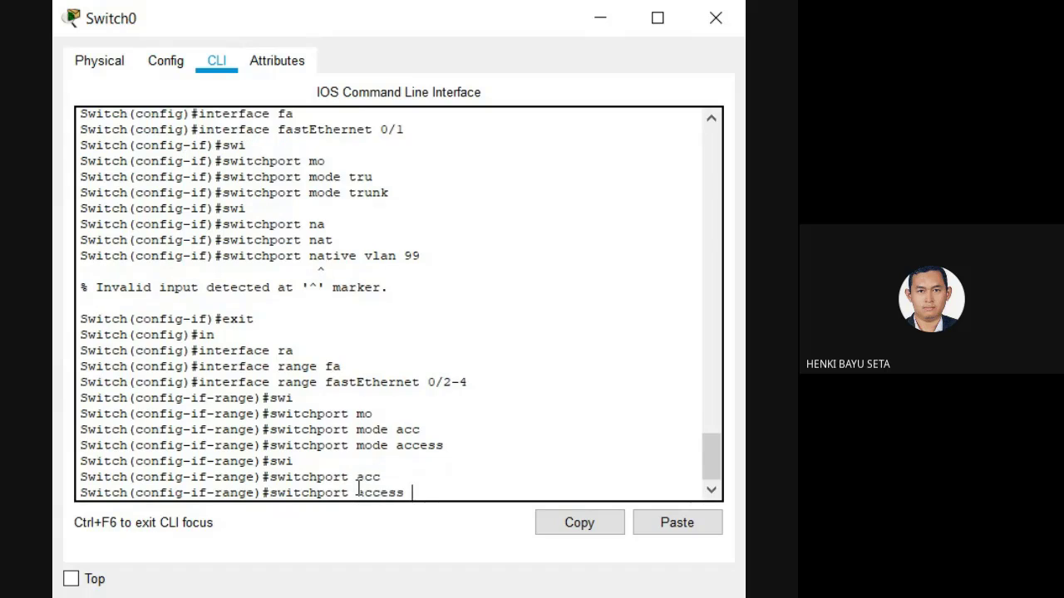
{"action": "type", "text": "vla"}
{"action": "key", "text": "Tab"}
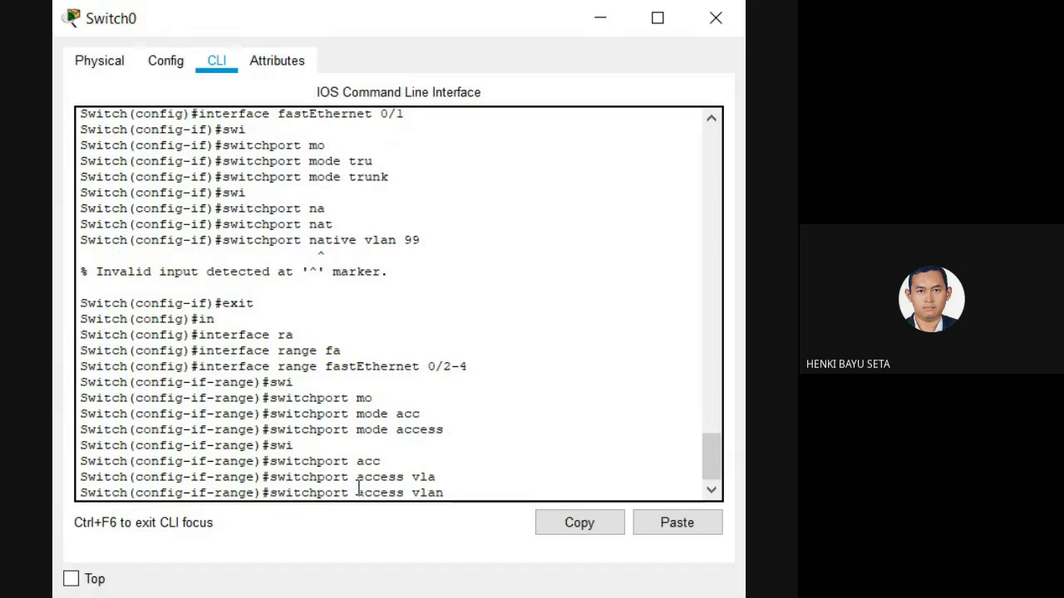
{"action": "type", "text": "10"}
{"action": "key", "text": "Return"}
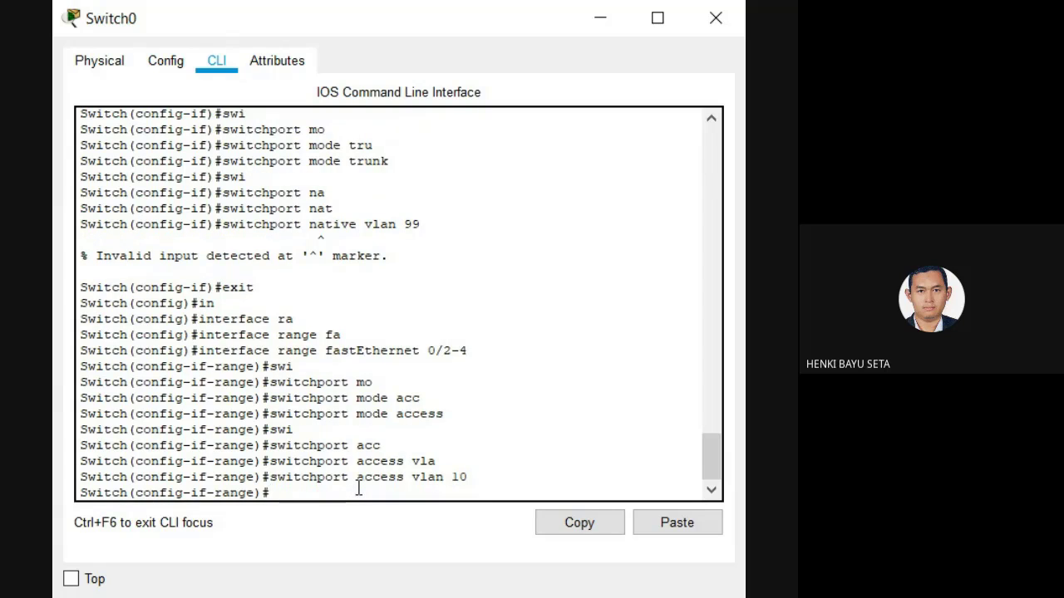
List the available switchport options for the interface range with switchport ?
{"action": "type", "text": "swi"}
{"action": "key", "text": "Tab"}
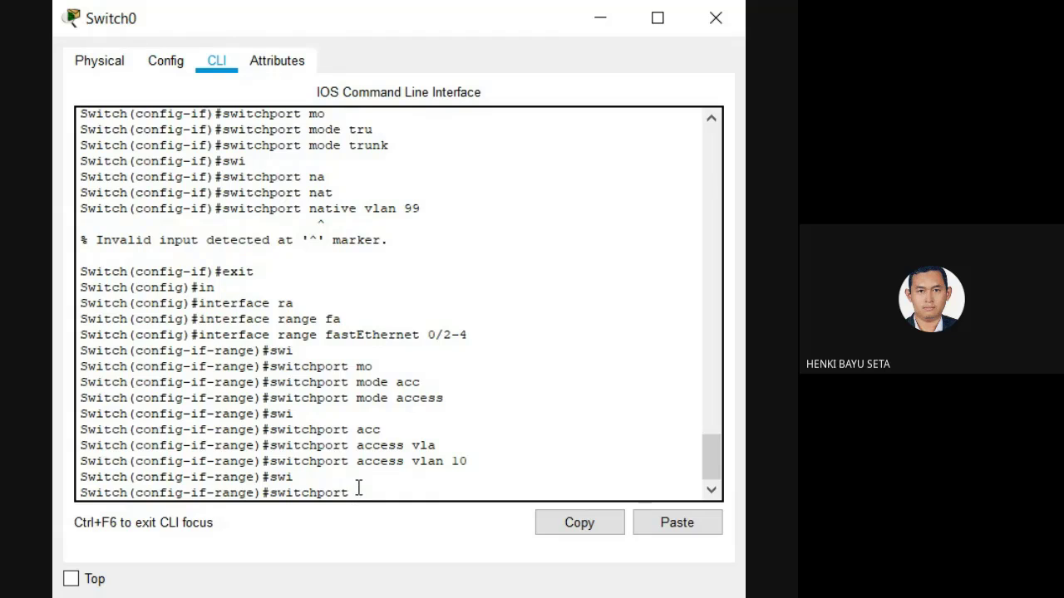
{"action": "type", "text": "vo"}
{"action": "key", "text": "Tab"}
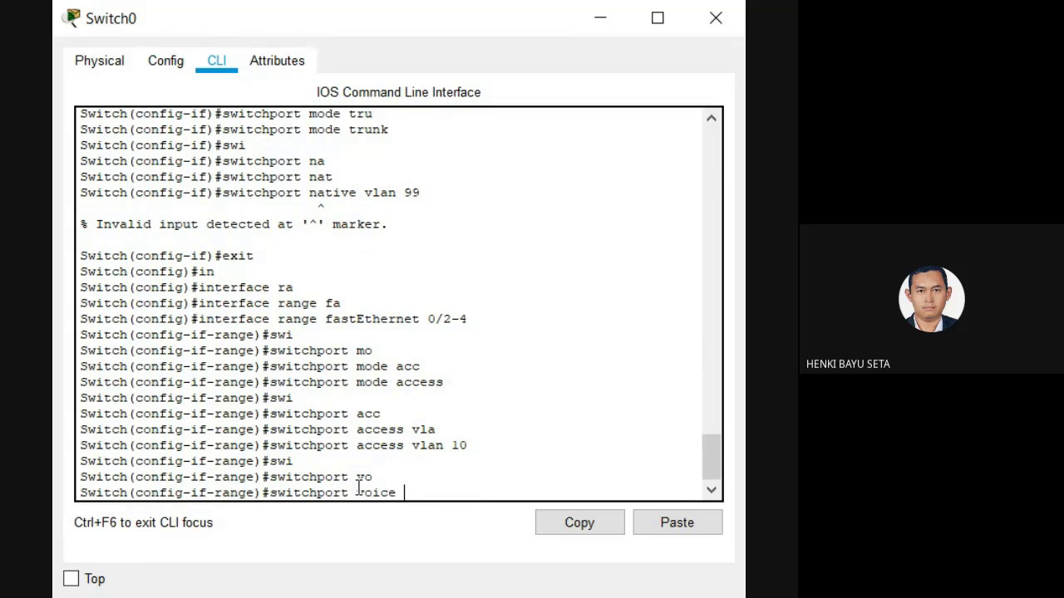
{"action": "key", "text": "BackSpace"}
{"action": "key", "text": "BackSpace"}
{"action": "key", "text": "BackSpace"}
{"action": "key", "text": "BackSpace"}
{"action": "type", "text": "?"}
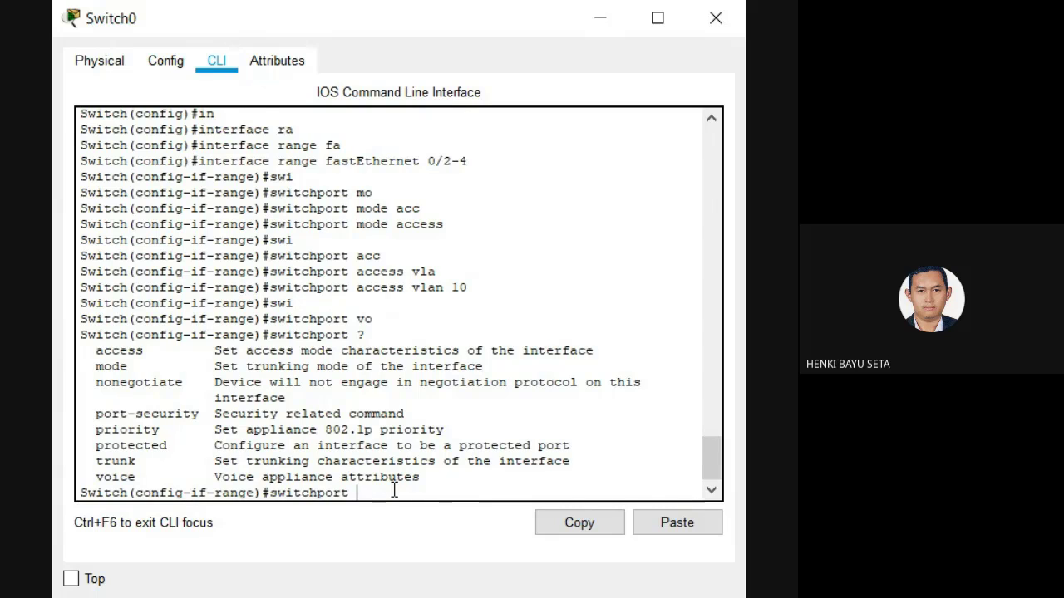
Set VLAN 20 as the voice VLAN of the fastEthernet 0/2-4 range with switchport voice vlan 20.
{"action": "type", "text": "voi"}
{"action": "key", "text": "Tab"}
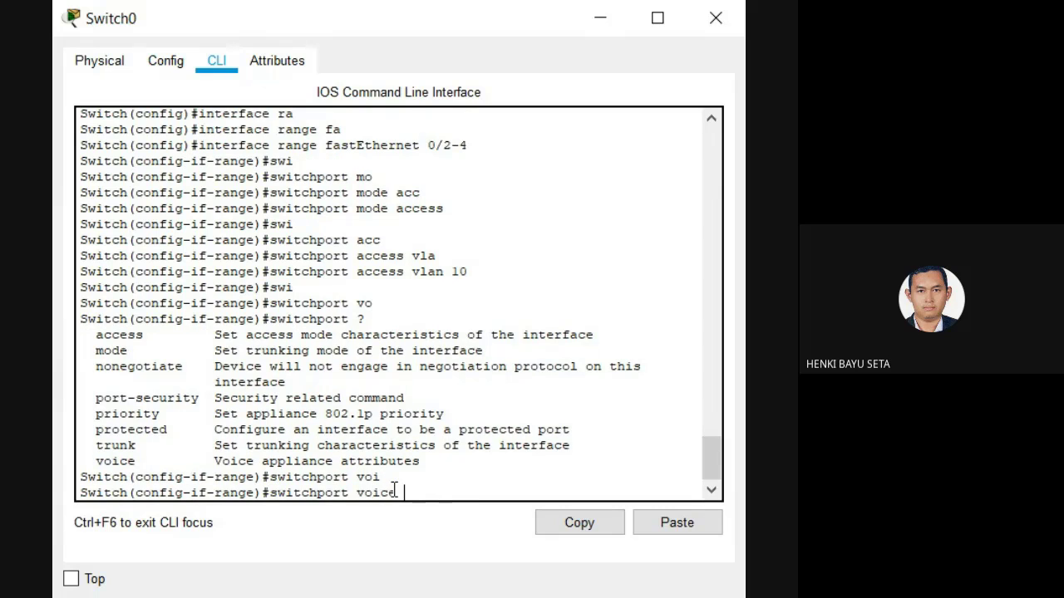
{"action": "key", "text": "Tab"}
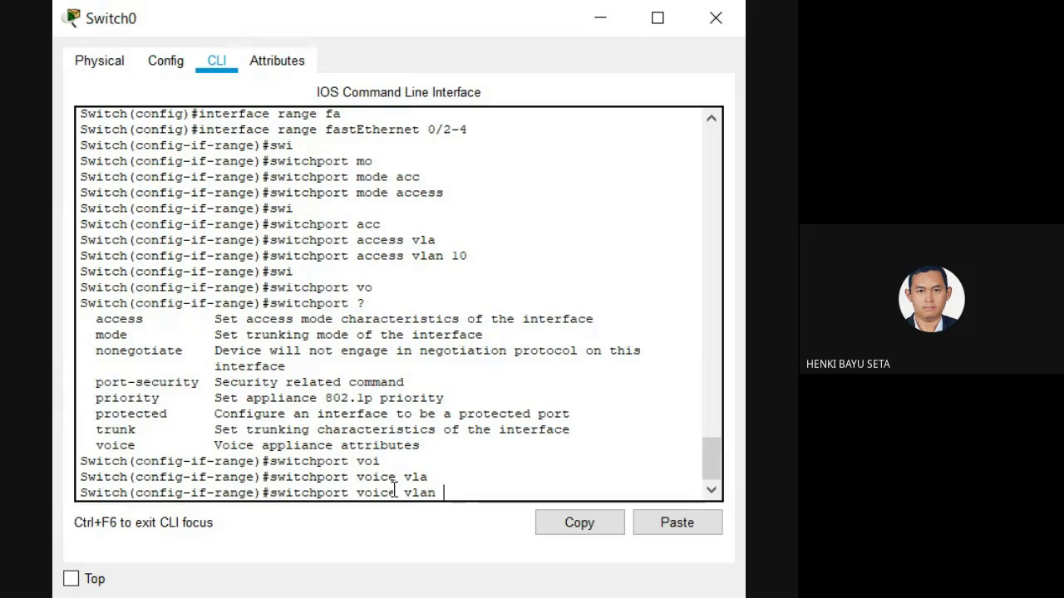
{"action": "type", "text": "20"}
{"action": "key", "text": "Return"}
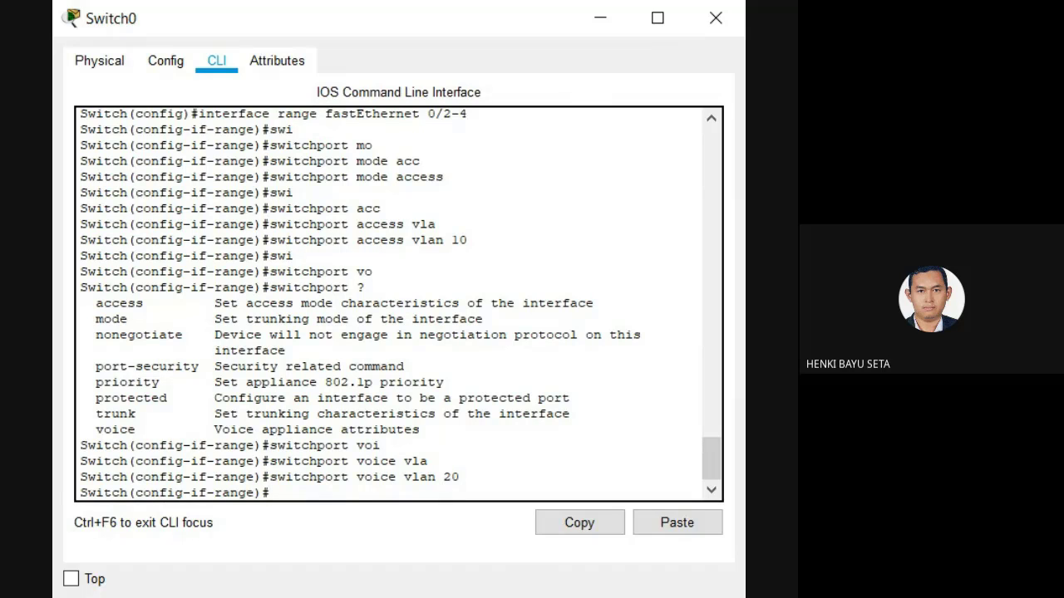
Leave interface range configuration with exit and return to privileged EXEC mode with end.
{"action": "type", "text": "exit"}
{"action": "key", "text": "Return"}
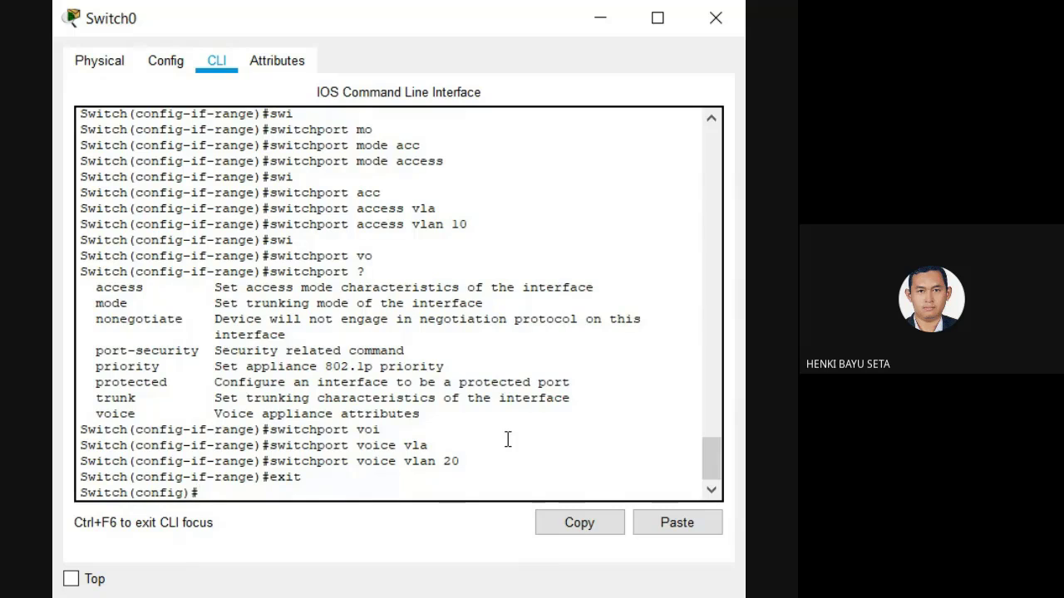
{"action": "type", "text": "end"}
{"action": "key", "text": "Return"}
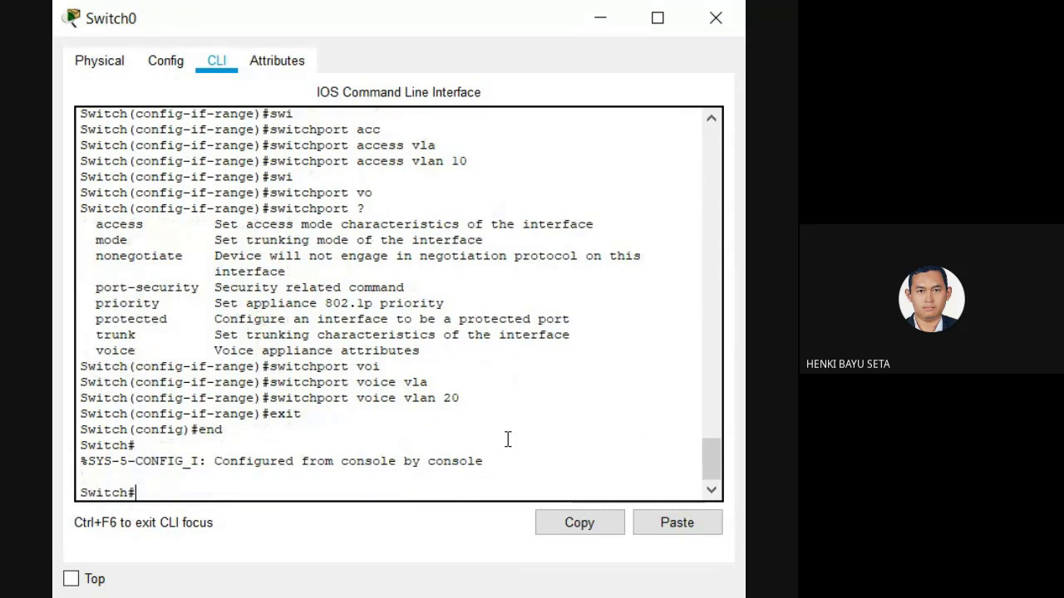
{"action": "type", "text": "run"}
{"action": "key", "text": "Tab"}
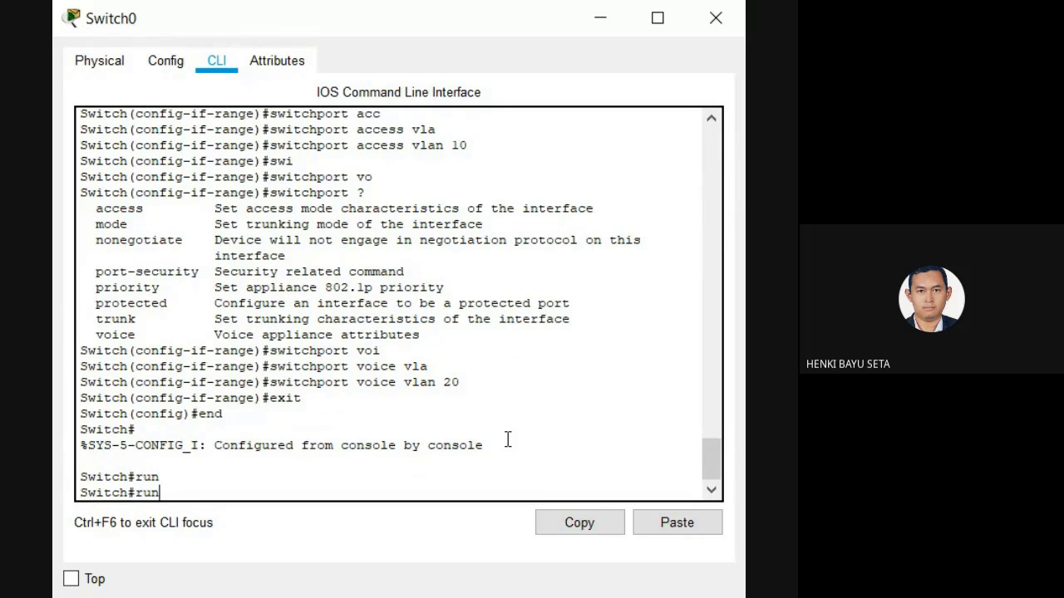
{"action": "type", "text": "n"}
{"action": "key", "text": "Tab"}
{"action": "key", "text": "BackSpace"}
{"action": "key", "text": "BackSpace"}
{"action": "key", "text": "BackSpace"}
{"action": "key", "text": "BackSpace"}
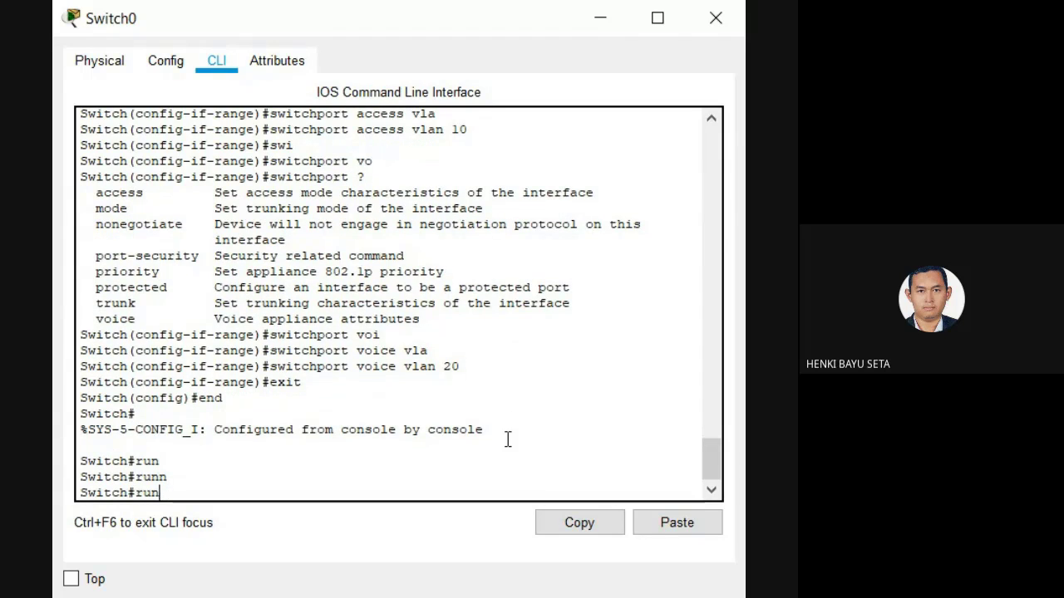
Save the switch configuration with copy running-config startup-config, accepting the default destination filename.
{"action": "type", "text": "cop"}
{"action": "key", "text": "Tab"}
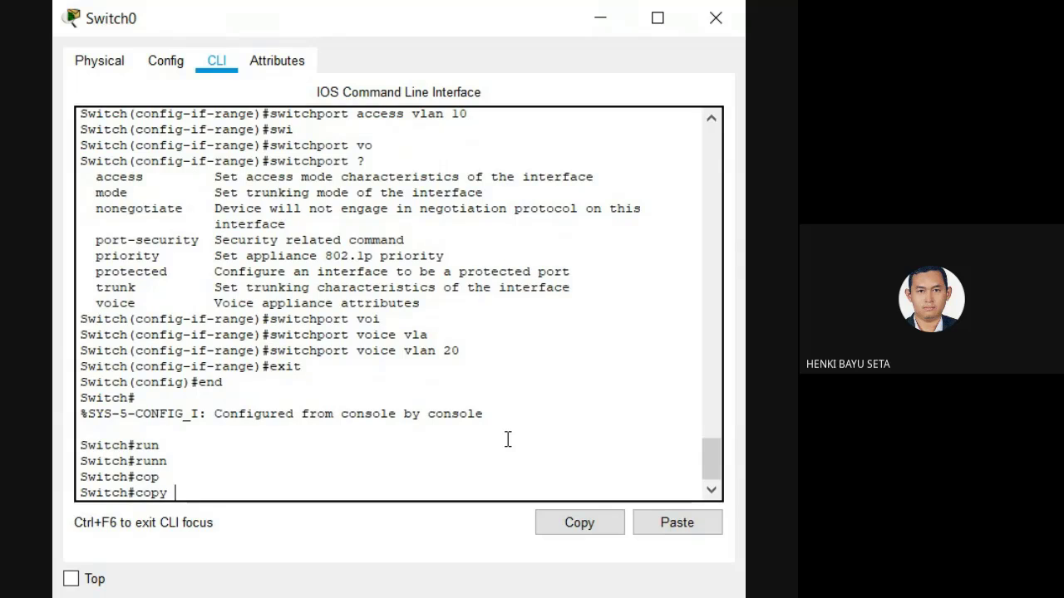
{"action": "type", "text": "runn"}
{"action": "key", "text": "Tab"}
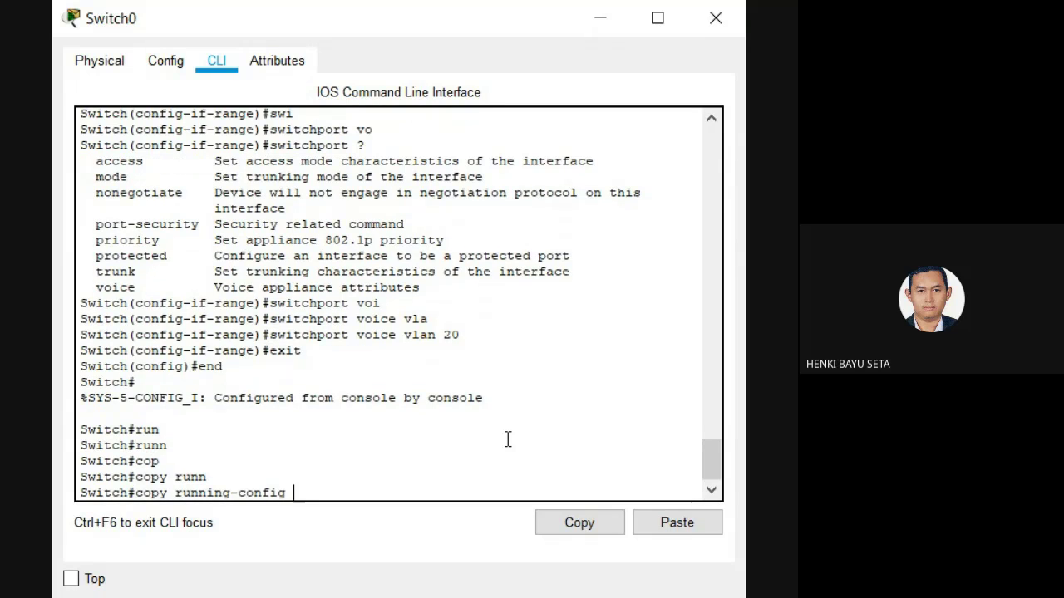
{"action": "type", "text": "st"}
{"action": "key", "text": "Tab"}
{"action": "key", "text": "Return"}
{"action": "key", "text": "Return"}
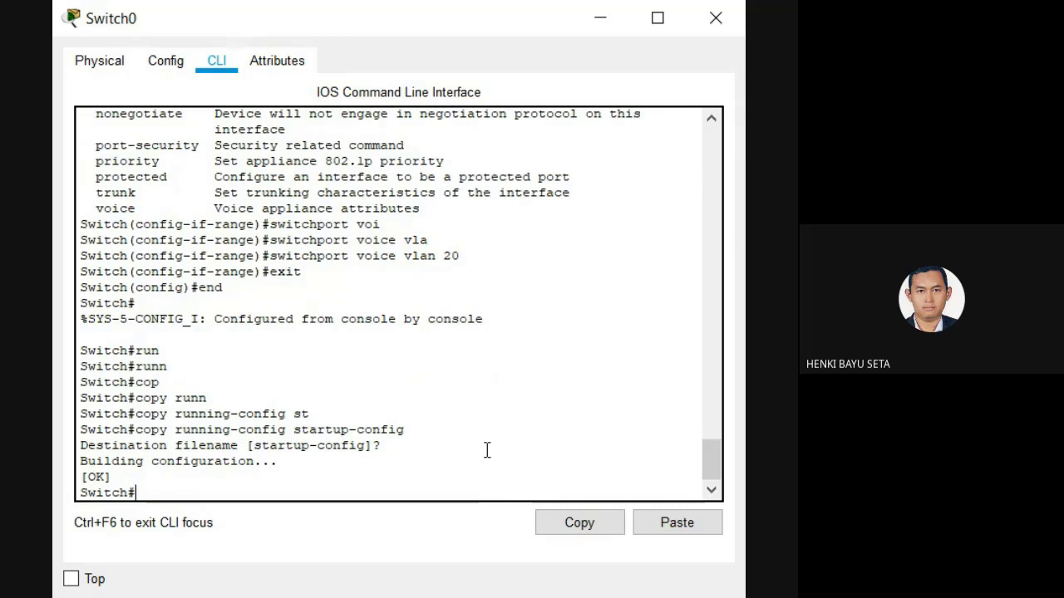
Display the full running configuration with sh run and go back to the FastEthernet interface entries.
{"action": "type", "text": "sh run"}
{"action": "key", "text": "Return"}
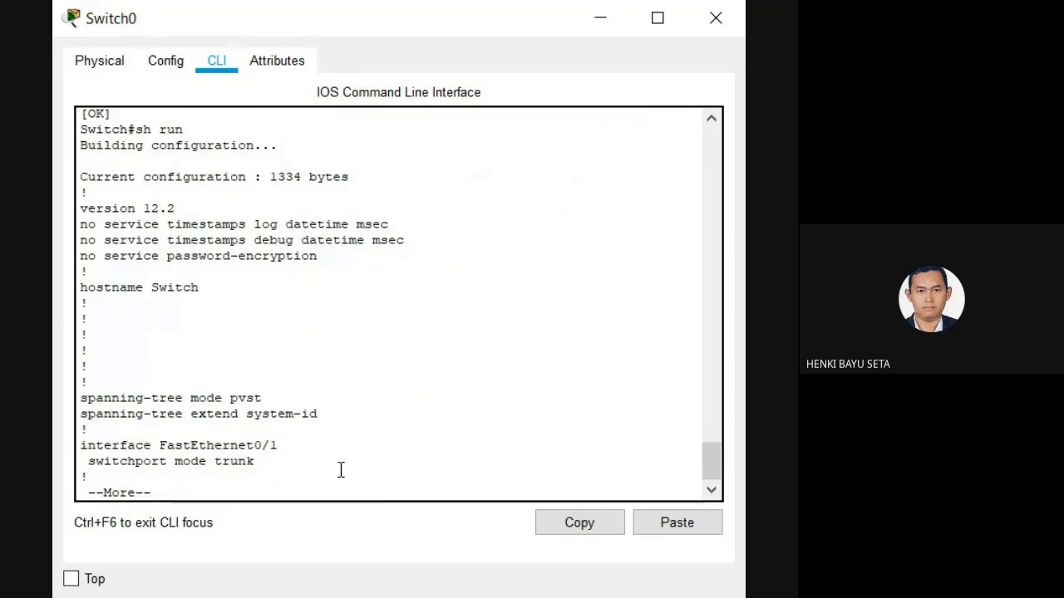
{"action": "key", "text": "space"}
{"action": "key", "text": "space"}
{"action": "key", "text": "space"}
{"action": "scroll", "coordinate": [280, 404], "scroll_direction": "up", "scroll_amount": 20}
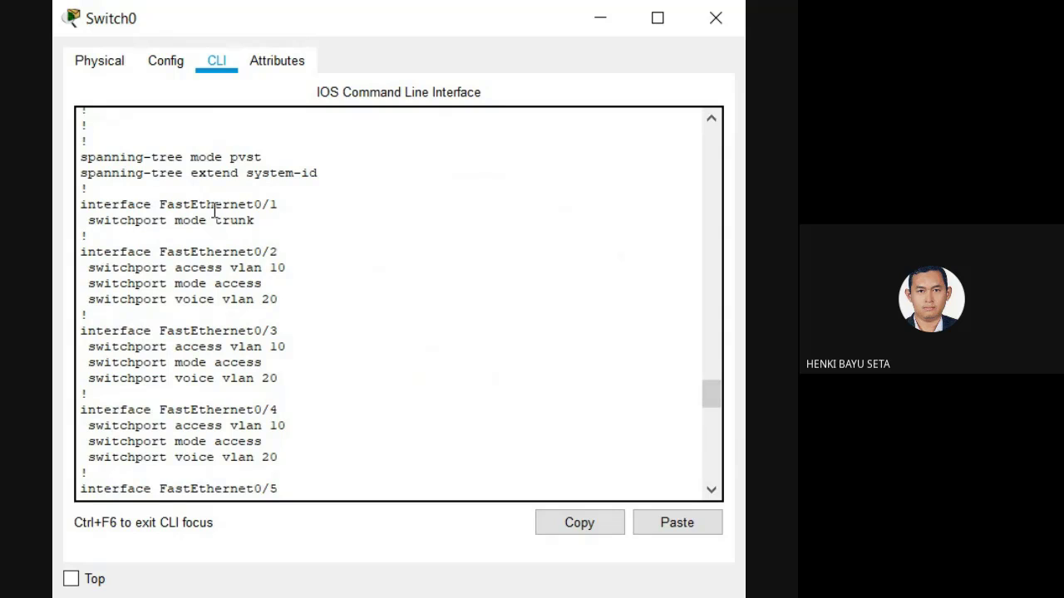
Check the trunk mode of FastEthernet0/1 and the access VLAN lines of FastEthernet0/2 to 0/4 in the running configuration.
{"action": "left_click_drag", "start_coordinate": [215, 205], "coordinate": [174, 221]}
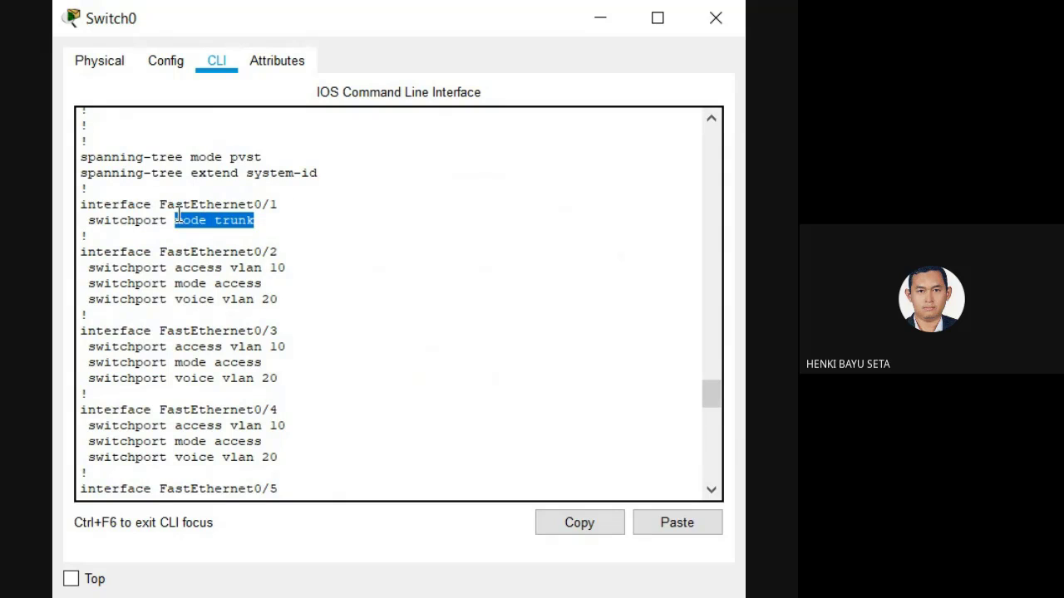
{"action": "left_click_drag", "start_coordinate": [152, 267], "coordinate": [277, 253]}
{"action": "left_click_drag", "start_coordinate": [247, 331], "coordinate": [264, 332]}
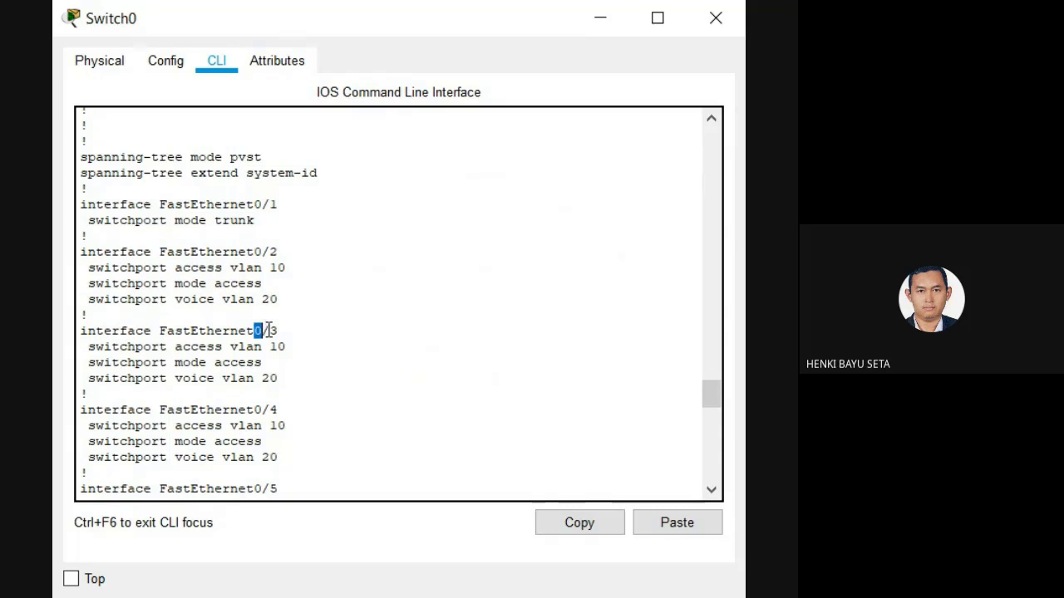
{"action": "left_click_drag", "start_coordinate": [247, 411], "coordinate": [277, 409]}
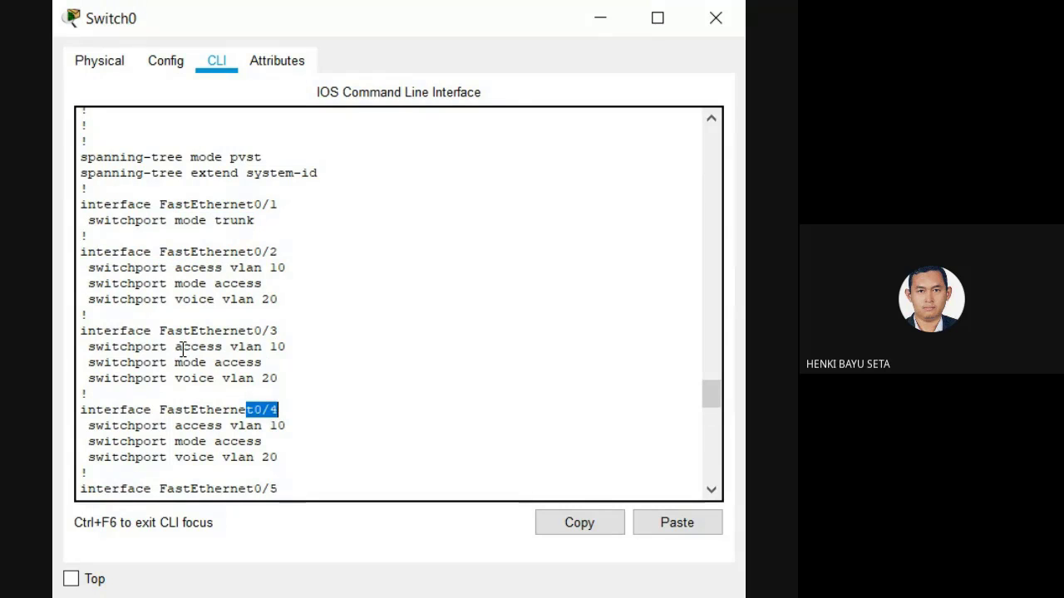
{"action": "left_click_drag", "start_coordinate": [182, 346], "coordinate": [287, 346]}
{"action": "left_click_drag", "start_coordinate": [284, 268], "coordinate": [181, 267]}
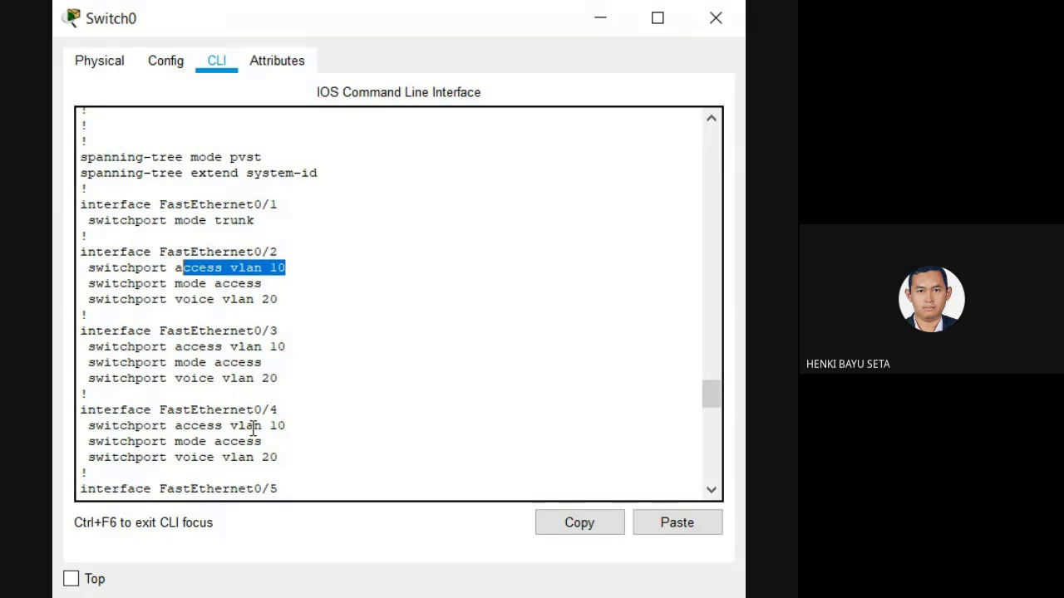
{"action": "left_click_drag", "start_coordinate": [222, 426], "coordinate": [282, 427]}
{"action": "scroll", "coordinate": [277, 409], "scroll_direction": "down", "scroll_amount": 1}
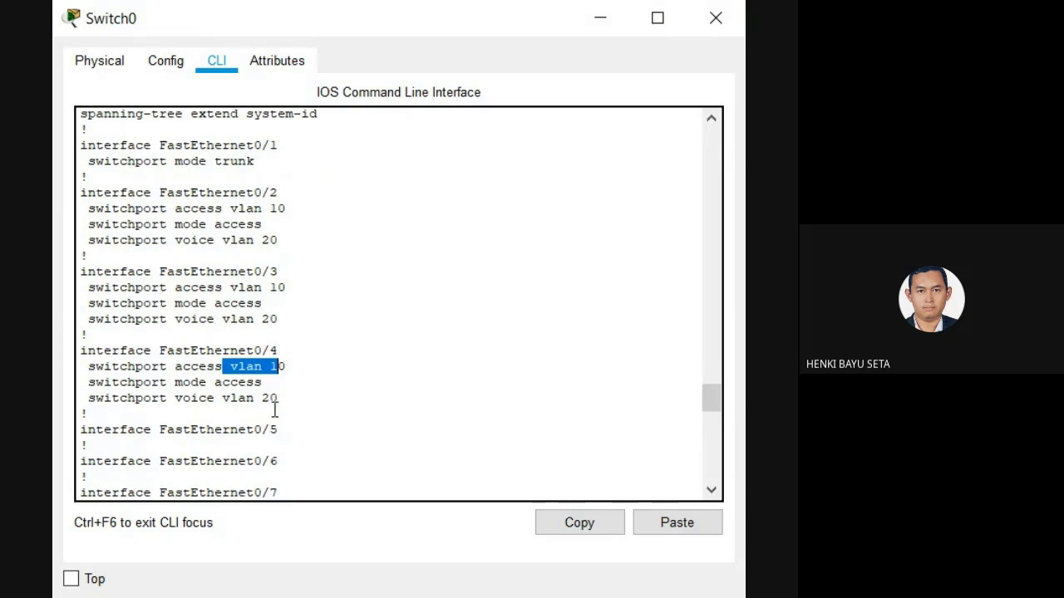
Check the voice VLAN lines of FastEthernet0/2, 0/3 and 0/4 in the running configuration.
{"action": "left_click_drag", "start_coordinate": [167, 416], "coordinate": [271, 481]}
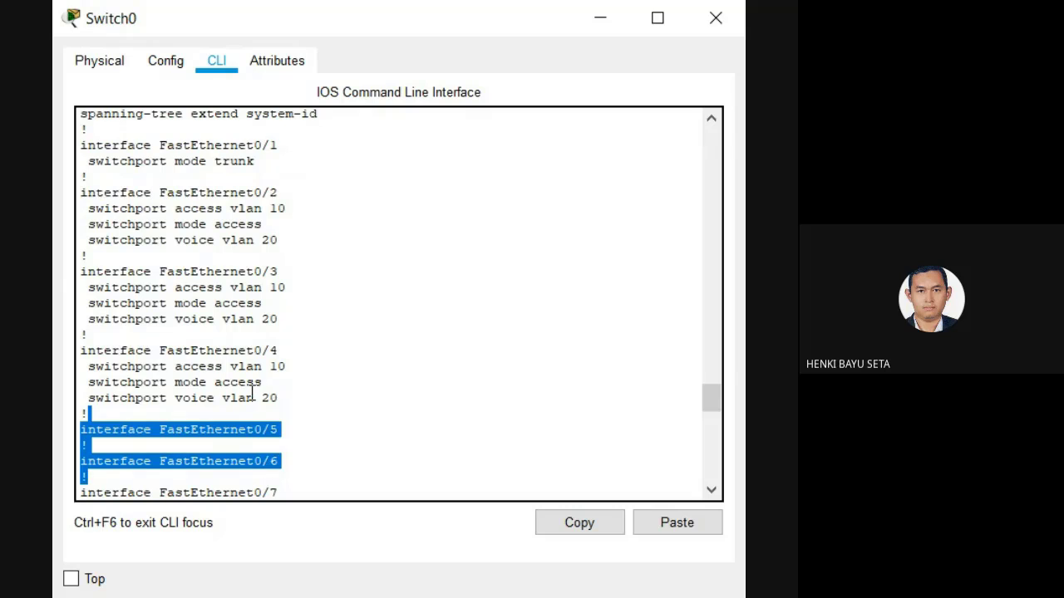
{"action": "left_click", "coordinate": [248, 381]}
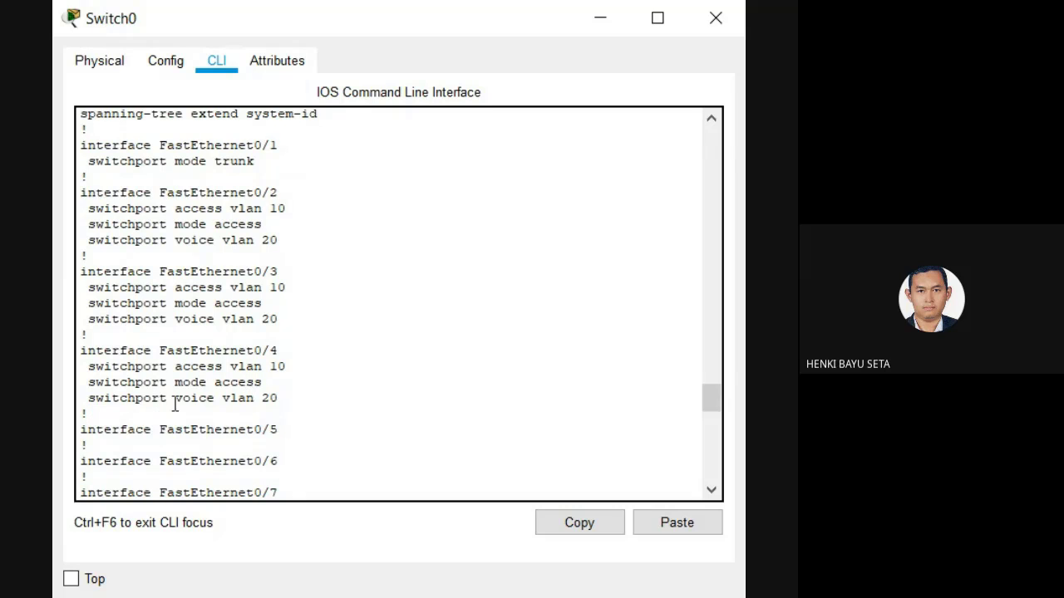
{"action": "left_click_drag", "start_coordinate": [178, 400], "coordinate": [236, 399]}
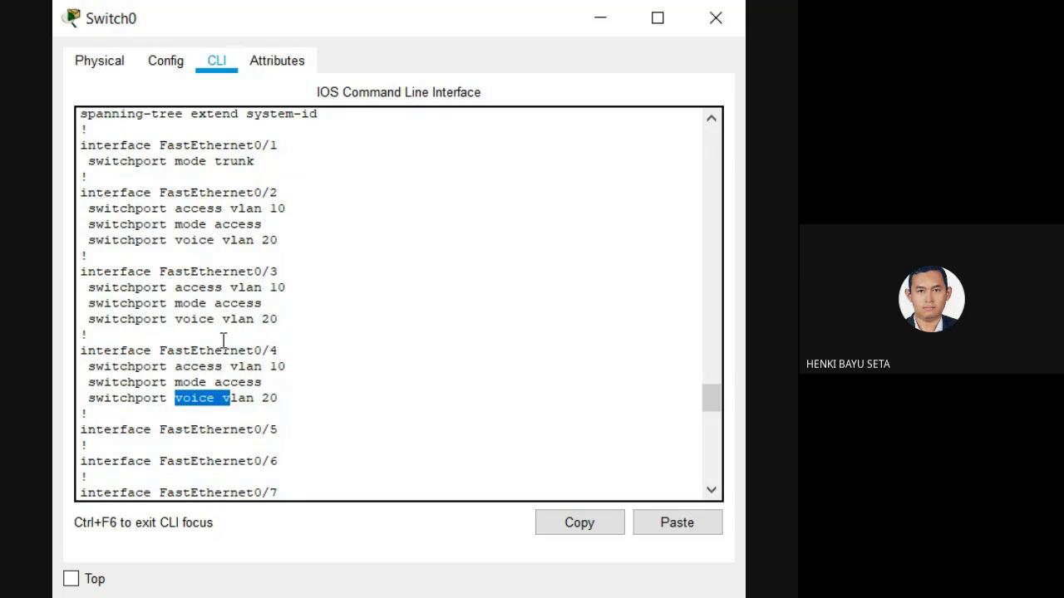
{"action": "left_click_drag", "start_coordinate": [176, 319], "coordinate": [270, 319]}
{"action": "left_click_drag", "start_coordinate": [175, 225], "coordinate": [247, 241]}
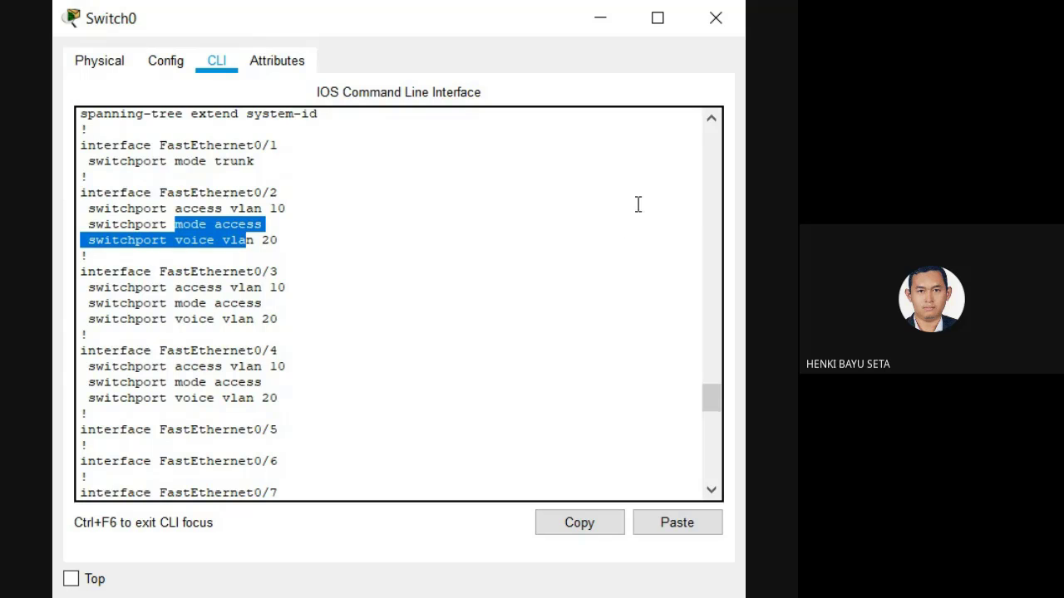
Close the switch window and decline the initial configuration dialog with no in Router0's command line.
{"action": "left_click", "coordinate": [716, 18]}
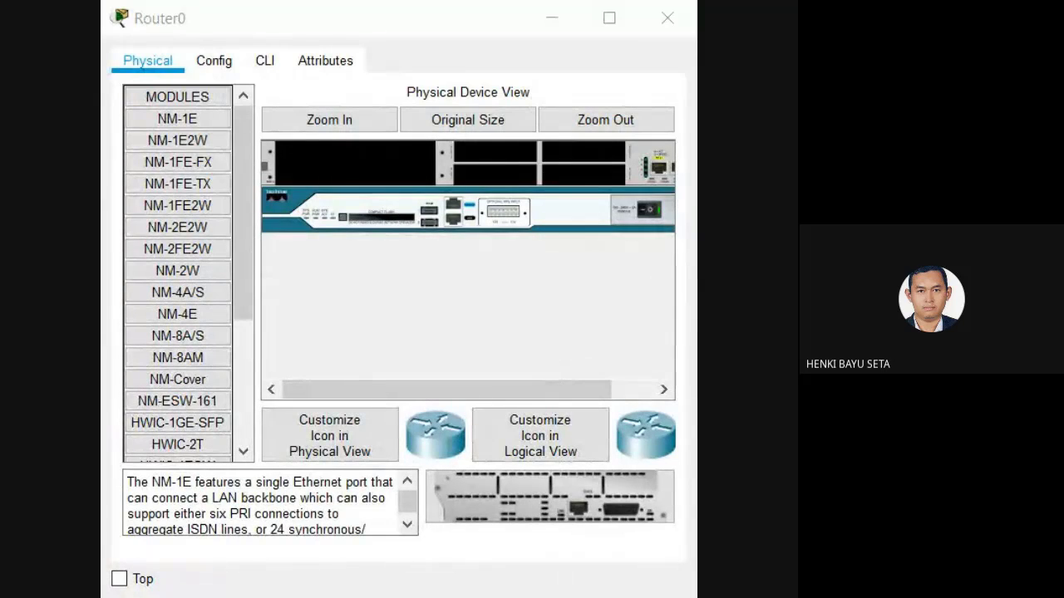
{"action": "left_click", "coordinate": [266, 65]}
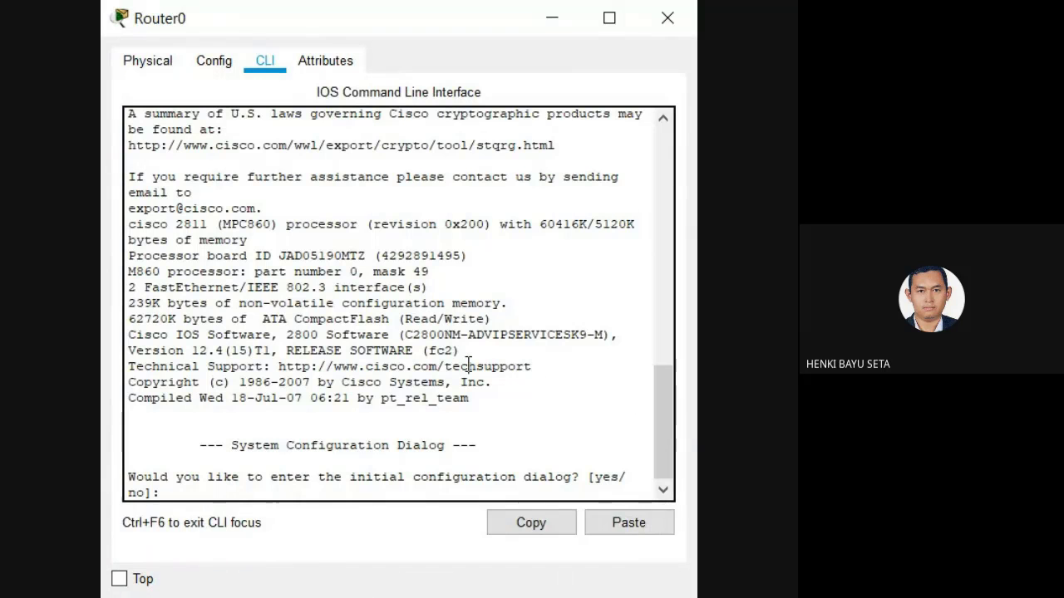
{"action": "type", "text": "no"}
{"action": "key", "text": "Return"}
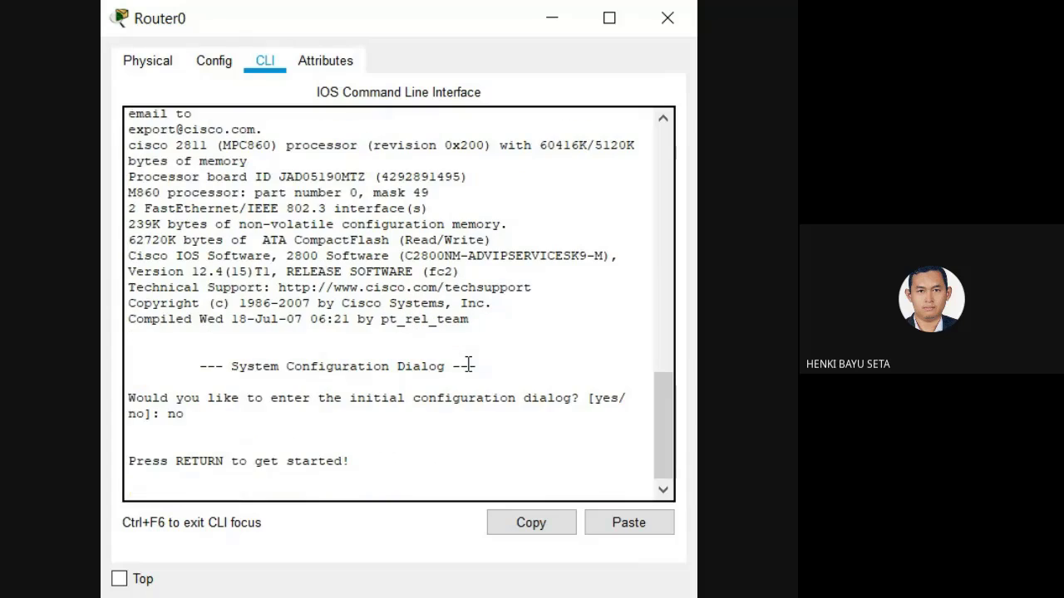
Enter privileged mode with en and global configuration mode with conf t on the router.
{"action": "key", "text": "Return"}
{"action": "type", "text": "en"}
{"action": "key", "text": "Return"}
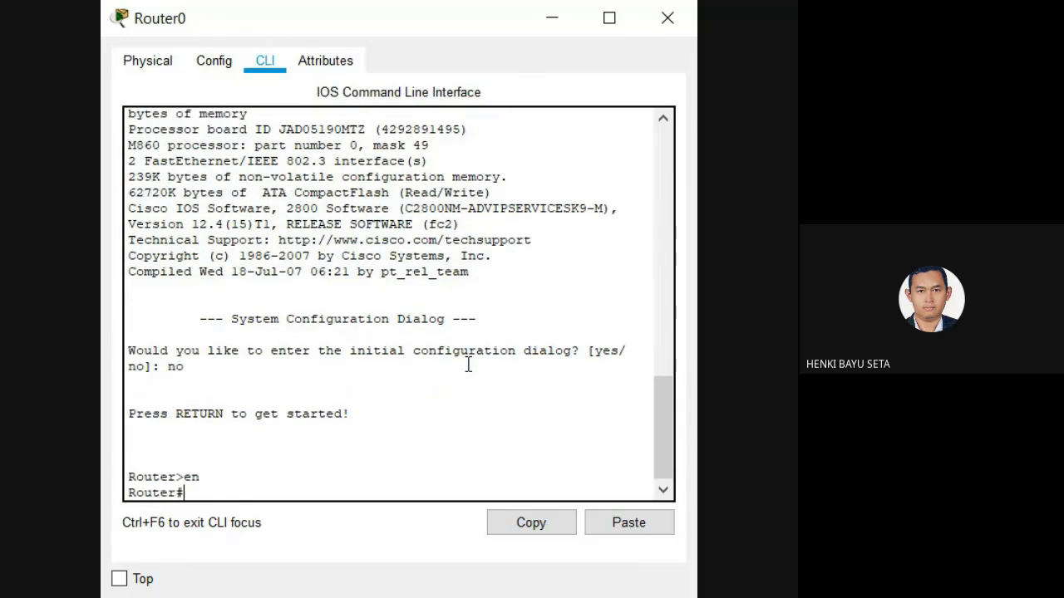
{"action": "left_click", "coordinate": [349, 453]}
{"action": "type", "text": "conf t"}
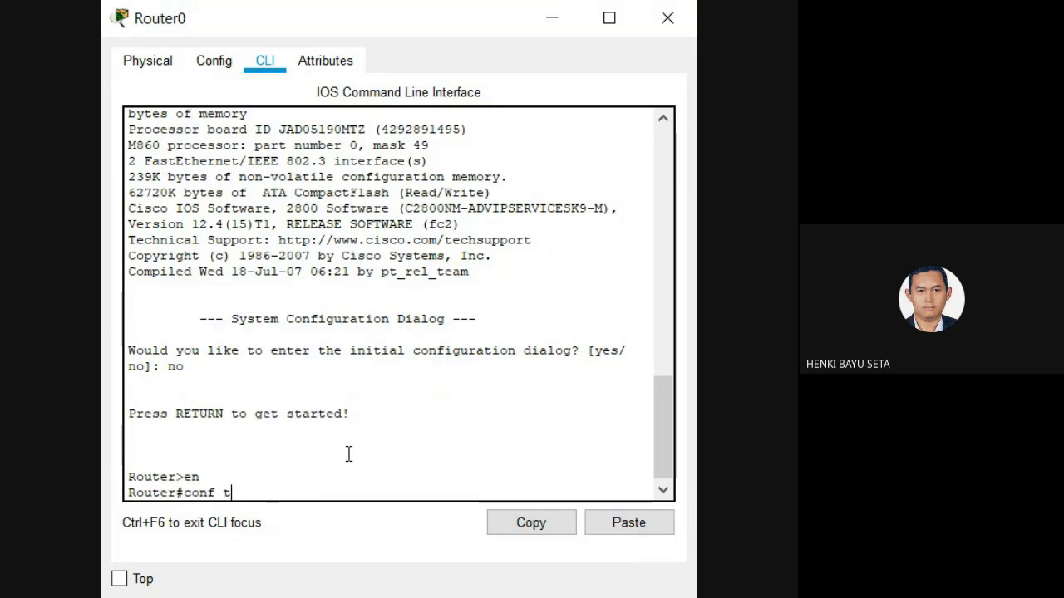
{"action": "key", "text": "Return"}
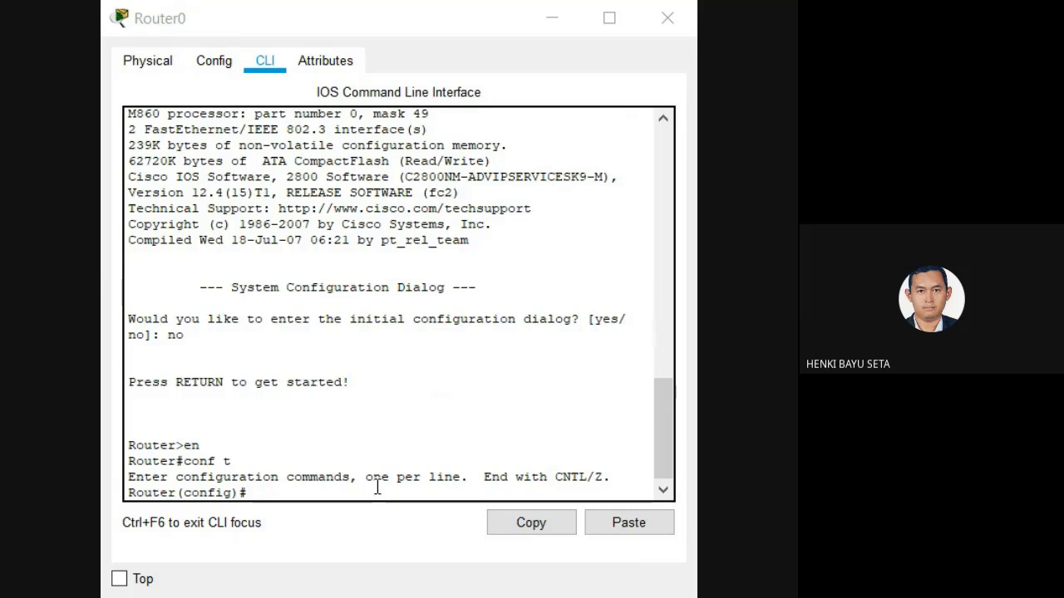
Create the router subinterface fastEthernet 0/0.10 from global configuration mode.
{"action": "left_click", "coordinate": [410, 463]}
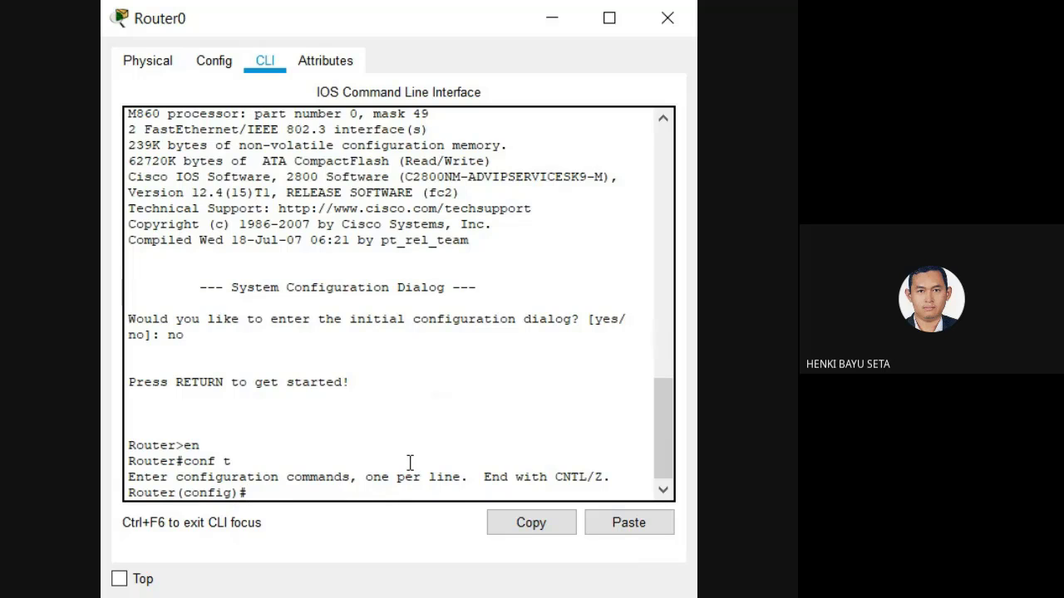
{"action": "type", "text": "in"}
{"action": "key", "text": "Tab"}
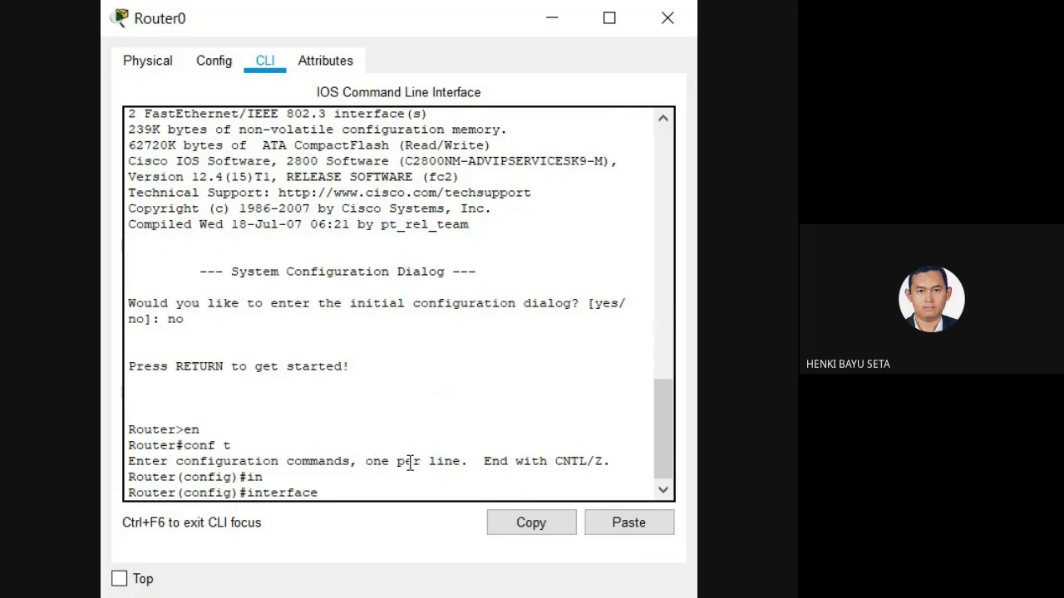
{"action": "type", "text": "fa"}
{"action": "key", "text": "Tab"}
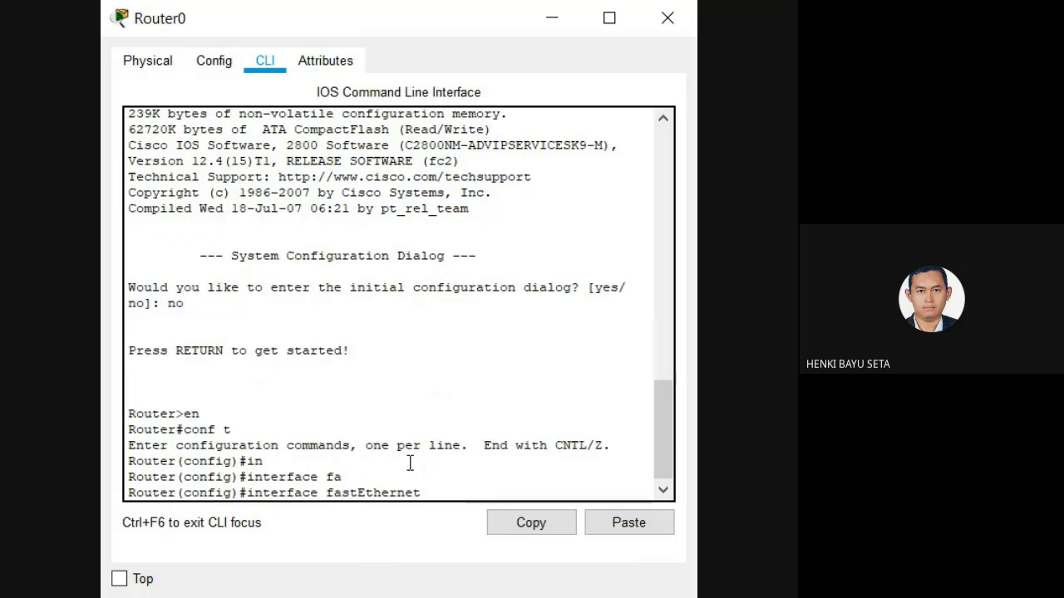
{"action": "type", "text": "0/0.10"}
{"action": "key", "text": "Return"}
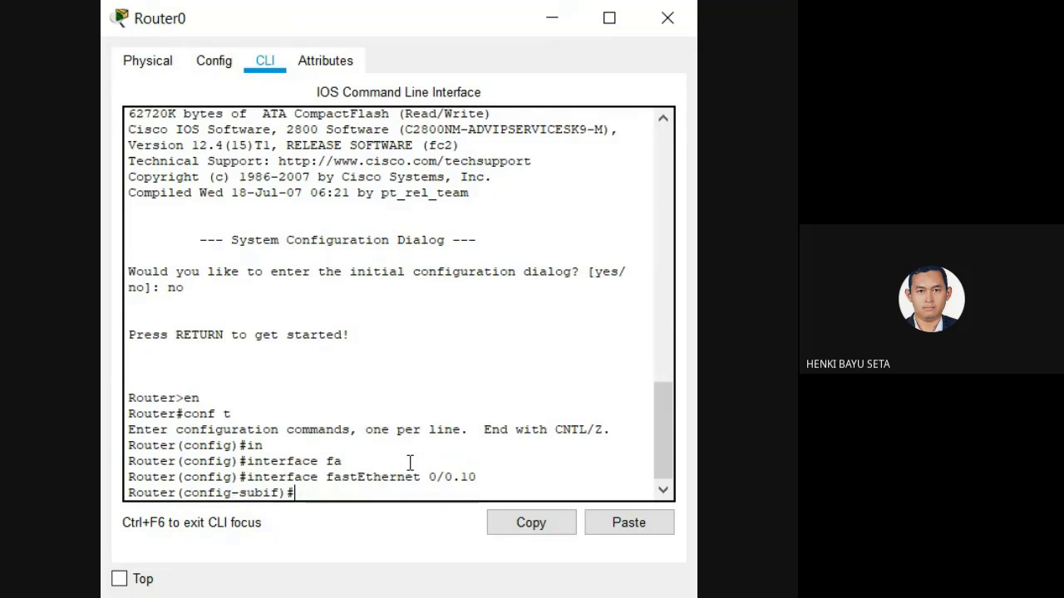
Set the 0/0.10 subinterface's encapsulation to dot1Q with VLAN 10.
{"action": "type", "text": "enca"}
{"action": "key", "text": "Tab"}
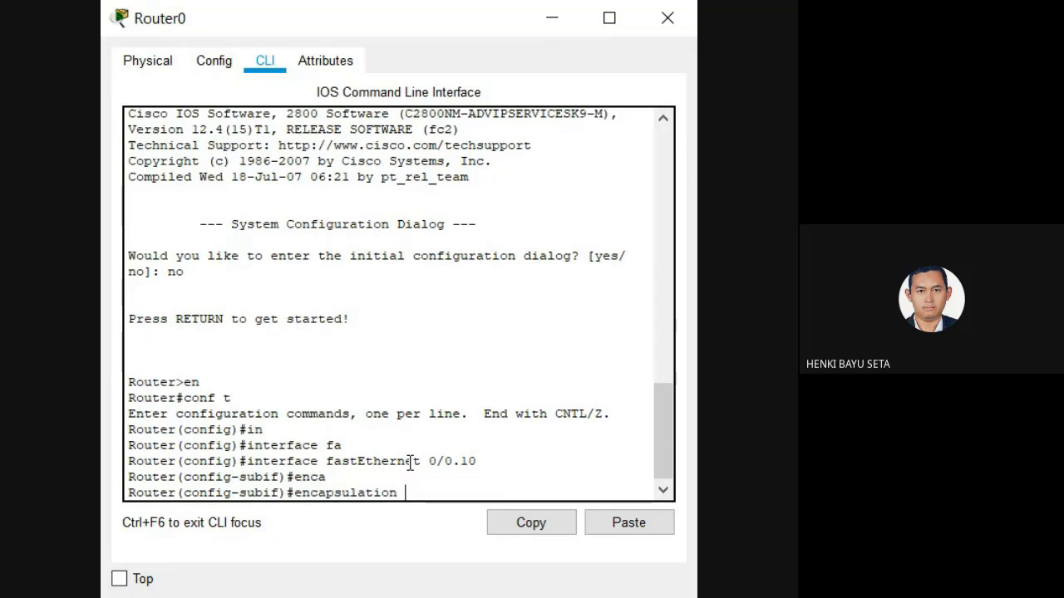
{"action": "type", "text": "do"}
{"action": "key", "text": "Tab"}
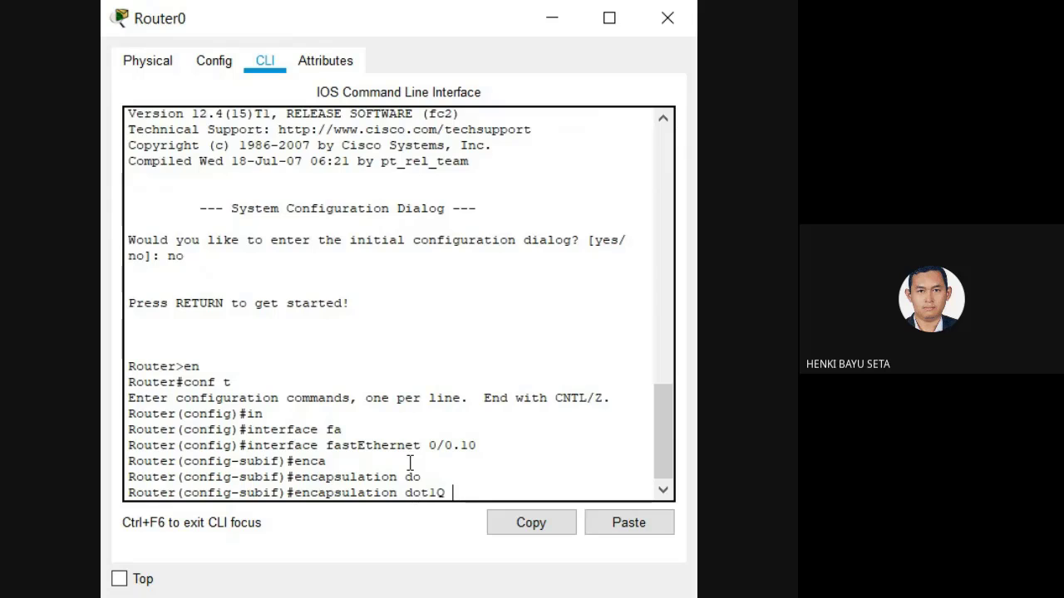
{"action": "type", "text": "10"}
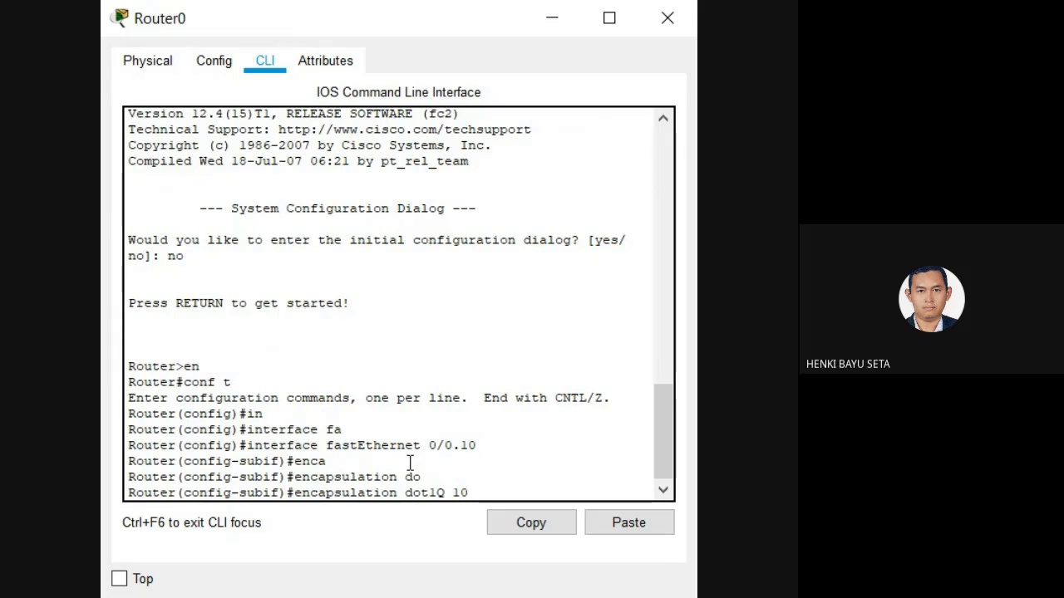
{"action": "key", "text": "Return"}
Assign IP address 192.168.10.1 with mask 255.255.255.0 to subinterface 0/0.10, and exit to global configuration mode.
{"action": "type", "text": "ip"}
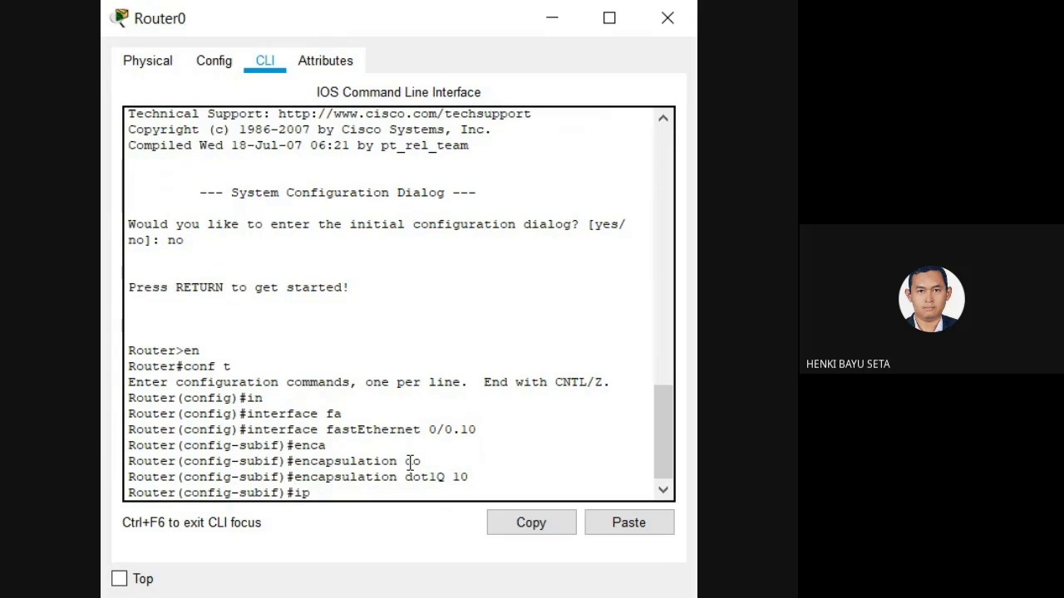
{"action": "type", "text": " add"}
{"action": "key", "text": "Tab"}
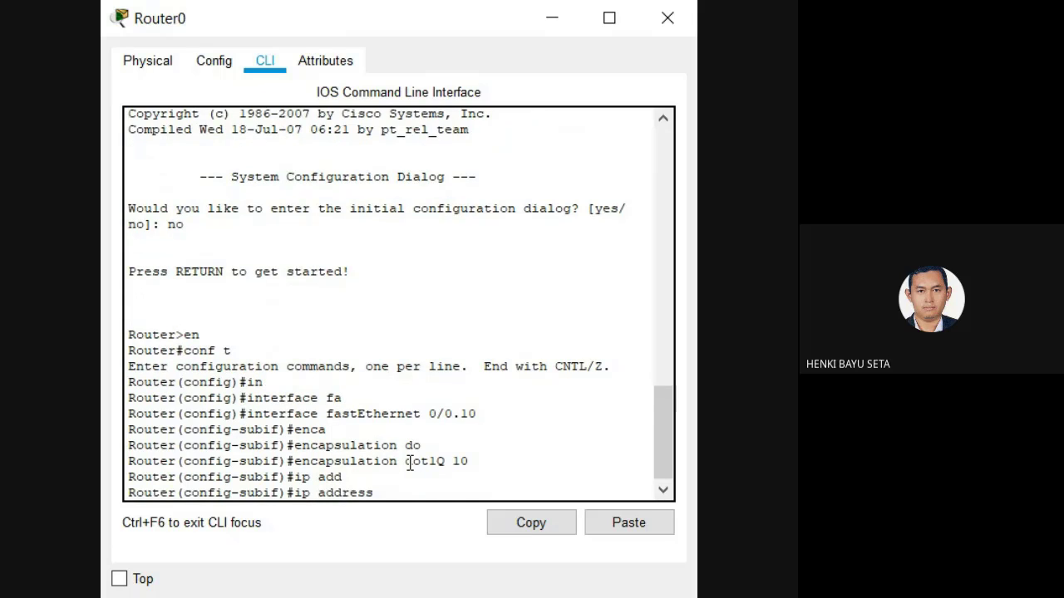
{"action": "type", "text": "192.16"}
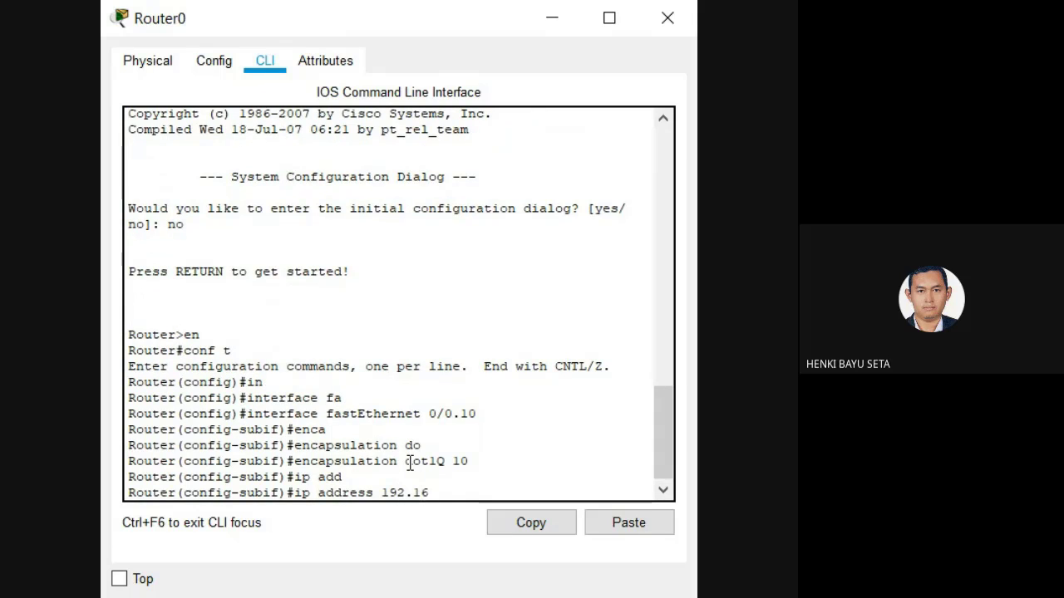
{"action": "type", "text": "8.10.1 255"}
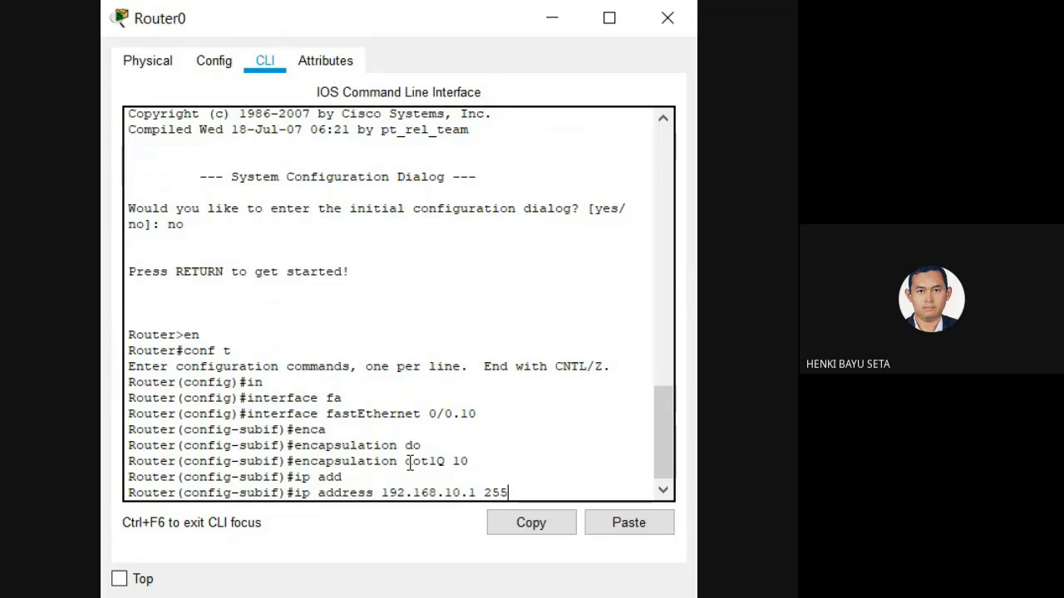
{"action": "type", "text": ".255.255.0"}
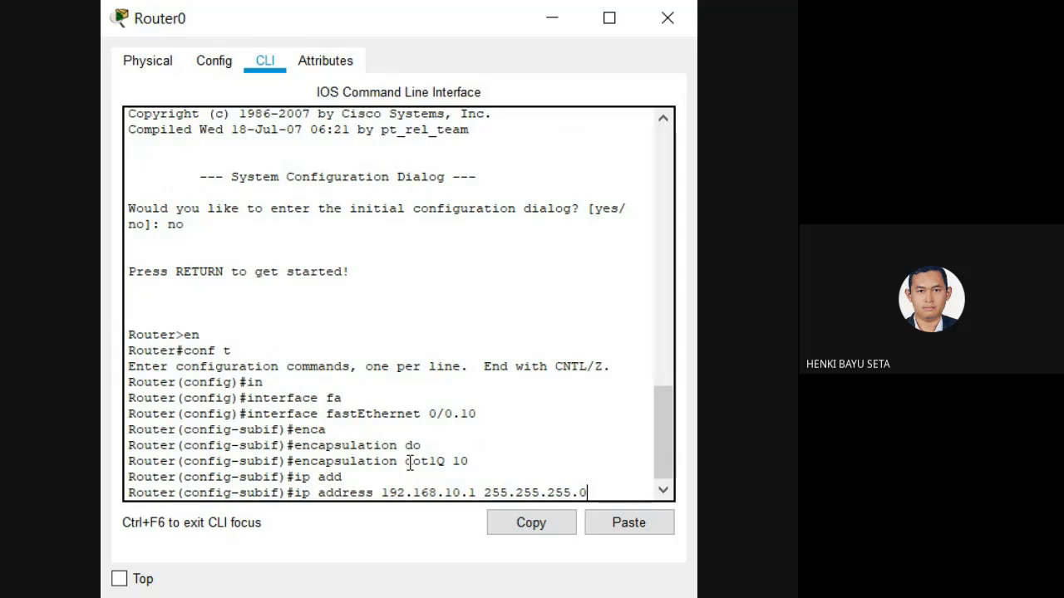
{"action": "key", "text": "Return"}
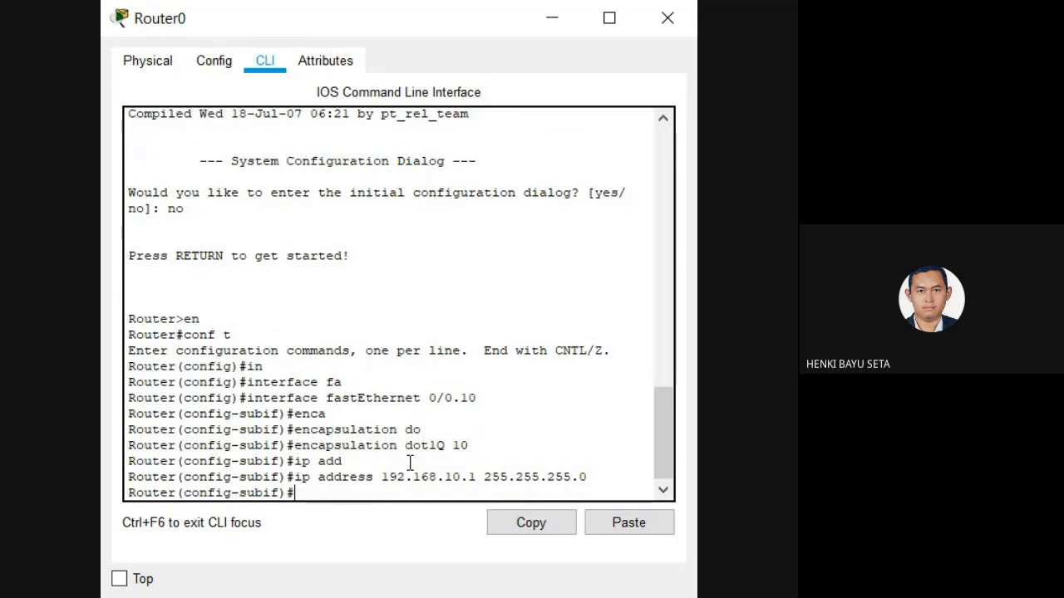
{"action": "type", "text": "exit"}
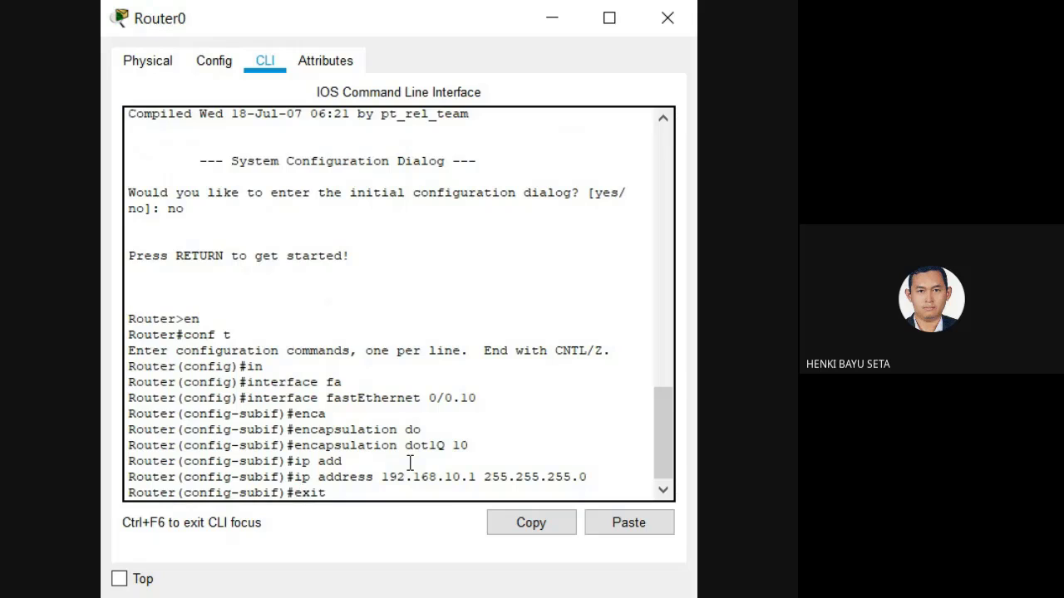
{"action": "key", "text": "Return"}
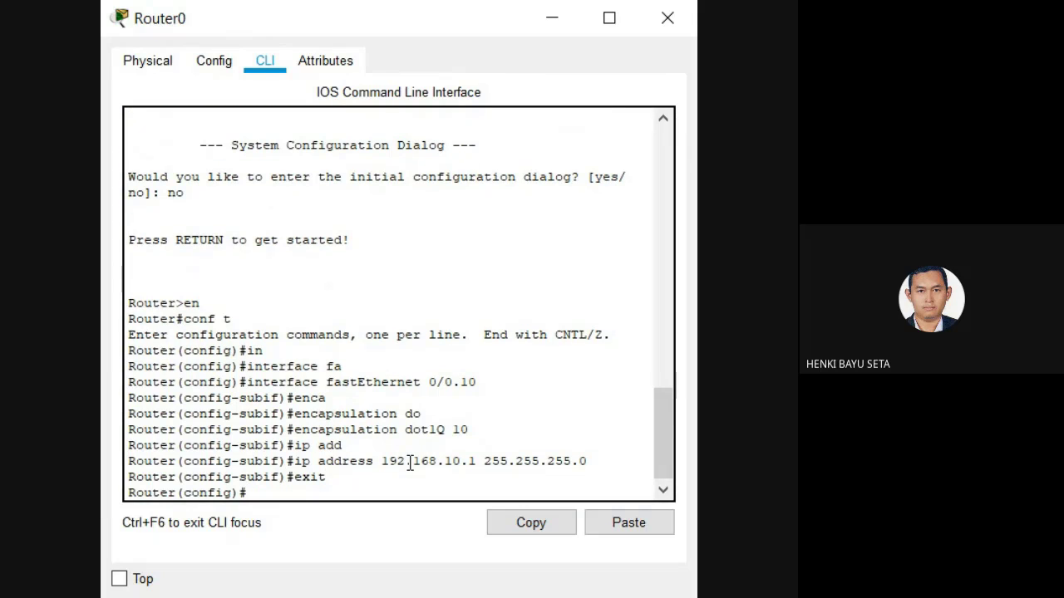
Create the router subinterface fastEthernet 0/0.20 from global configuration mode.
{"action": "type", "text": "in"}
{"action": "key", "text": "Tab"}
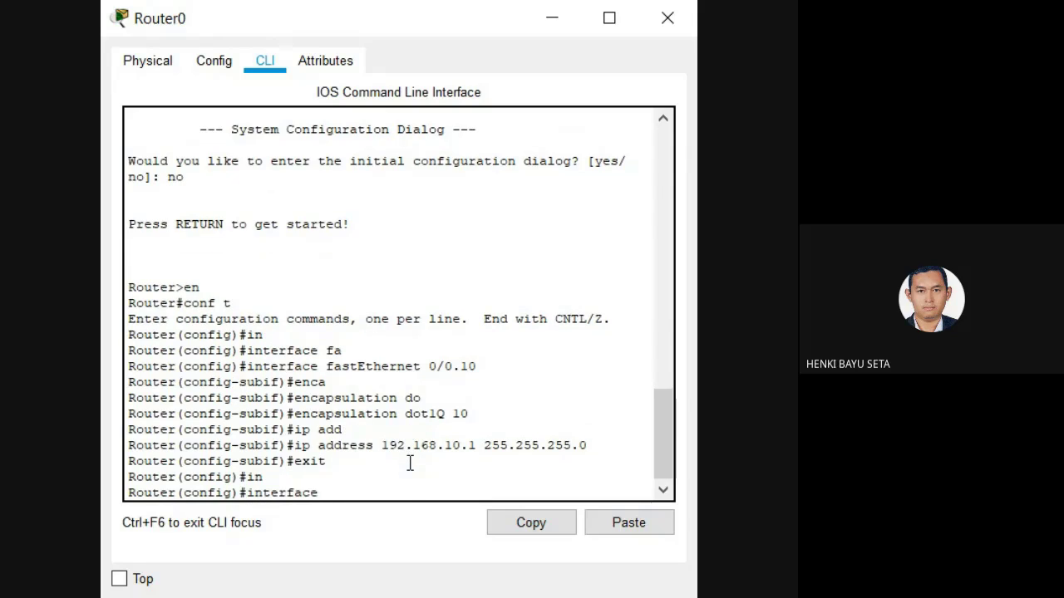
{"action": "type", "text": "fa"}
{"action": "key", "text": "Tab"}
{"action": "type", "text": "0/"}
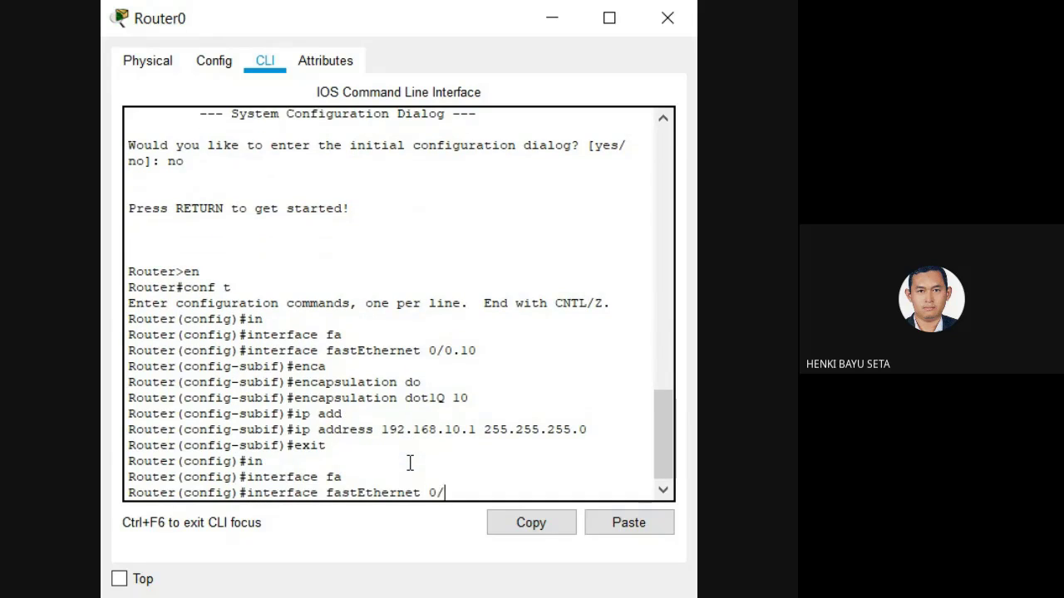
{"action": "type", "text": "0.20"}
{"action": "key", "text": "Return"}
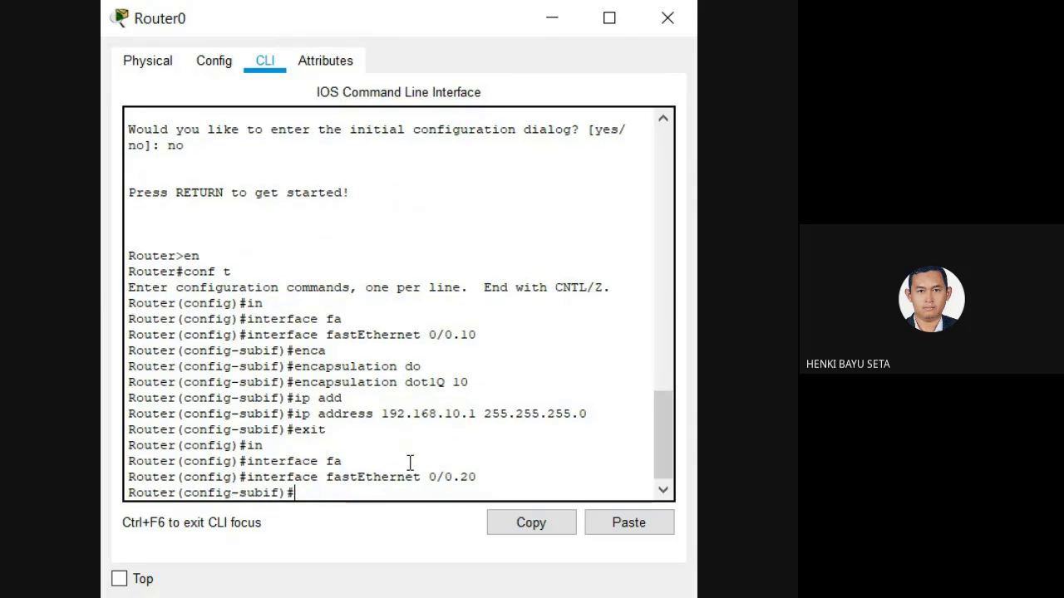
Set the 0/0.20 subinterface's encapsulation to dot1Q with VLAN 20.
{"action": "type", "text": "enc"}
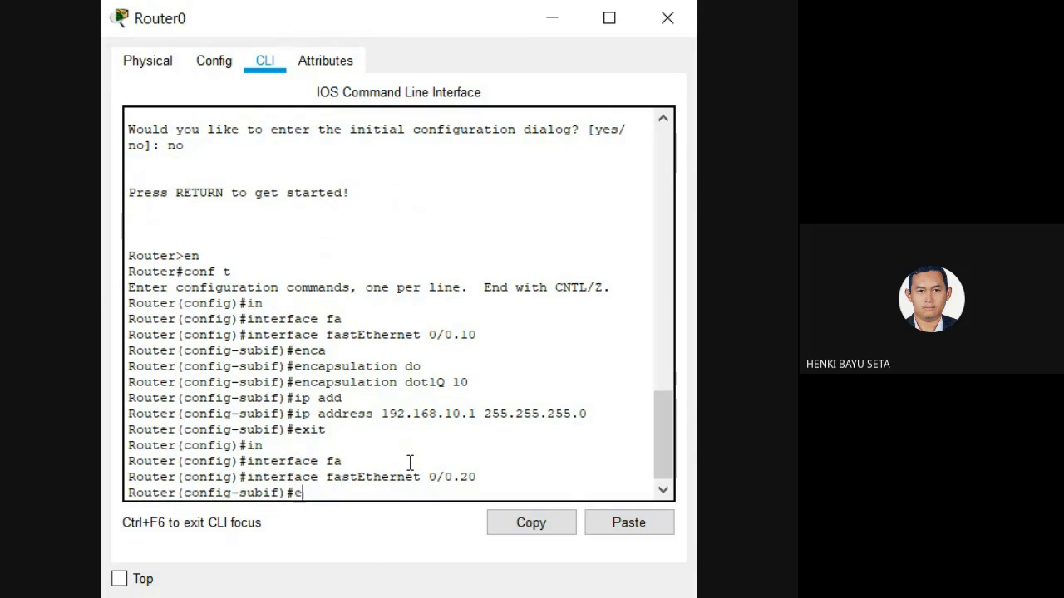
{"action": "key", "text": "Tab"}
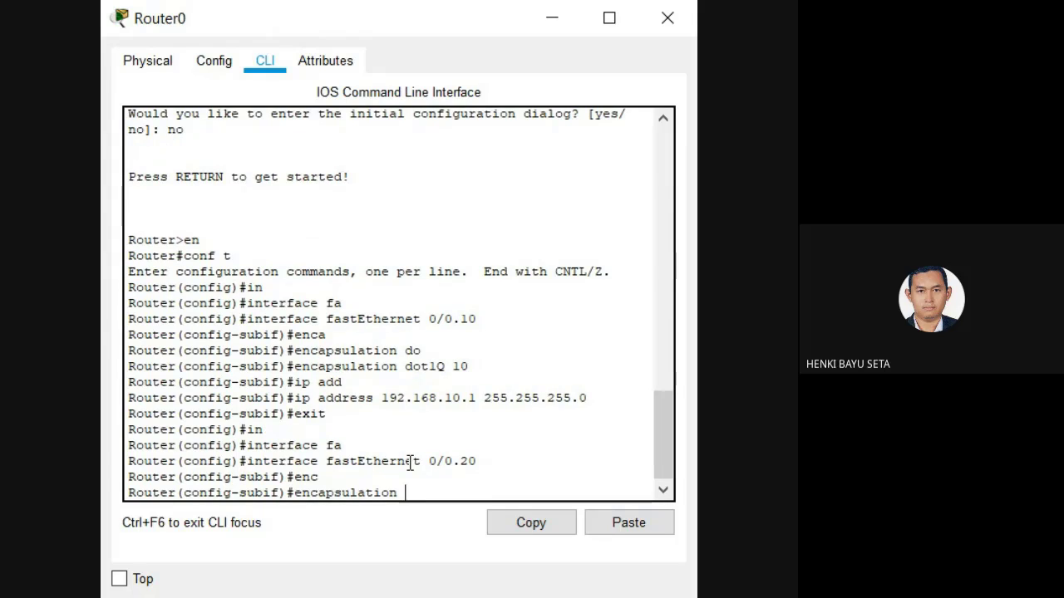
{"action": "type", "text": "do"}
{"action": "key", "text": "Tab"}
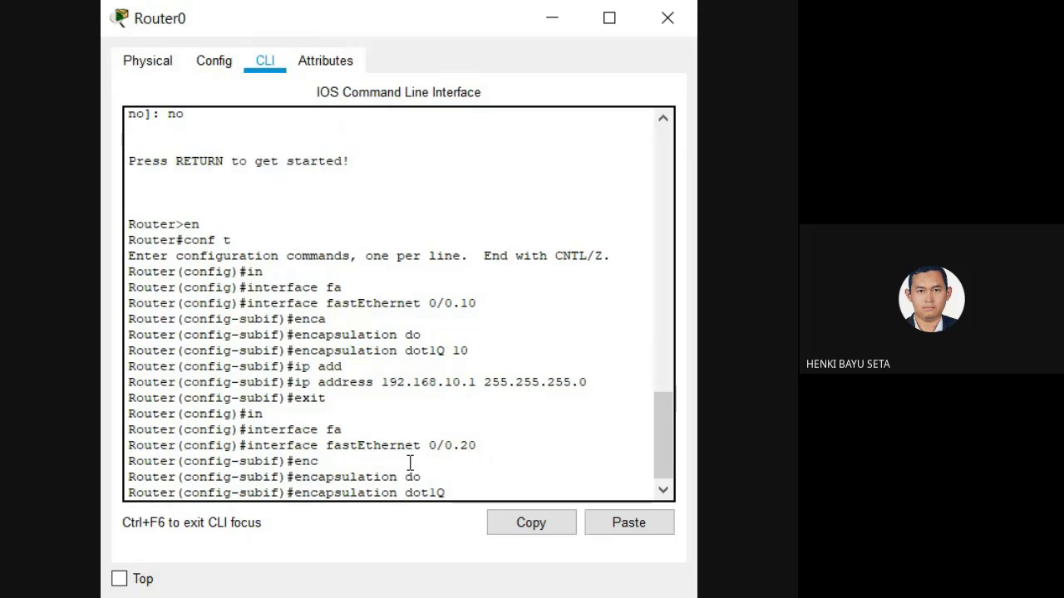
{"action": "type", "text": "20"}
{"action": "key", "text": "Return"}
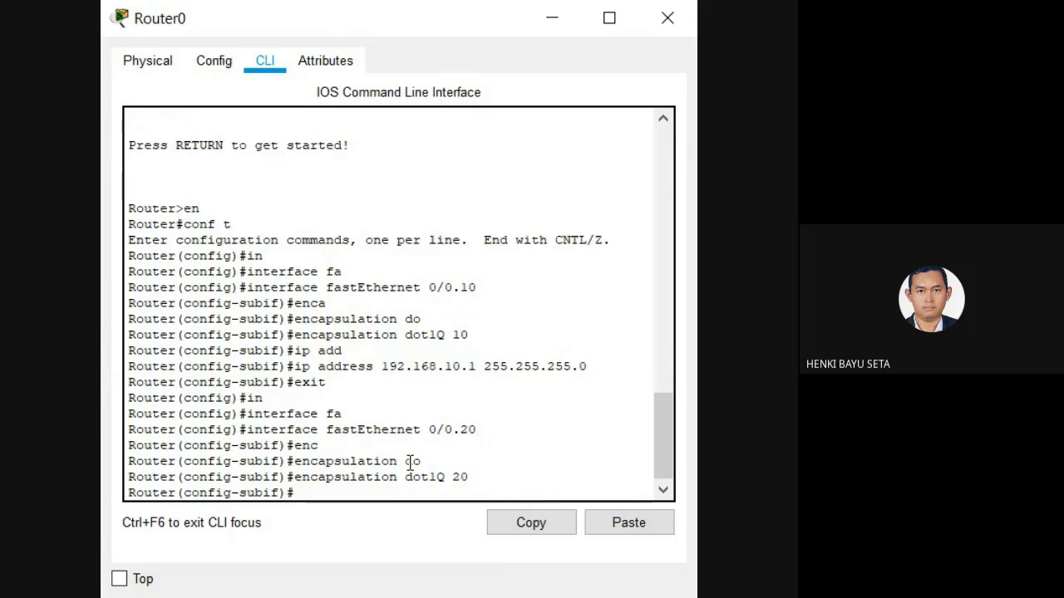
Assign IP address 192.168.20.1 with mask 255.255.255.0 to subinterface 0/0.20, and exit to global configuration mode.
{"action": "type", "text": "ip add"}
{"action": "key", "text": "Tab"}
{"action": "type", "text": "19"}
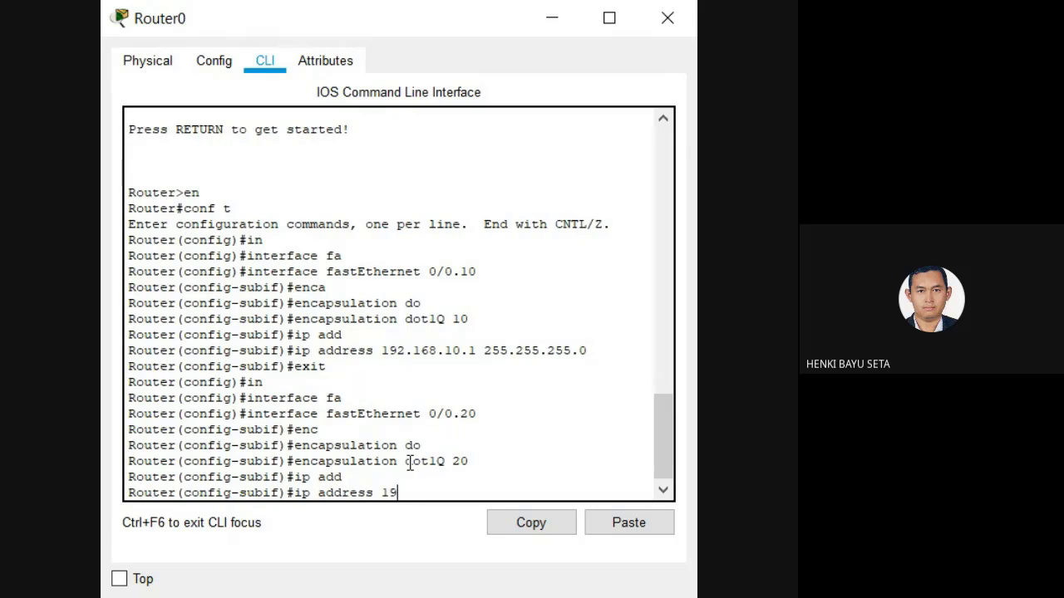
{"action": "type", "text": "2.168.20.1 255.255.255.0"}
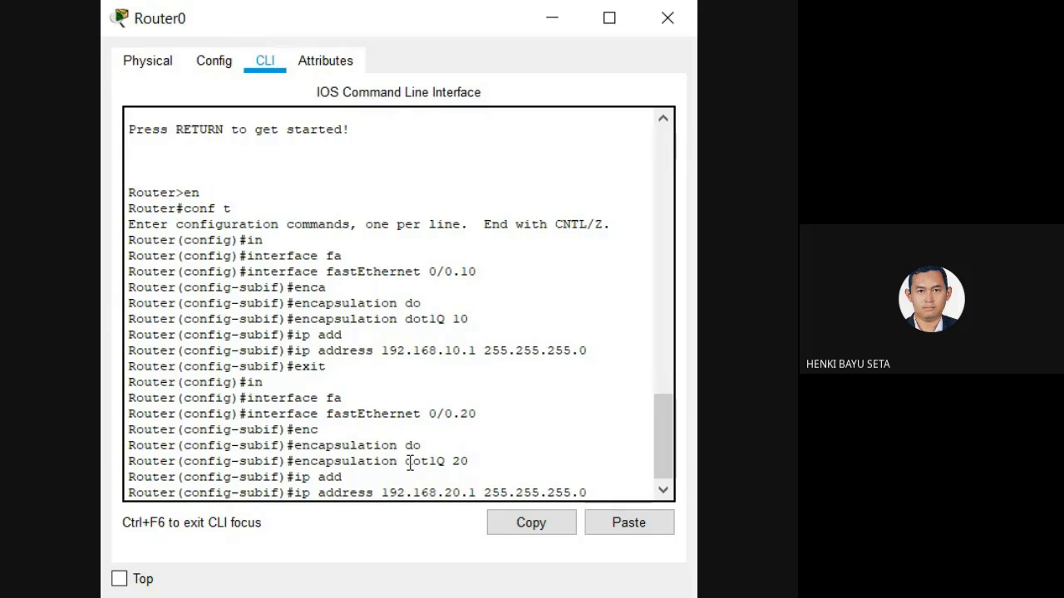
{"action": "key", "text": "Return"}
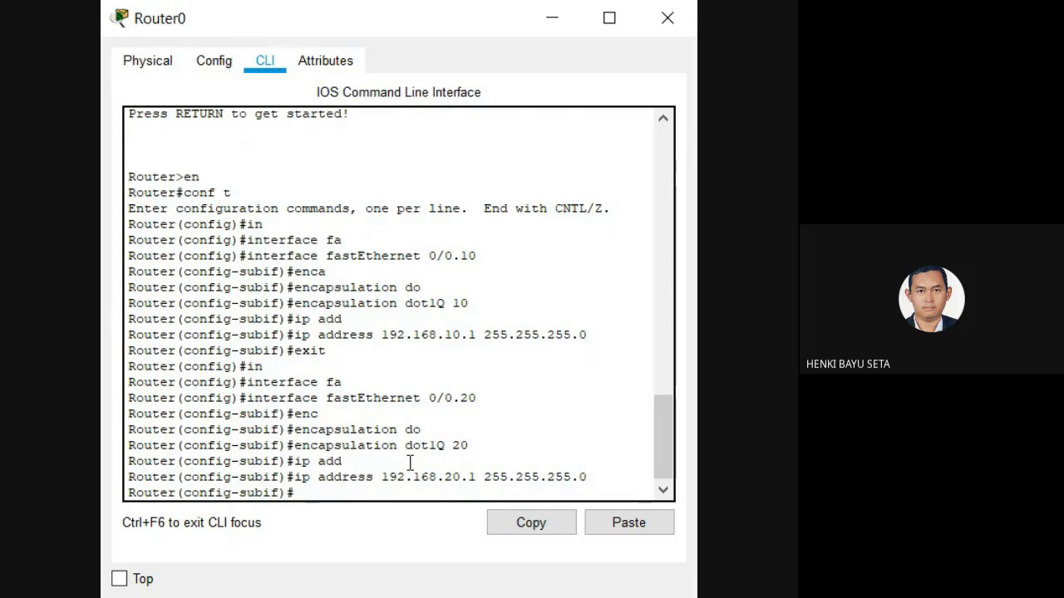
{"action": "type", "text": "it"}
{"action": "key", "text": "Return"}
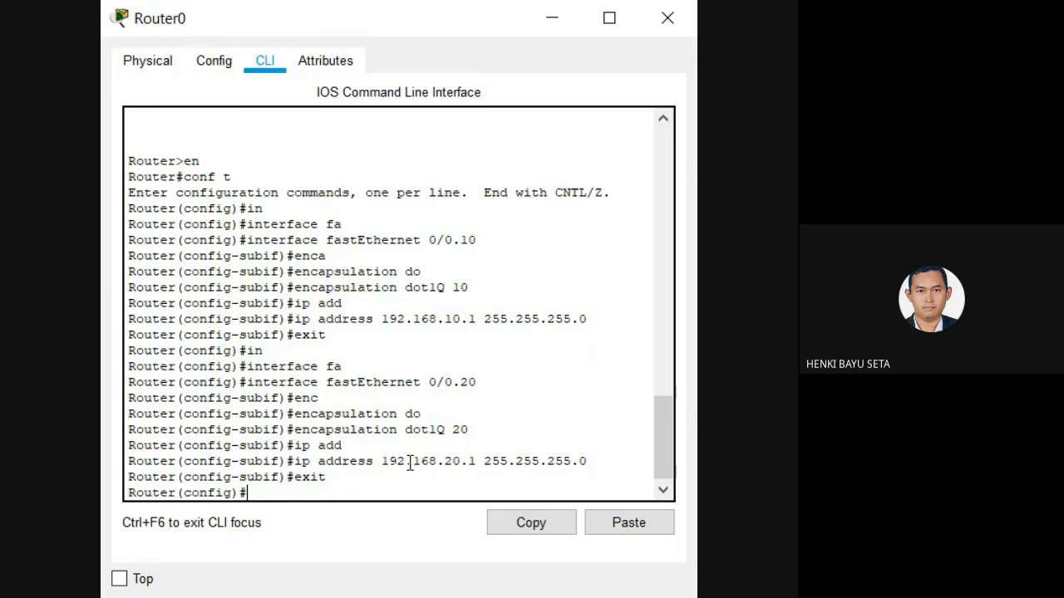
Create the router subinterface fastEthernet 0/0.99 from global configuration mode.
{"action": "type", "text": "in"}
{"action": "key", "text": "Tab"}
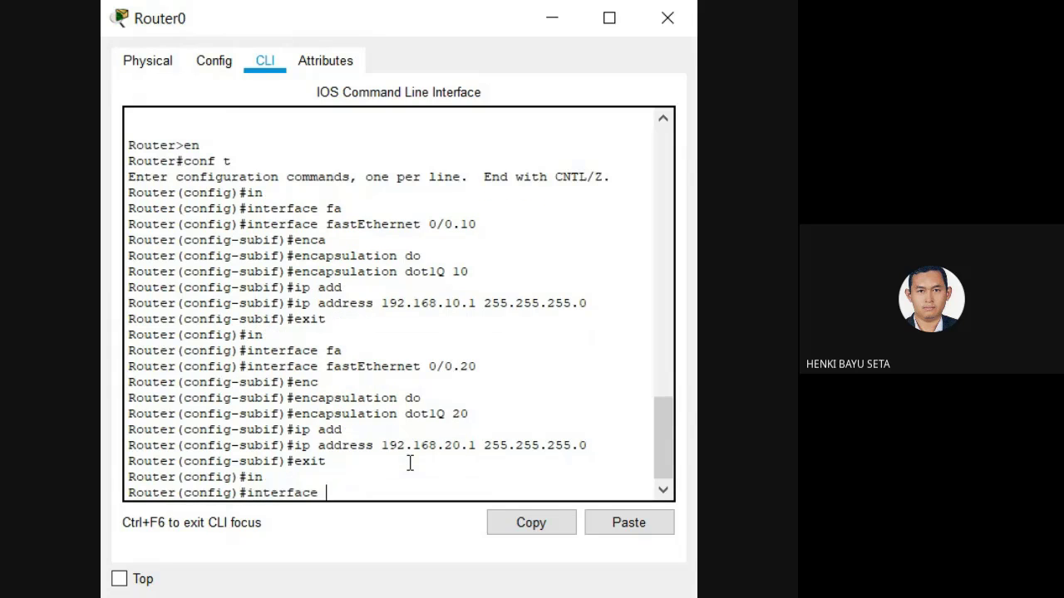
{"action": "type", "text": "fa"}
{"action": "key", "text": "Tab"}
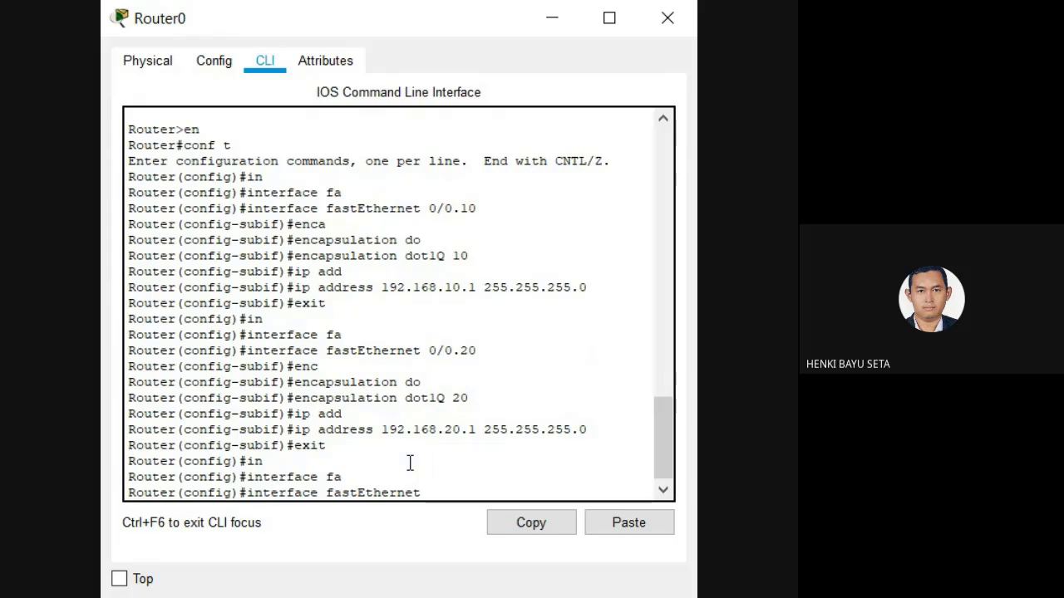
{"action": "type", "text": "0/0"}
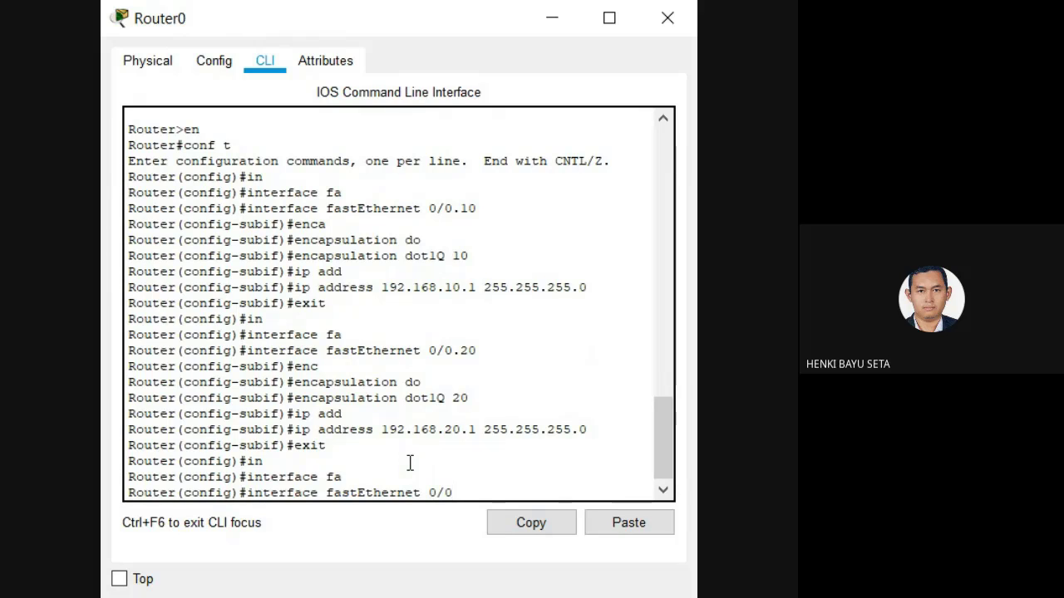
{"action": "type", "text": ".99"}
{"action": "key", "text": "Return"}
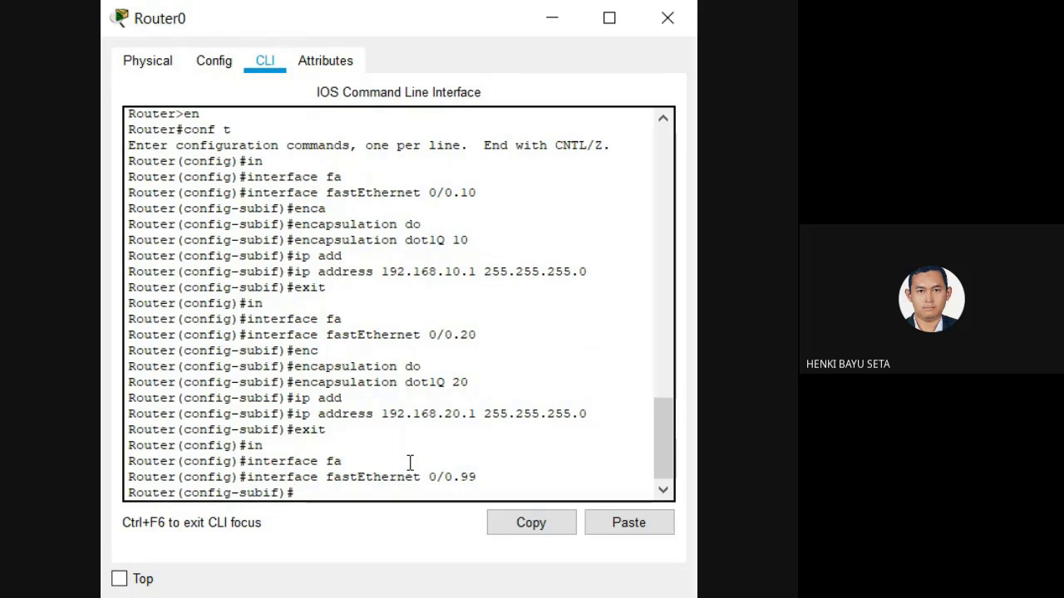
Set the 0/0.99 subinterface's encapsulation to dot1Q with VLAN 99 as native, and exit to global configuration mode.
{"action": "type", "text": "enca"}
{"action": "key", "text": "Tab"}
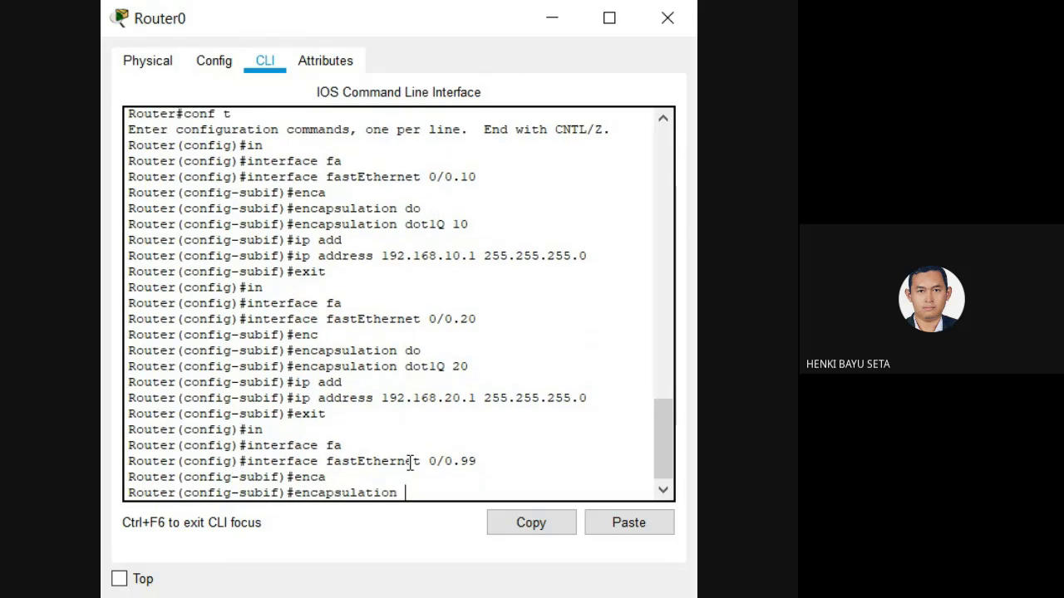
{"action": "type", "text": "do"}
{"action": "key", "text": "Tab"}
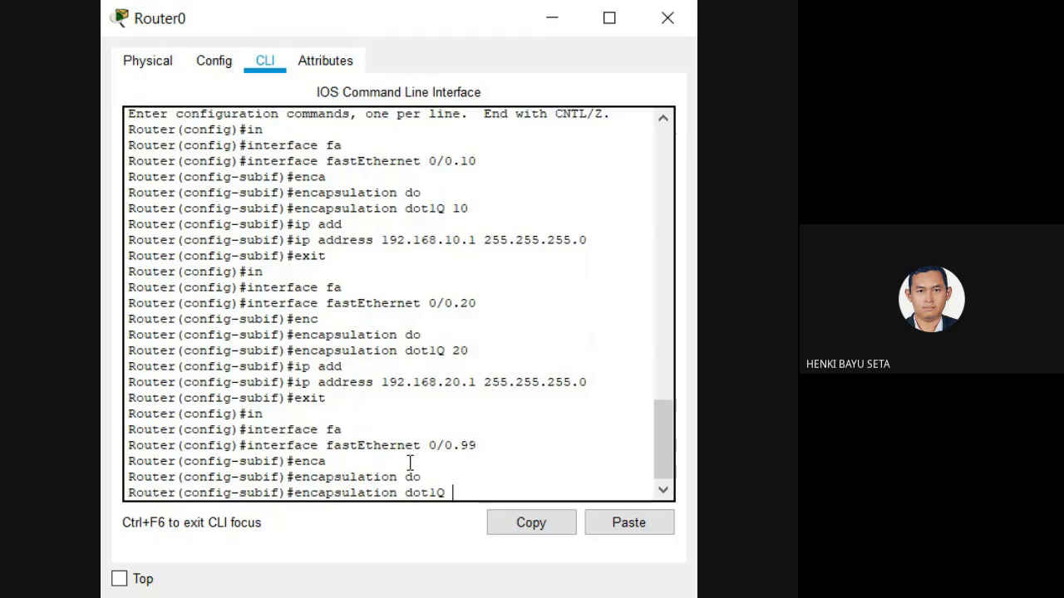
{"action": "type", "text": "99 native"}
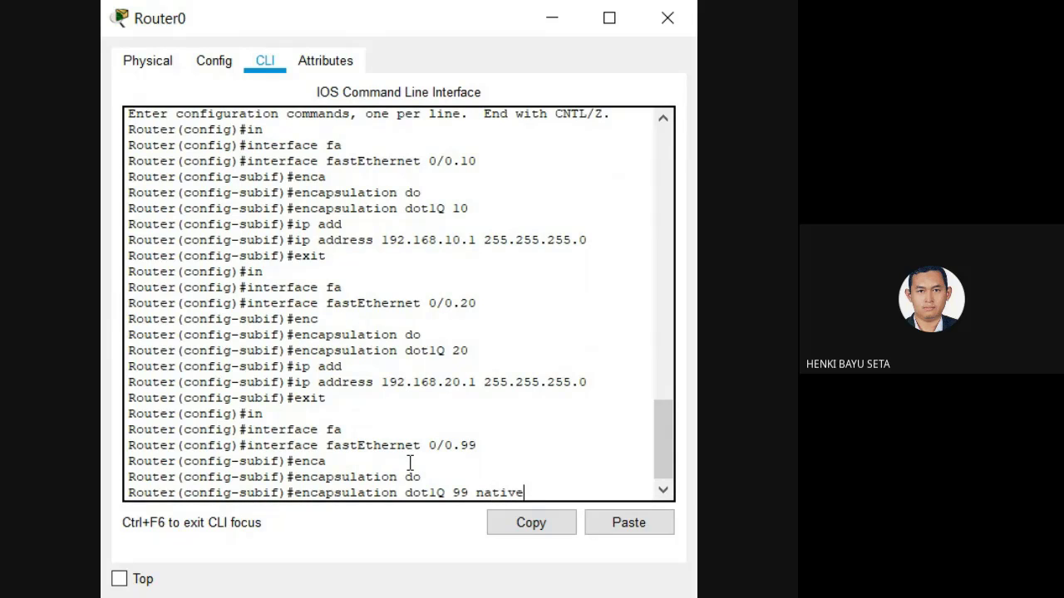
{"action": "key", "text": "Return"}
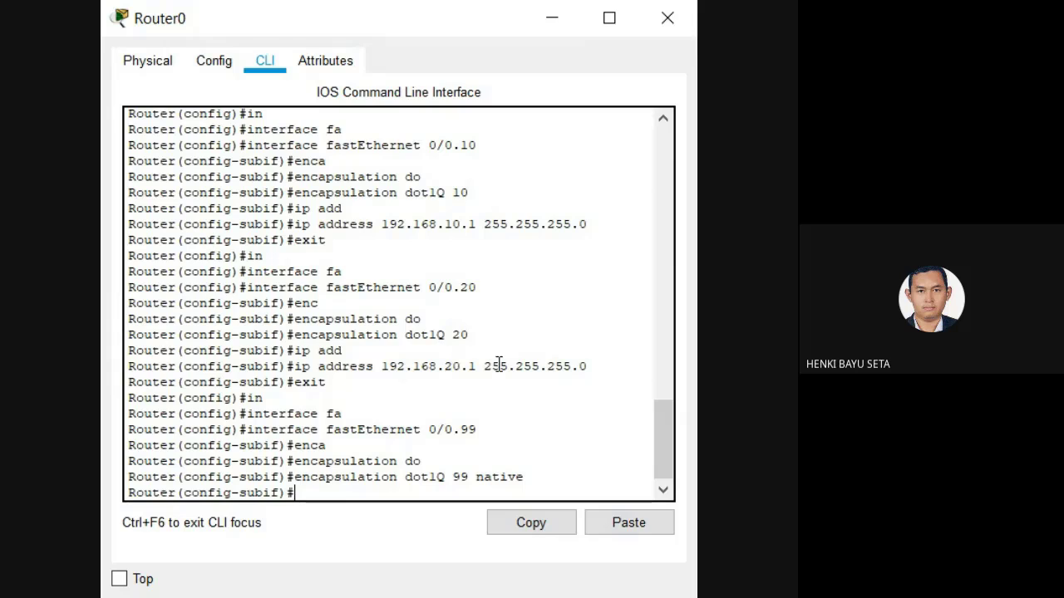
{"action": "type", "text": "exit"}
{"action": "key", "text": "Return"}
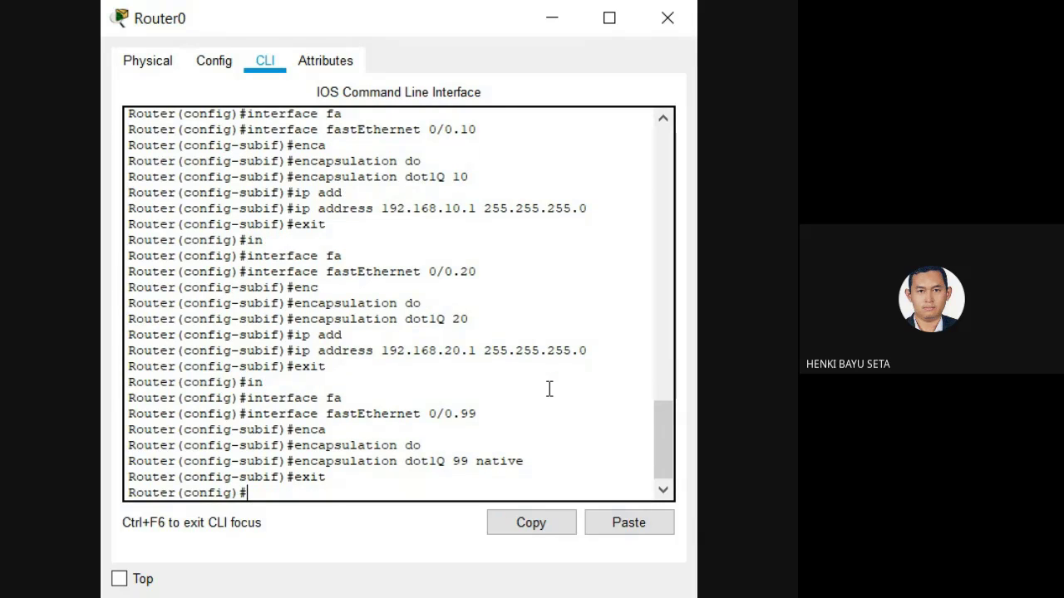
Enable the physical interface fastEthernet 0/0 with no shutdown, and exit to global configuration mode.
{"action": "type", "text": "in"}
{"action": "key", "text": "Tab"}
{"action": "type", "text": "fa"}
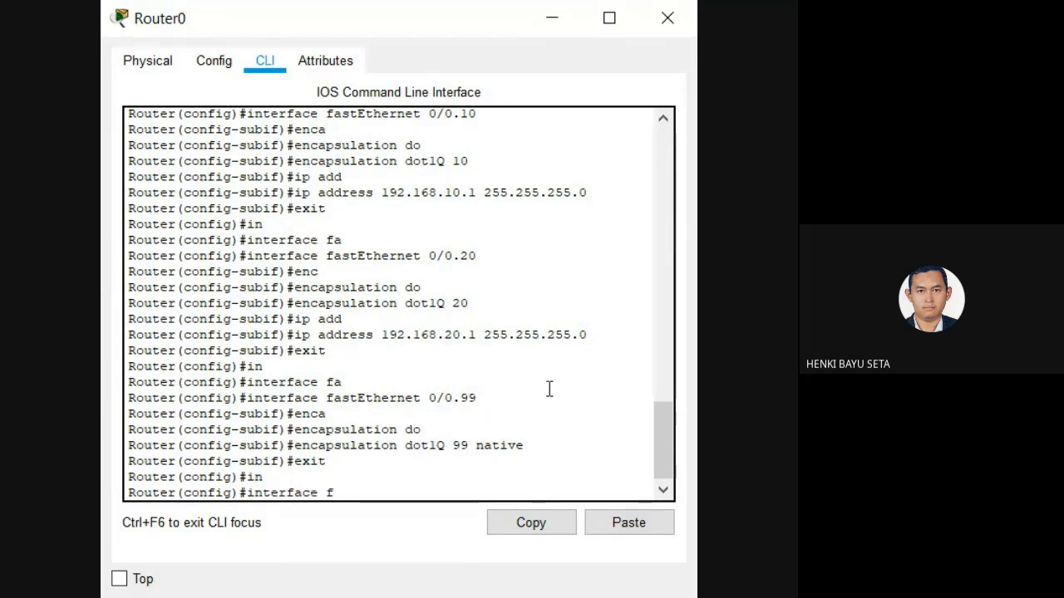
{"action": "key", "text": "Tab"}
{"action": "type", "text": "0/0"}
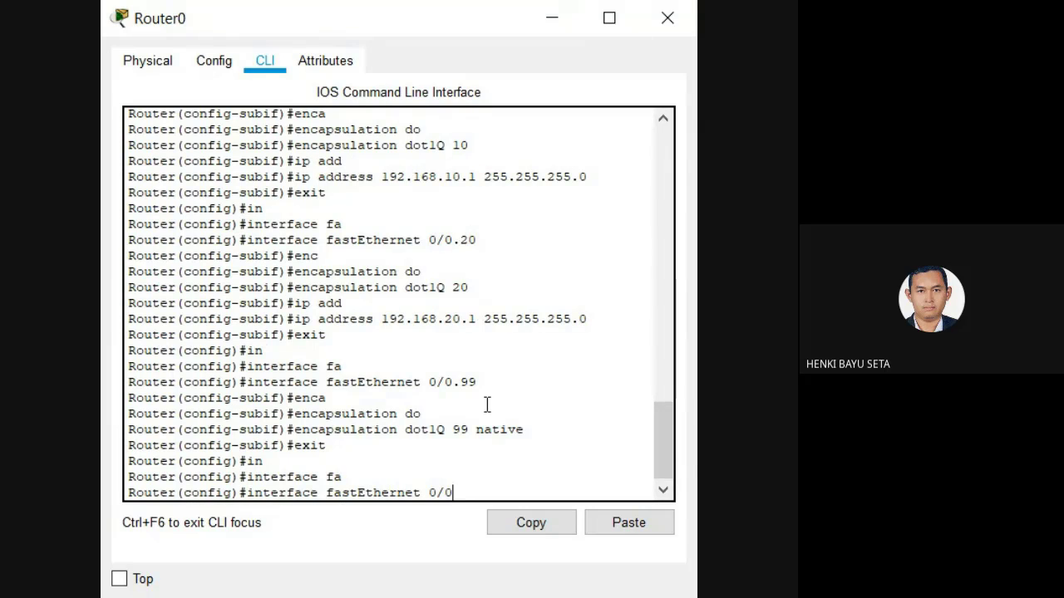
{"action": "key", "text": "Return"}
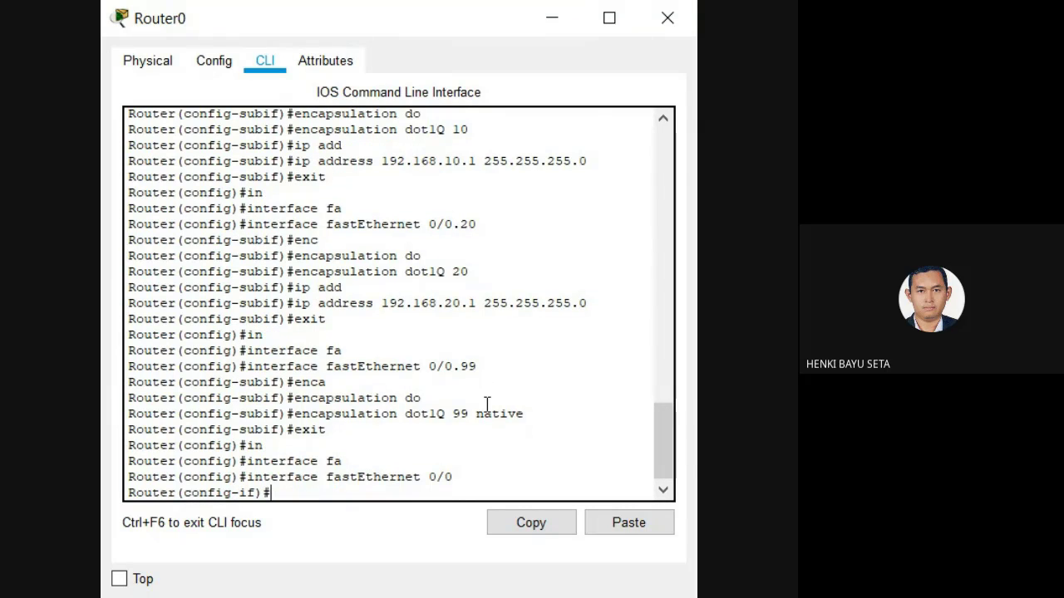
{"action": "type", "text": "no sh"}
{"action": "key", "text": "Tab"}
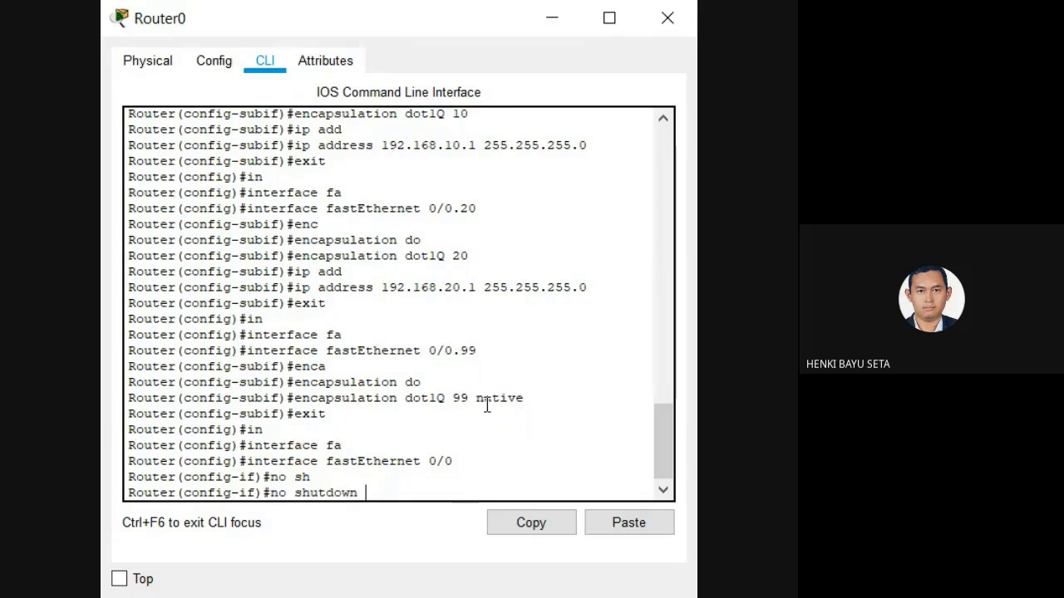
{"action": "key", "text": "Return"}
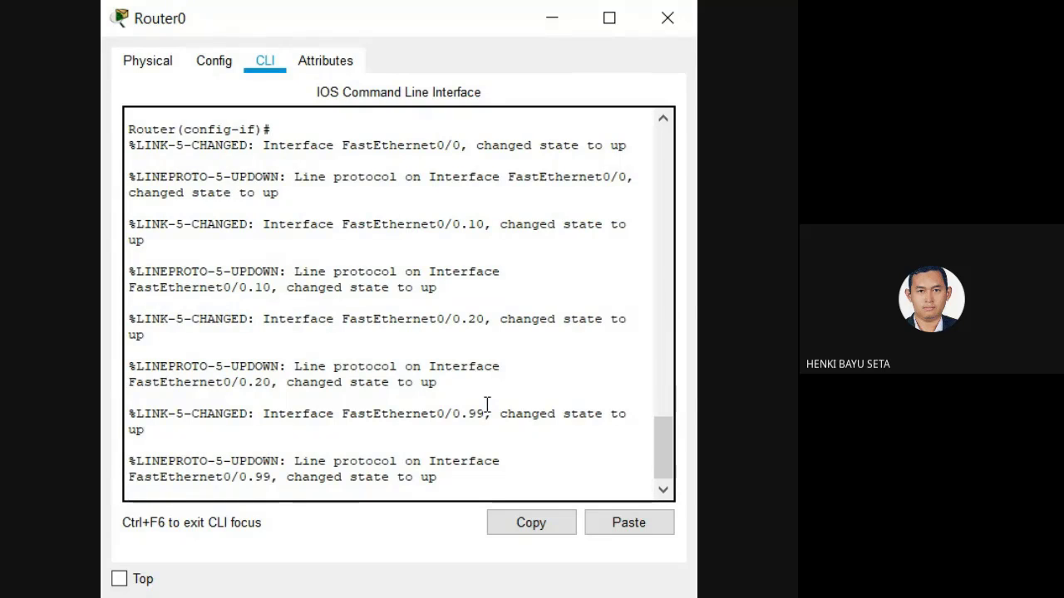
{"action": "key", "text": "Return"}
{"action": "type", "text": "exit"}
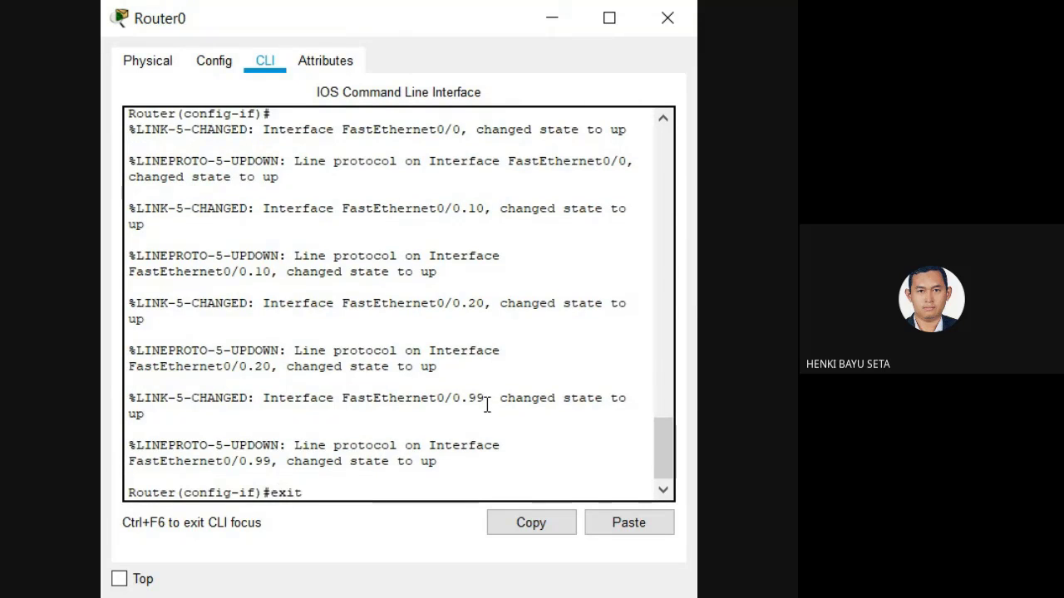
{"action": "key", "text": "Return"}
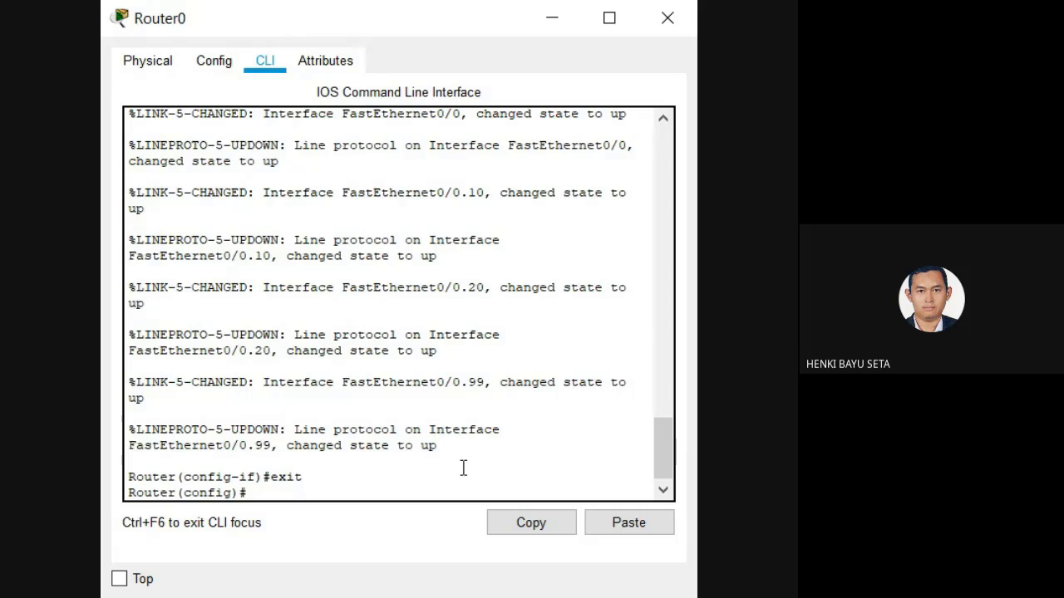
Exclude the address 192.168.10.1 from the router's DHCP assignments.
{"action": "type", "text": "p dh"}
{"action": "key", "text": "Tab"}
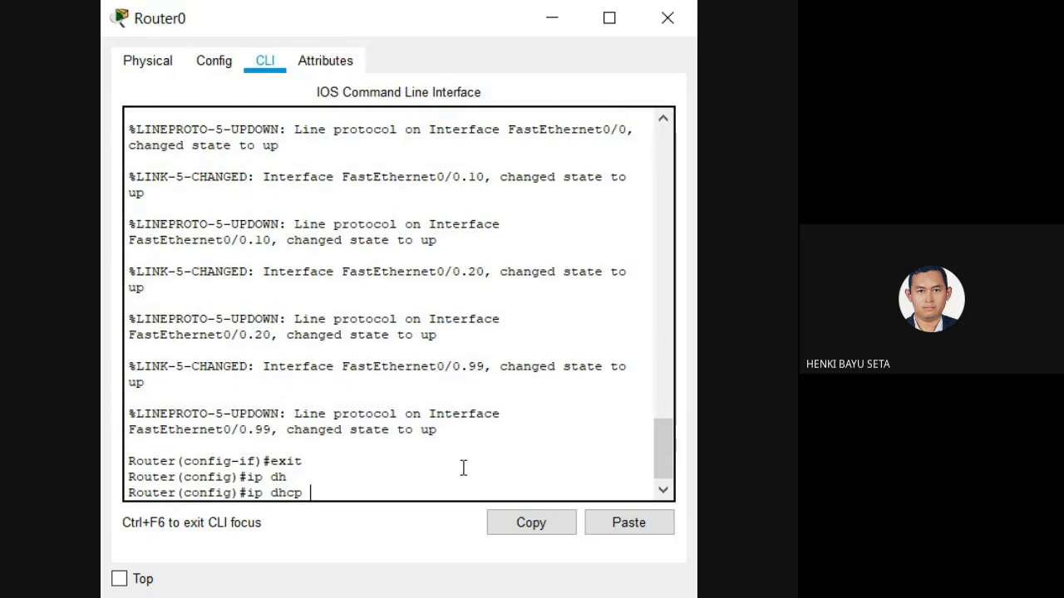
{"action": "type", "text": "ex"}
{"action": "key", "text": "Tab"}
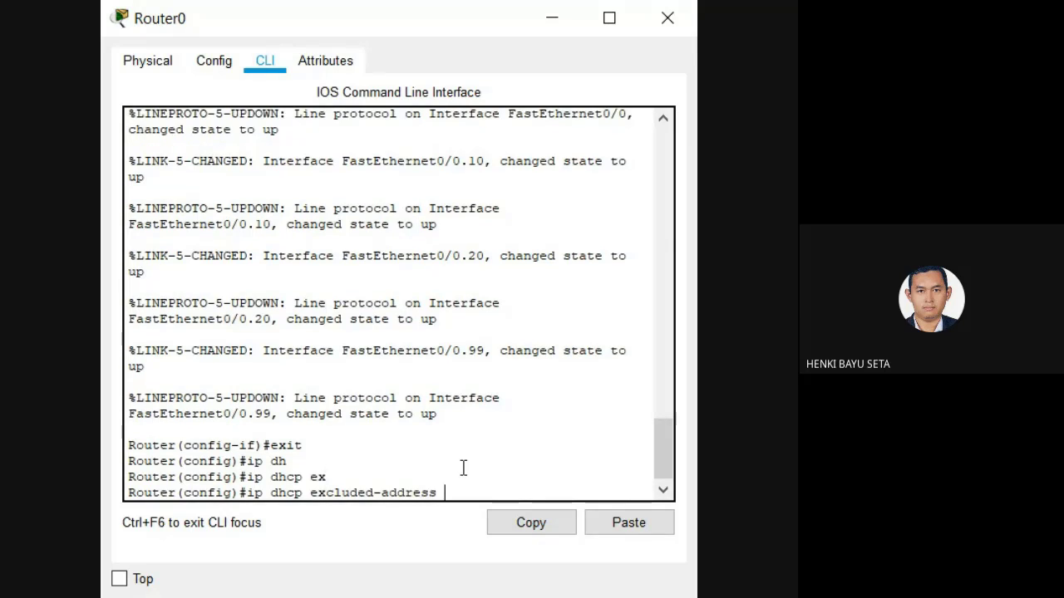
{"action": "type", "text": "192.168"}
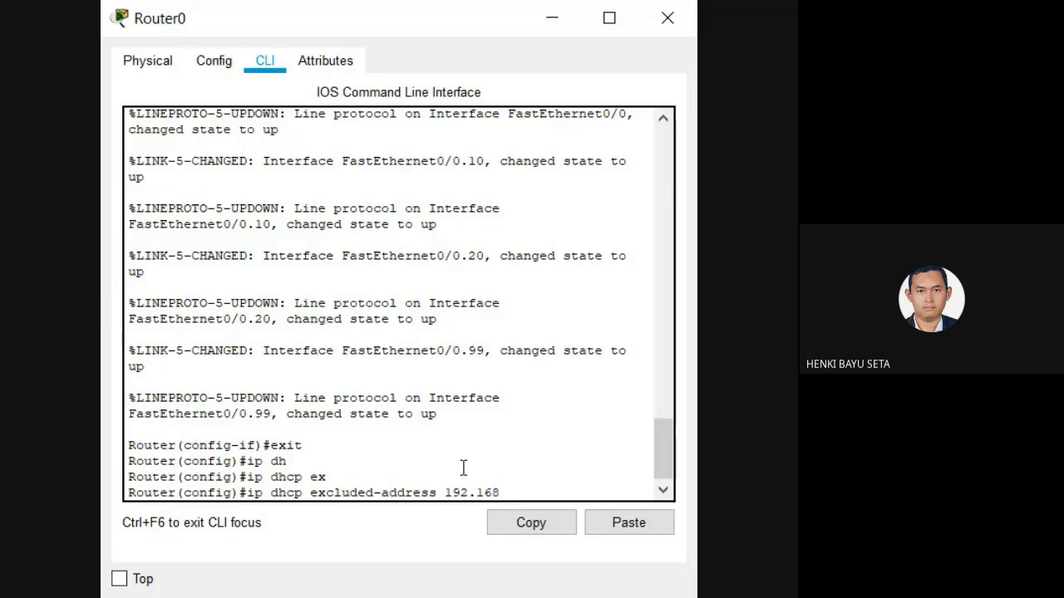
{"action": "type", "text": ".10.1"}
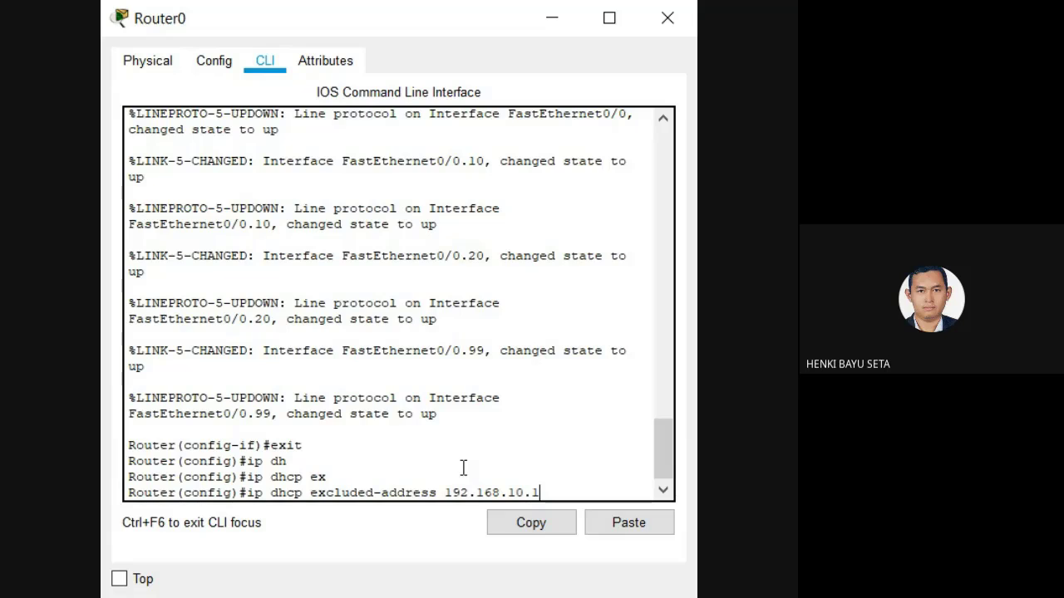
{"action": "key", "text": "Return"}
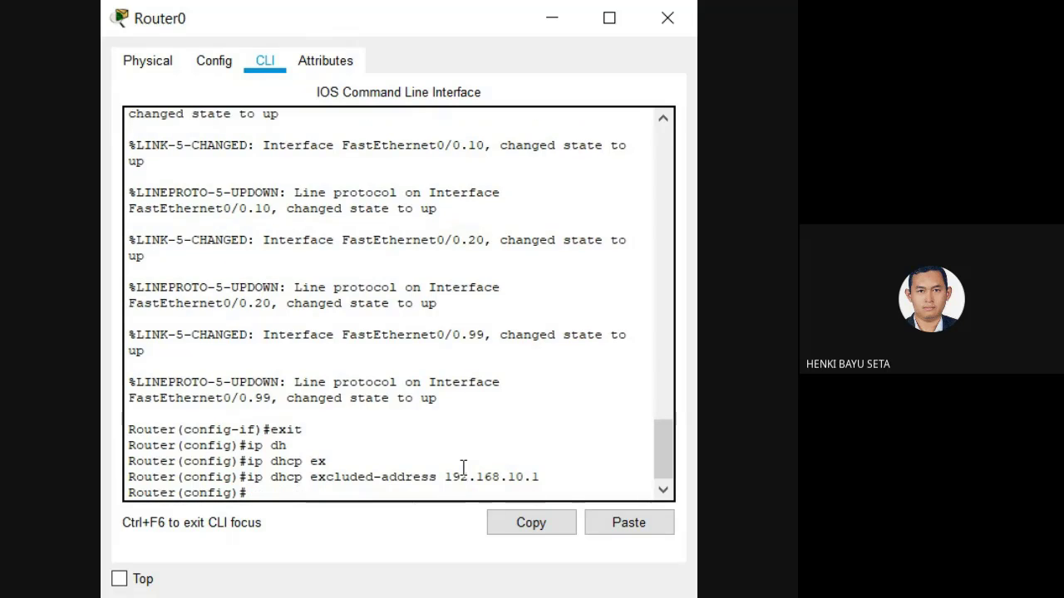
Exclude the address 192.168.20.1 from DHCP by reusing the previous exclusion command.
{"action": "key", "text": "Up"}
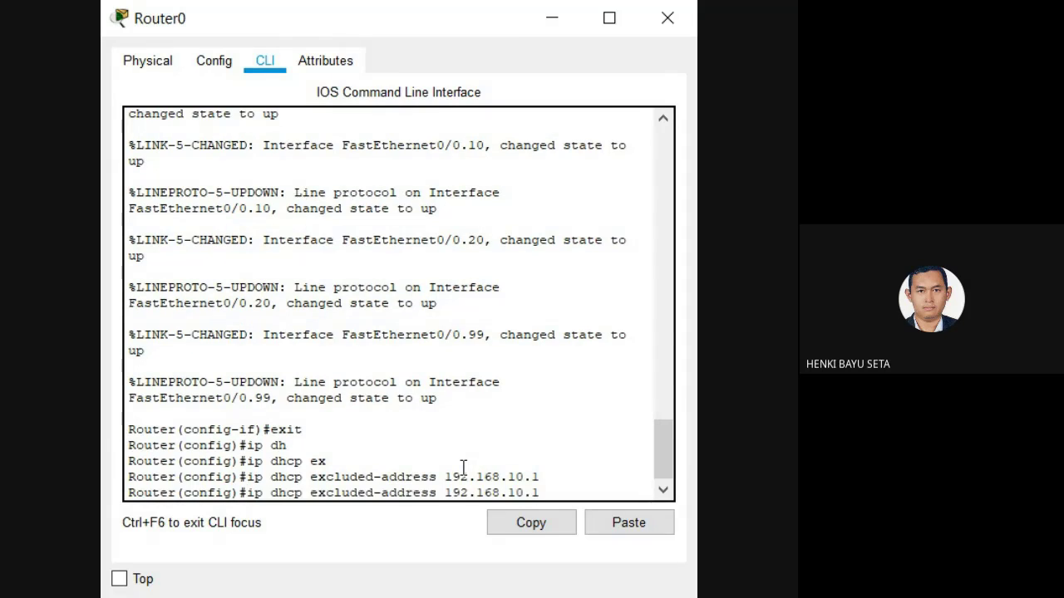
{"action": "key", "text": "Left"}
{"action": "key", "text": "Left"}
{"action": "key", "text": "BackSpace"}
{"action": "key", "text": "BackSpace"}
{"action": "type", "text": "20"}
{"action": "scroll", "coordinate": [474, 432], "scroll_direction": "up", "scroll_amount": 7}
{"action": "scroll", "coordinate": [478, 426], "scroll_direction": "up", "scroll_amount": 5}
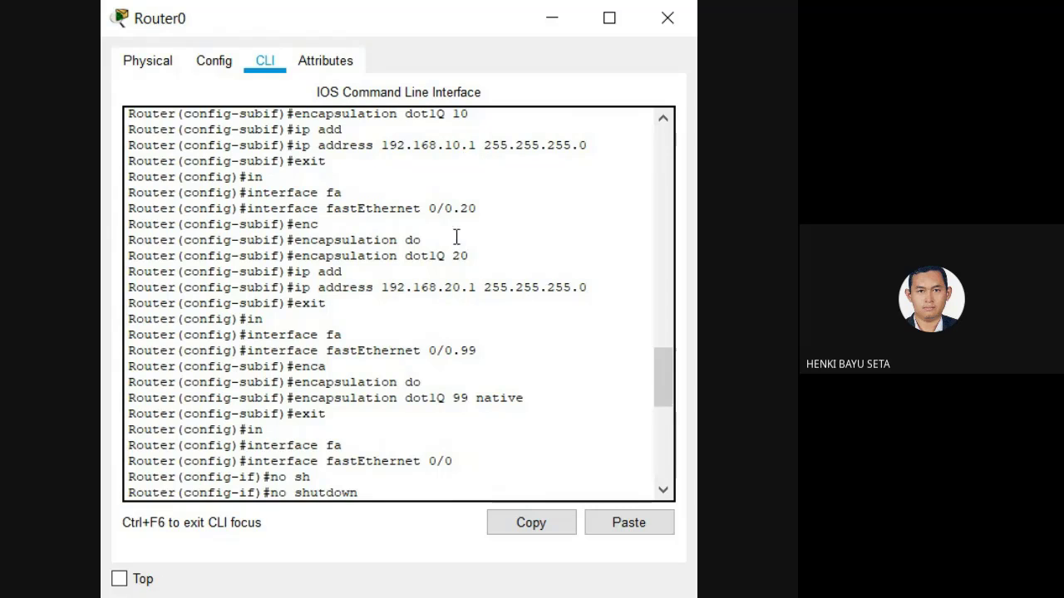
{"action": "scroll", "coordinate": [475, 320], "scroll_direction": "down", "scroll_amount": 8}
{"action": "scroll", "coordinate": [473, 328], "scroll_direction": "down", "scroll_amount": 3}
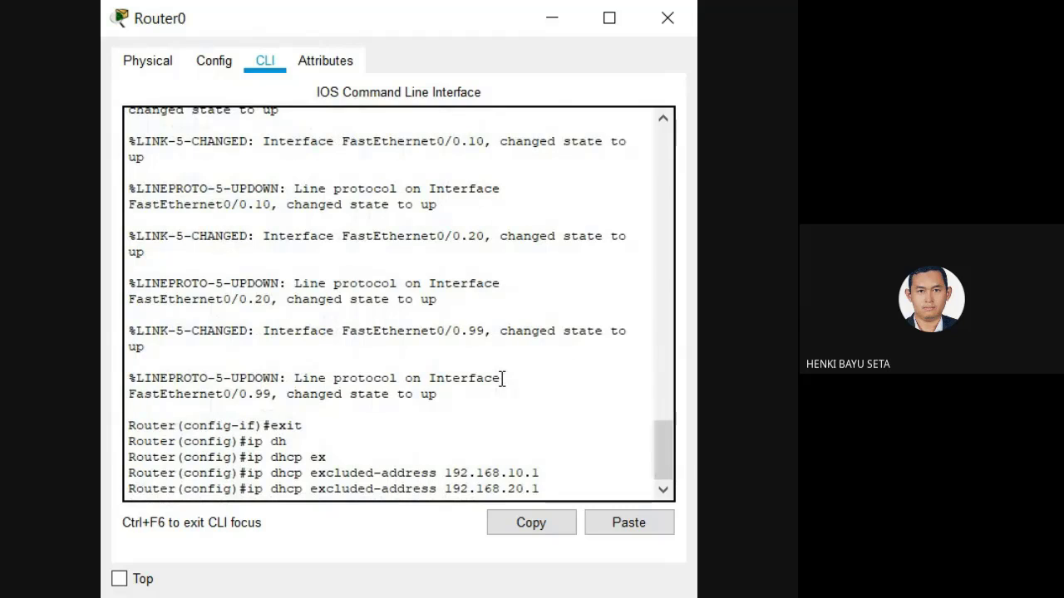
{"action": "scroll", "coordinate": [502, 379], "scroll_direction": "down", "scroll_amount": 1}
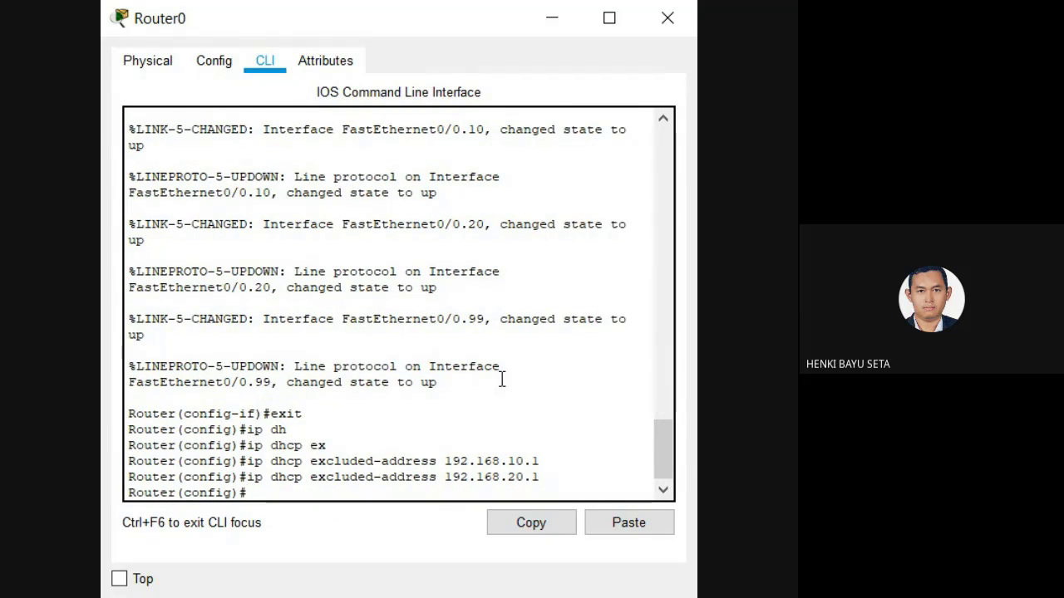
Create a DHCP pool named Data on the router.
{"action": "type", "text": "ip dh"}
{"action": "key", "text": "Tab"}
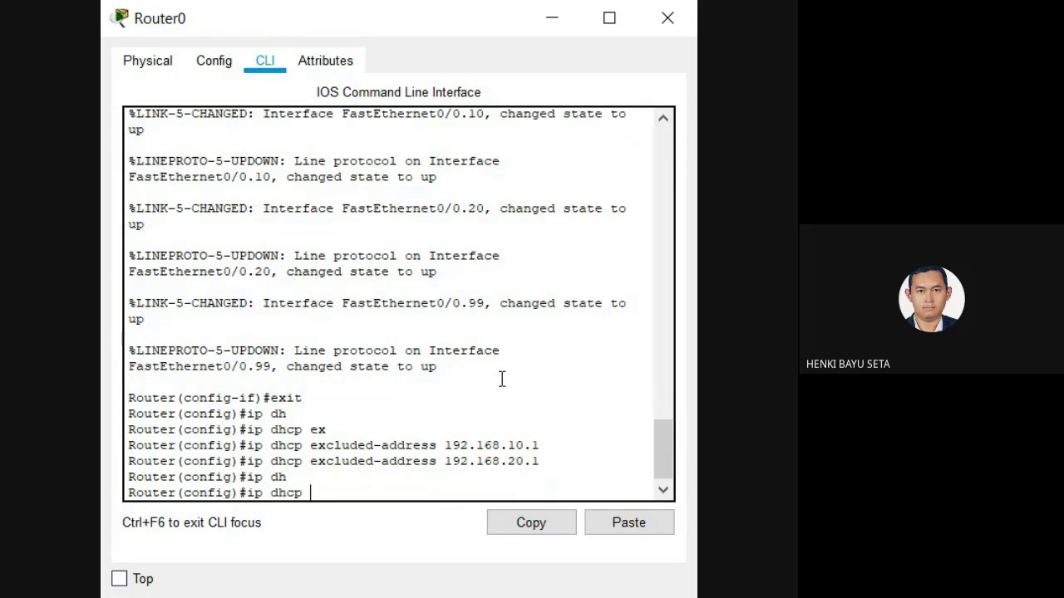
{"action": "type", "text": "poo"}
{"action": "key", "text": "Tab"}
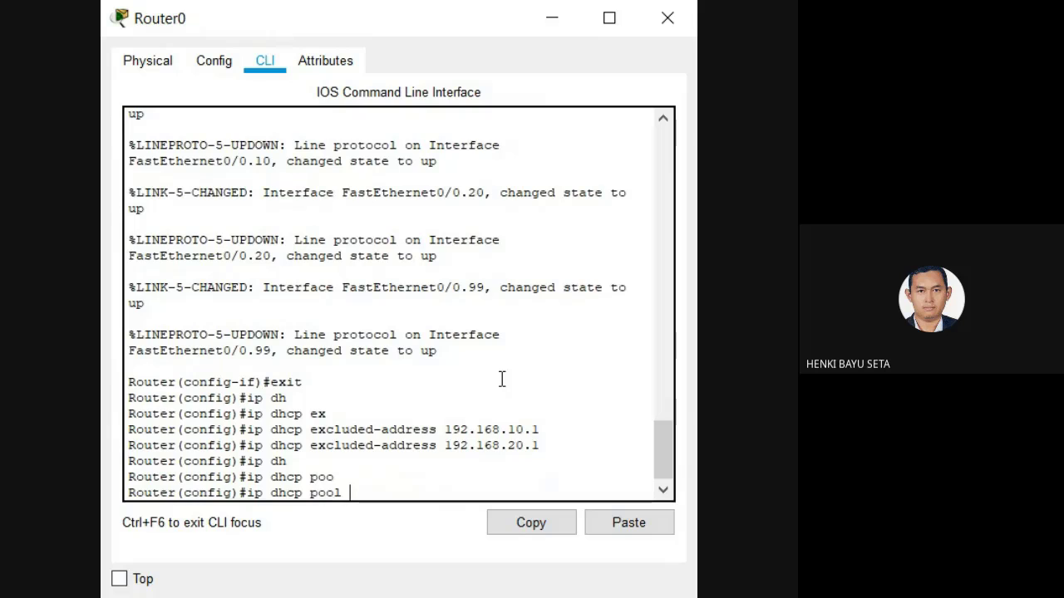
{"action": "type", "text": "Data"}
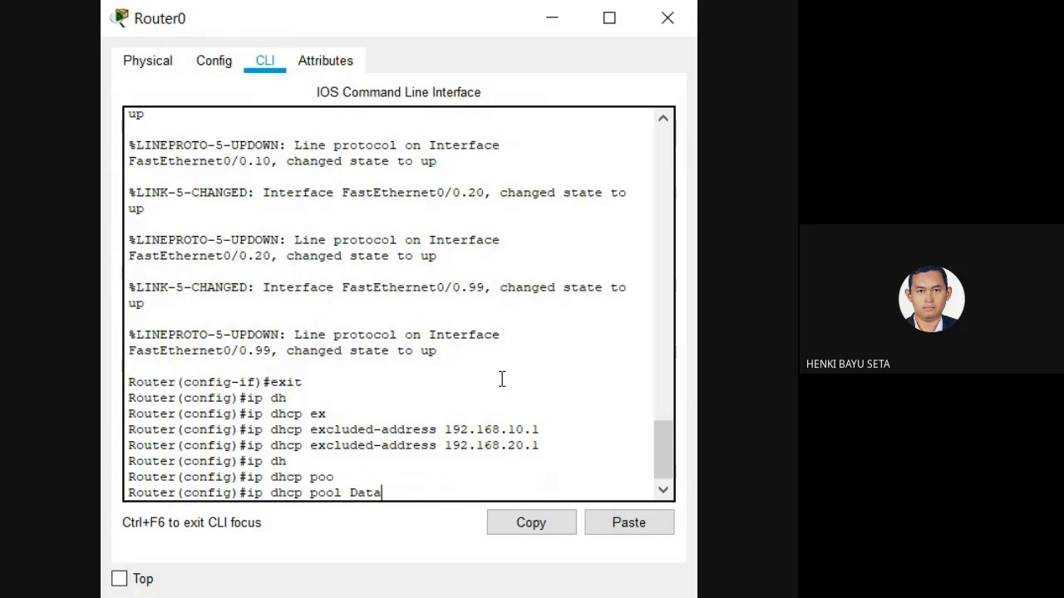
{"action": "key", "text": "Return"}
Set the Data pool's network to 192.168.10.0 with mask 255.255.255.0.
{"action": "type", "text": "net"}
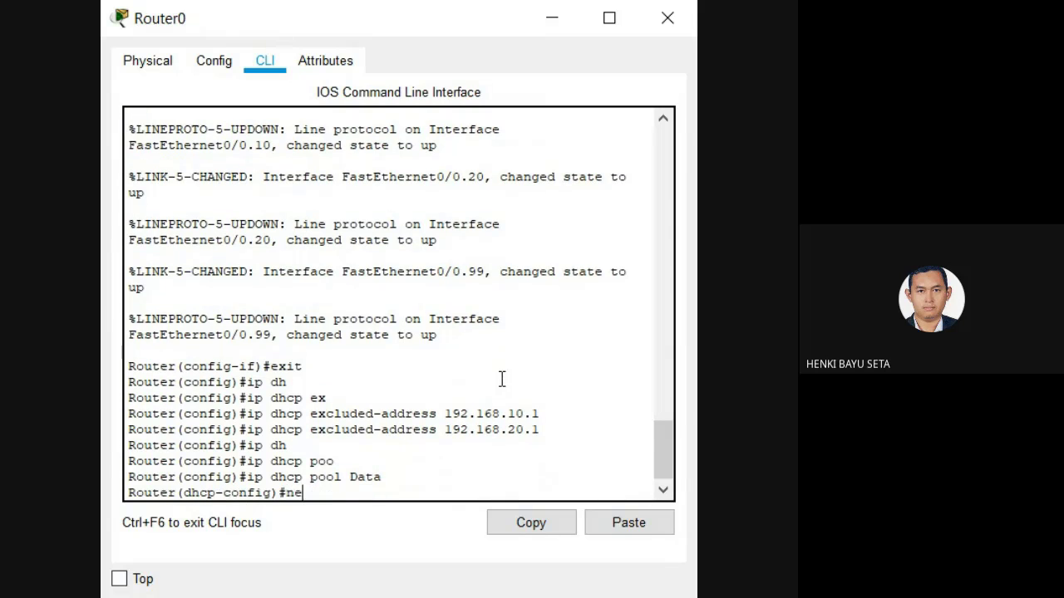
{"action": "key", "text": "Tab"}
{"action": "type", "text": "192"}
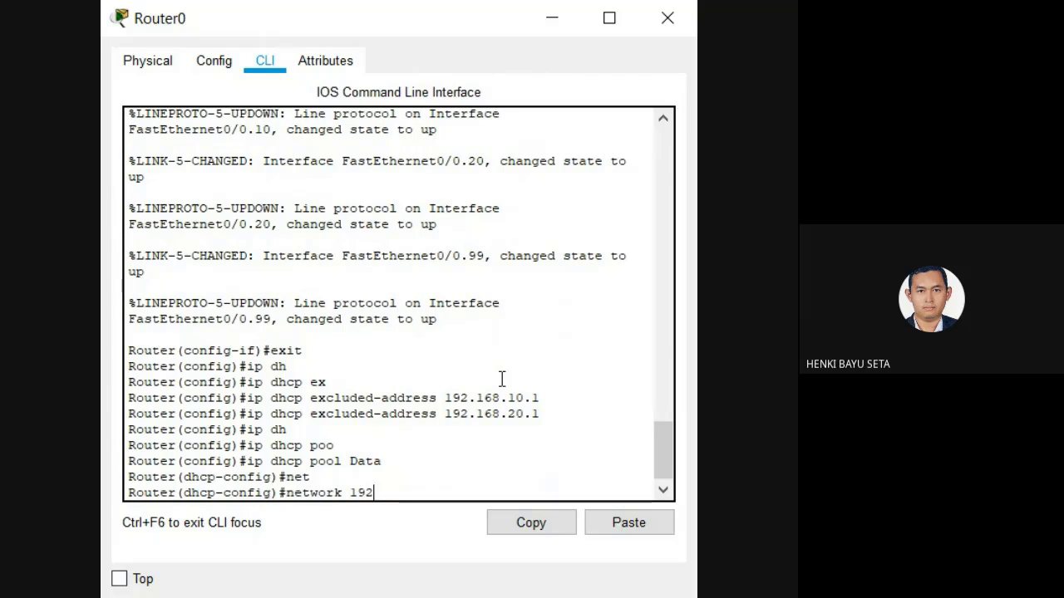
{"action": "type", "text": ".168.10.0"}
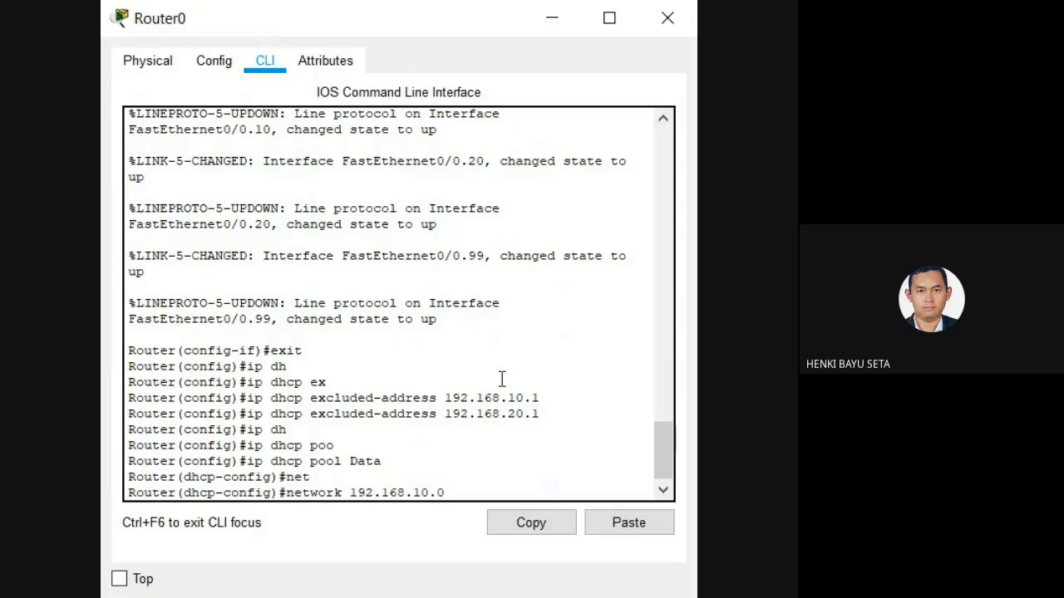
{"action": "type", "text": " 255.255.255.0"}
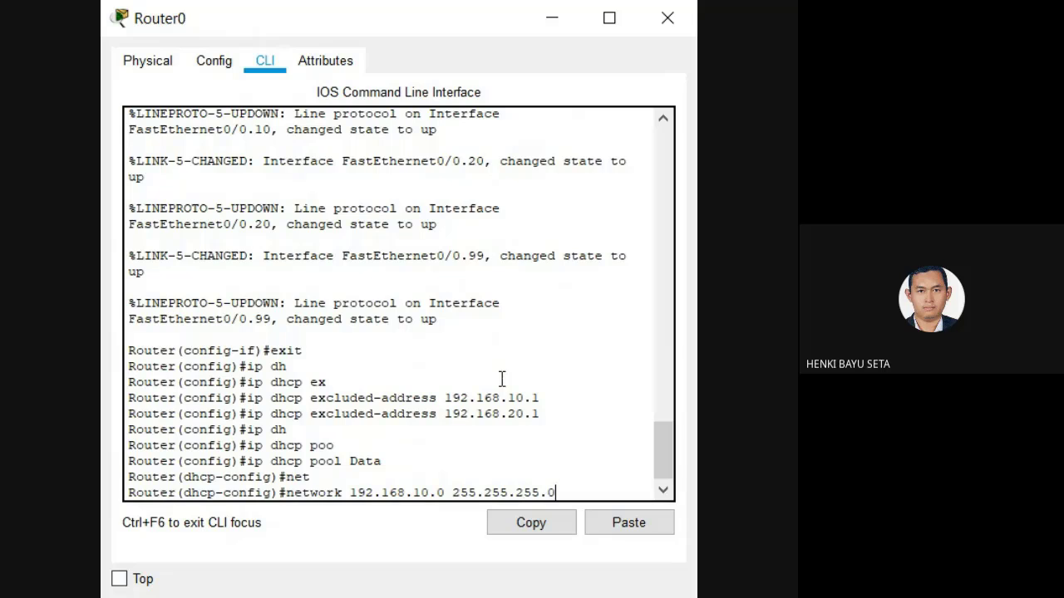
{"action": "key", "text": "Return"}
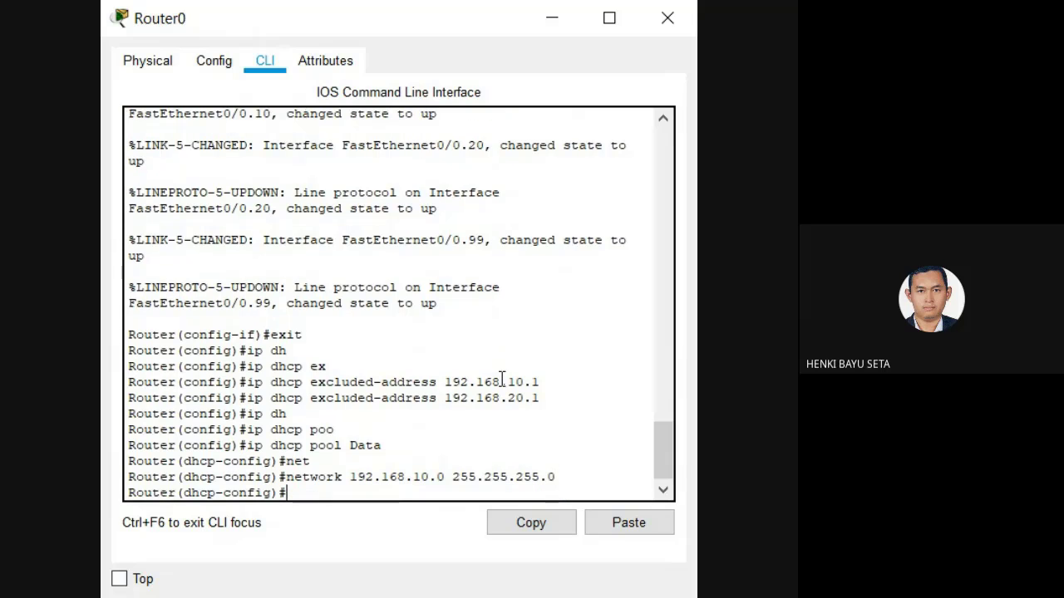
Set the Data pool's default router to 192.168.10.1 and leave the pool's configuration.
{"action": "type", "text": "defa"}
{"action": "key", "text": "Tab"}
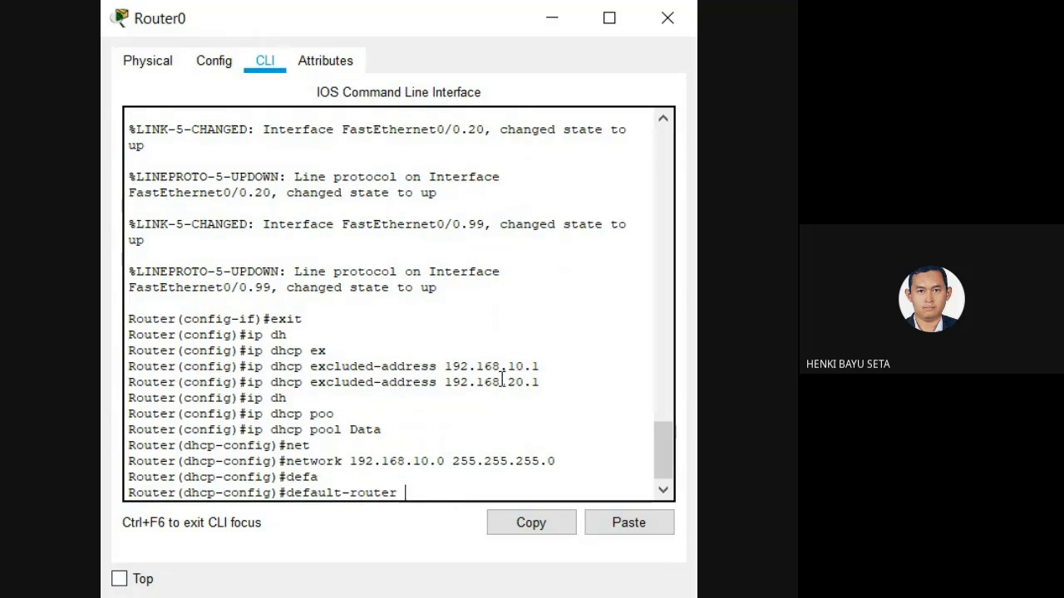
{"action": "type", "text": "192.168.10.1"}
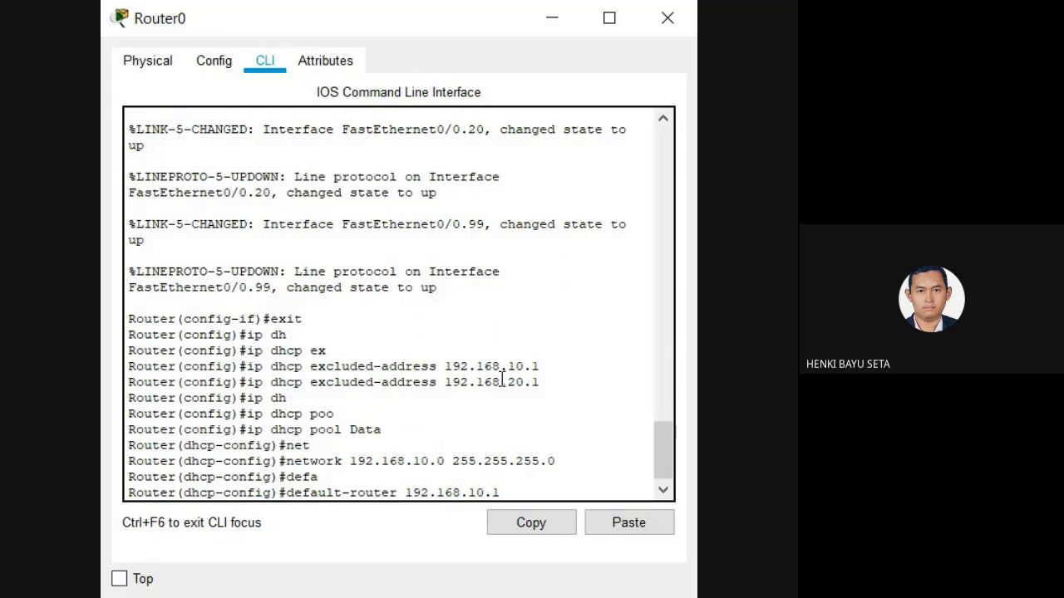
{"action": "key", "text": "Return"}
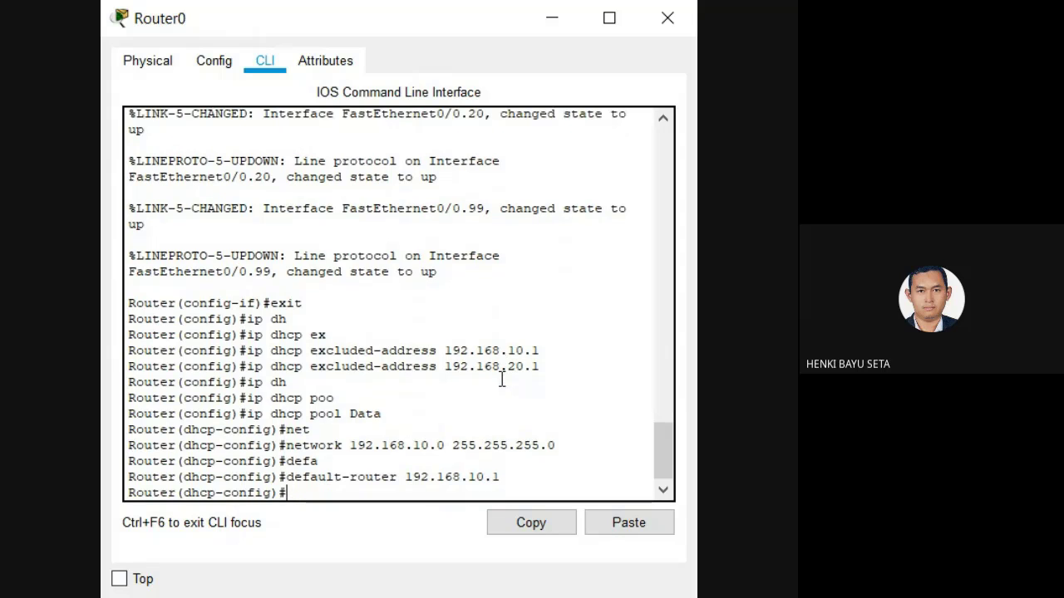
{"action": "type", "text": "exit"}
{"action": "key", "text": "Return"}
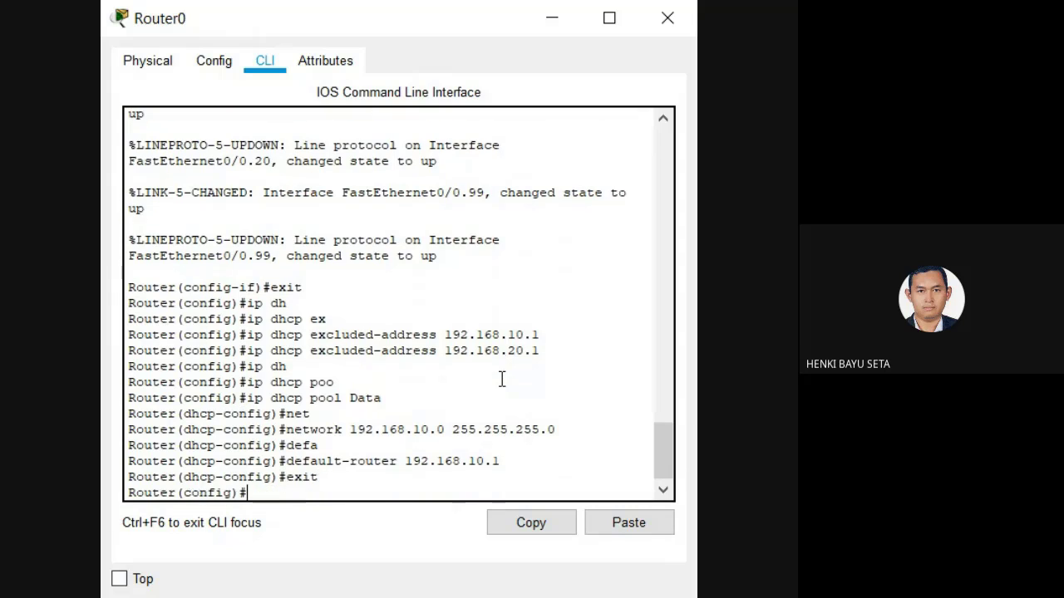
Create a second DHCP pool named Voice on the router.
{"action": "type", "text": "ip"}
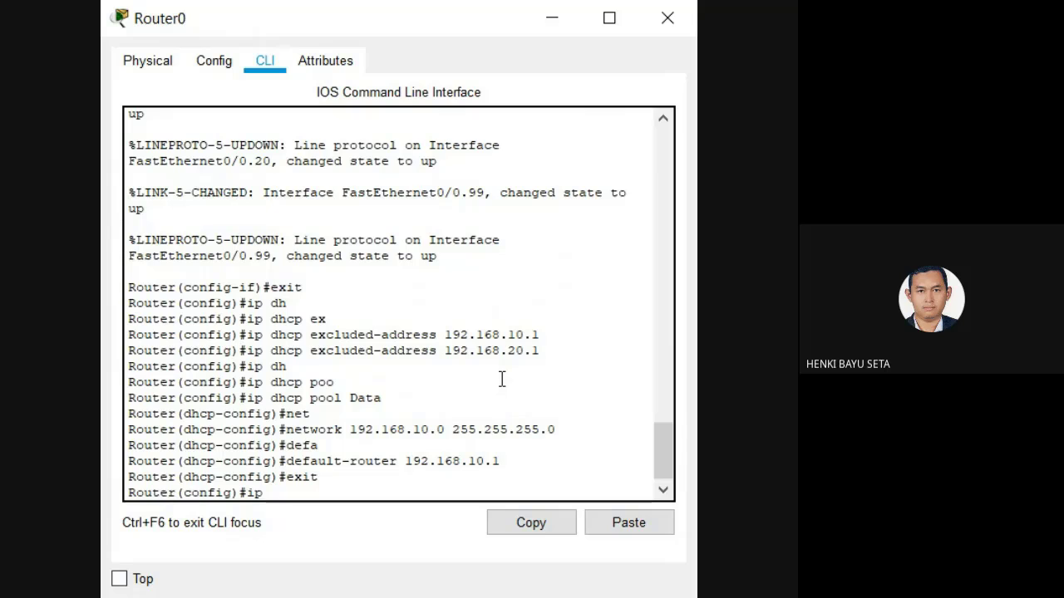
{"action": "type", "text": " dh"}
{"action": "key", "text": "Tab"}
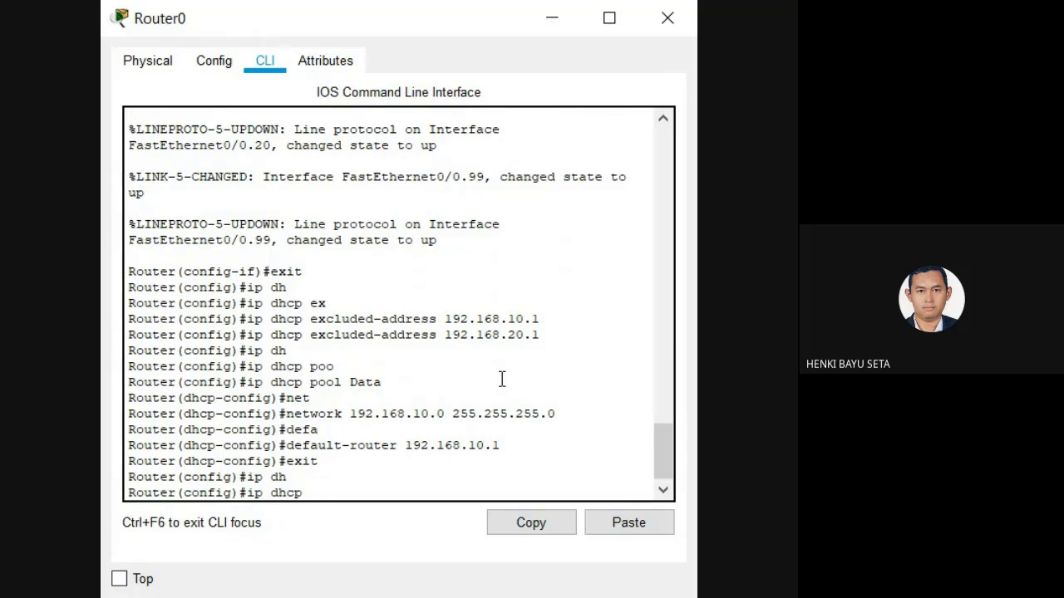
{"action": "type", "text": "poo"}
{"action": "key", "text": "Tab"}
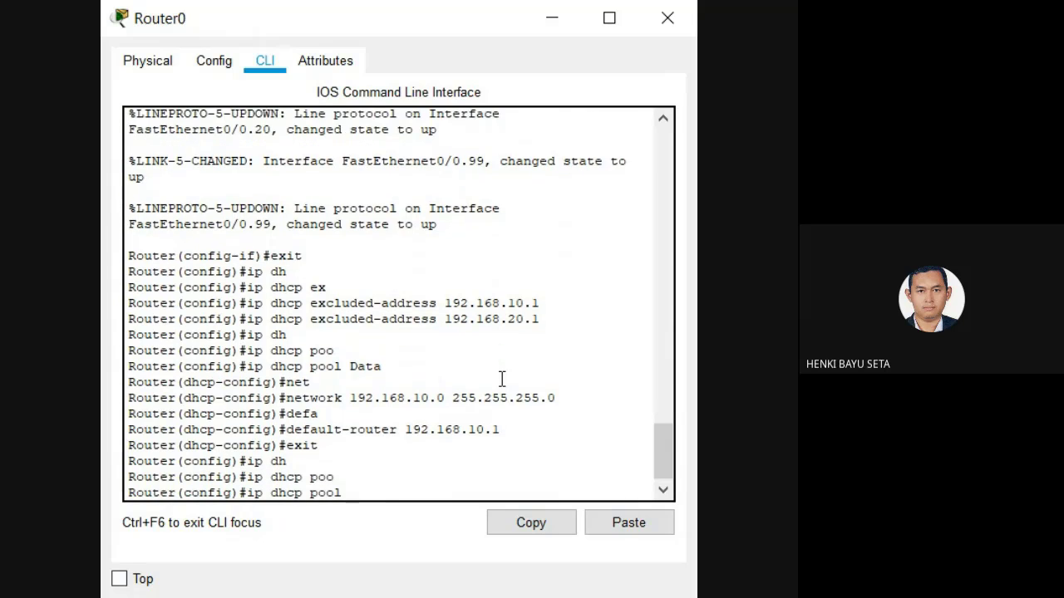
{"action": "type", "text": "Voice"}
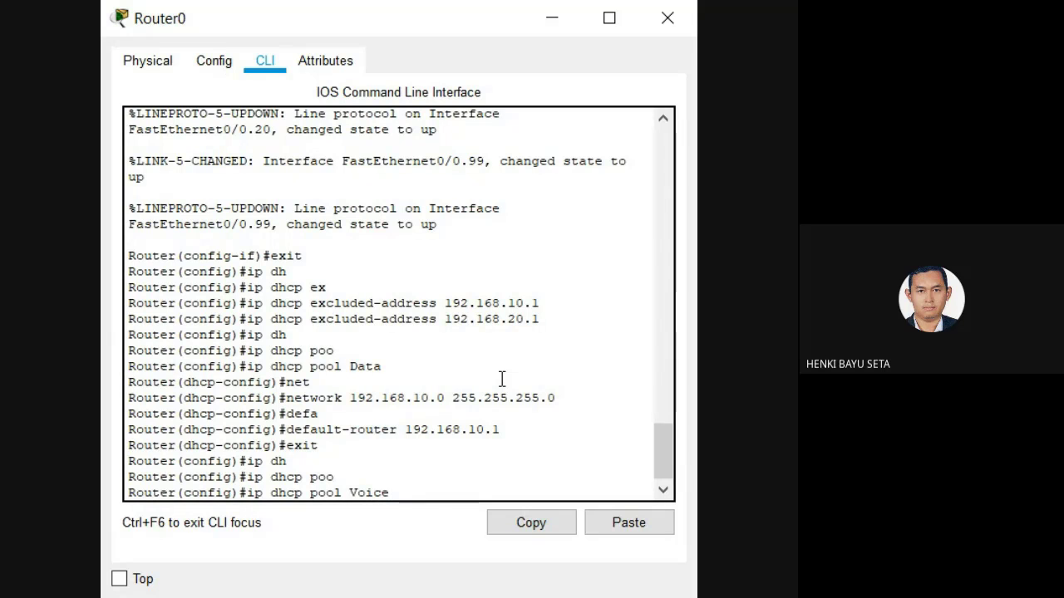
{"action": "key", "text": "Return"}
Set the Voice pool's network to 192.168.20.0 with mask 255.255.255.0.
{"action": "type", "text": "net"}
{"action": "key", "text": "Tab"}
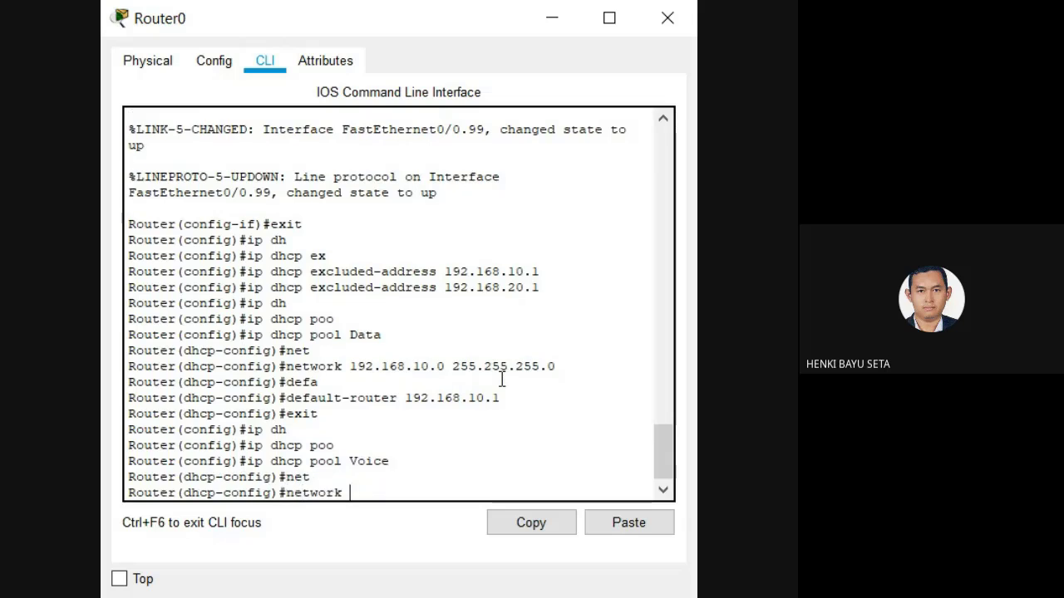
{"action": "type", "text": "192.168.20"}
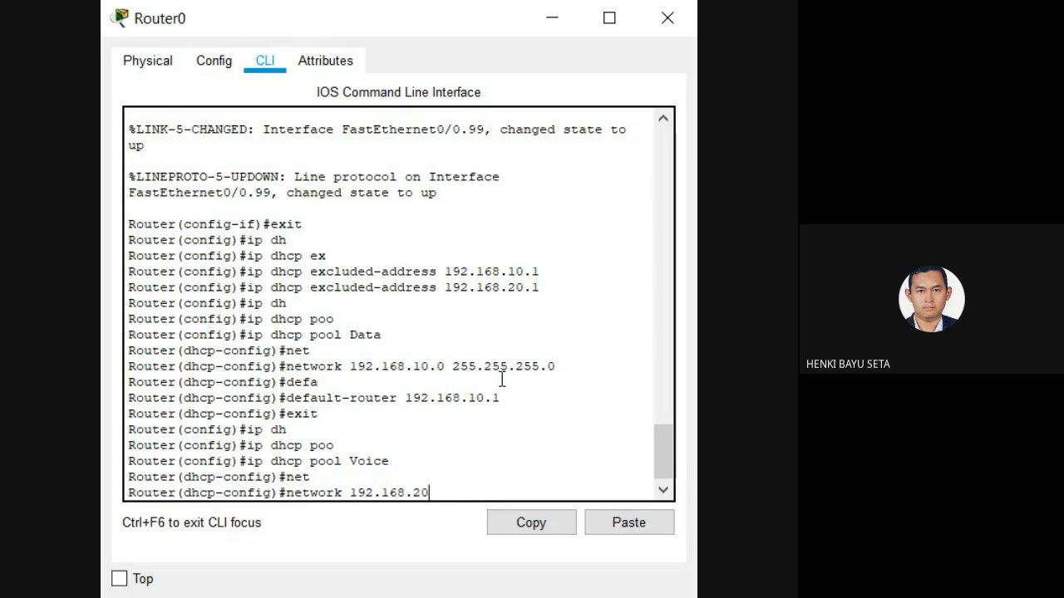
{"action": "type", "text": ".0"}
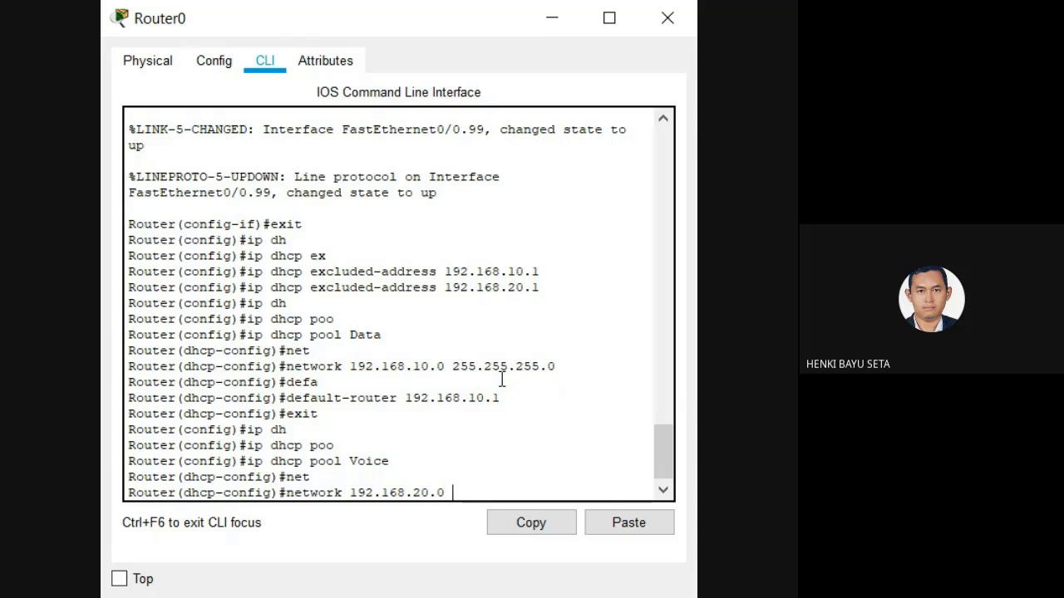
{"action": "type", "text": " 255.255.2"}
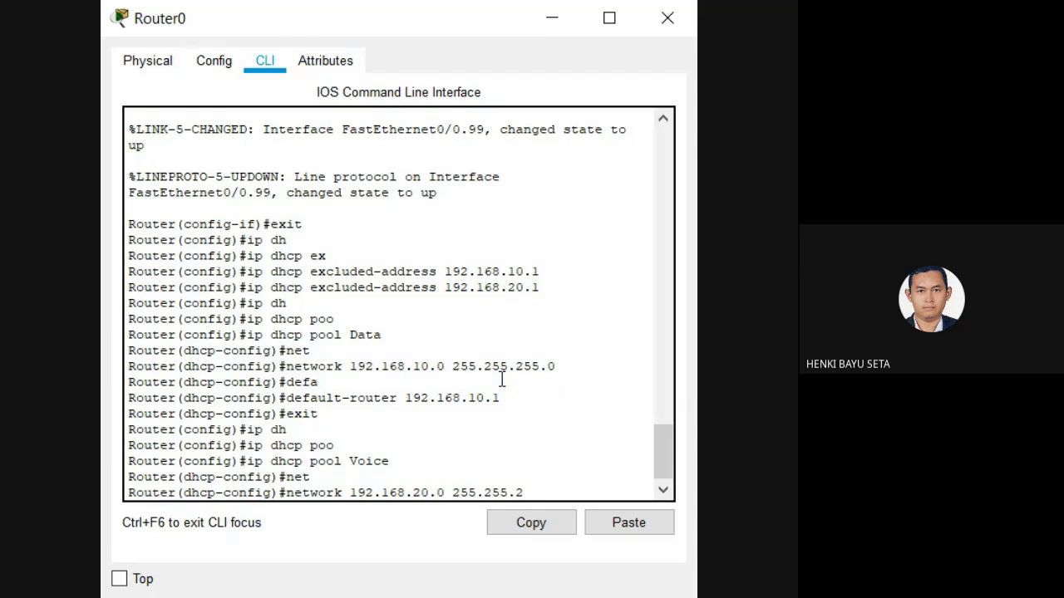
{"action": "type", "text": "55.0"}
{"action": "key", "text": "Return"}
Set the Voice pool's default router to 192.168.20.1.
{"action": "type", "text": "defa"}
{"action": "key", "text": "Tab"}
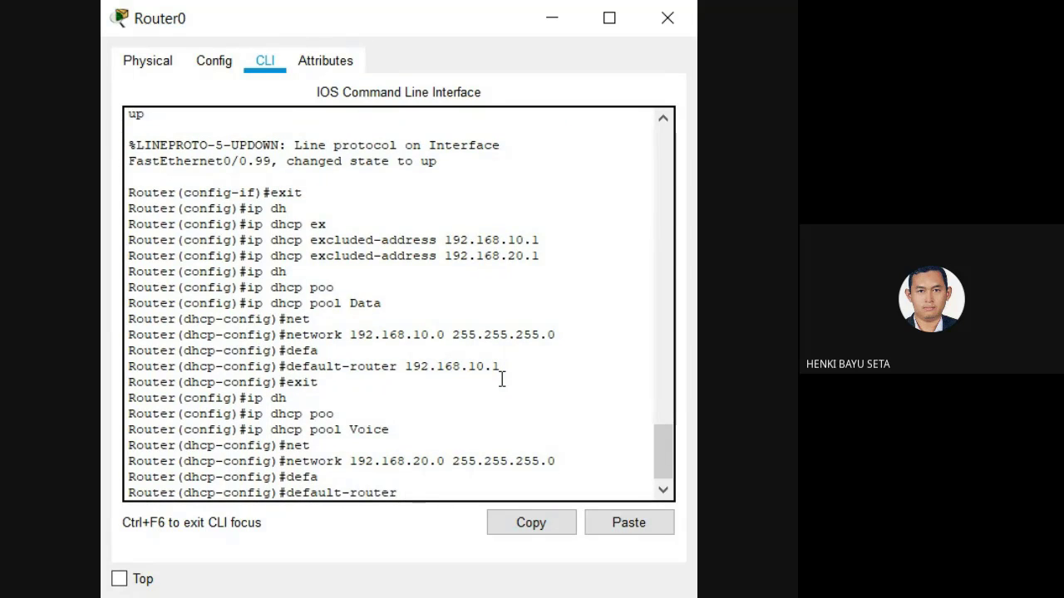
{"action": "type", "text": "192.168.20.1"}
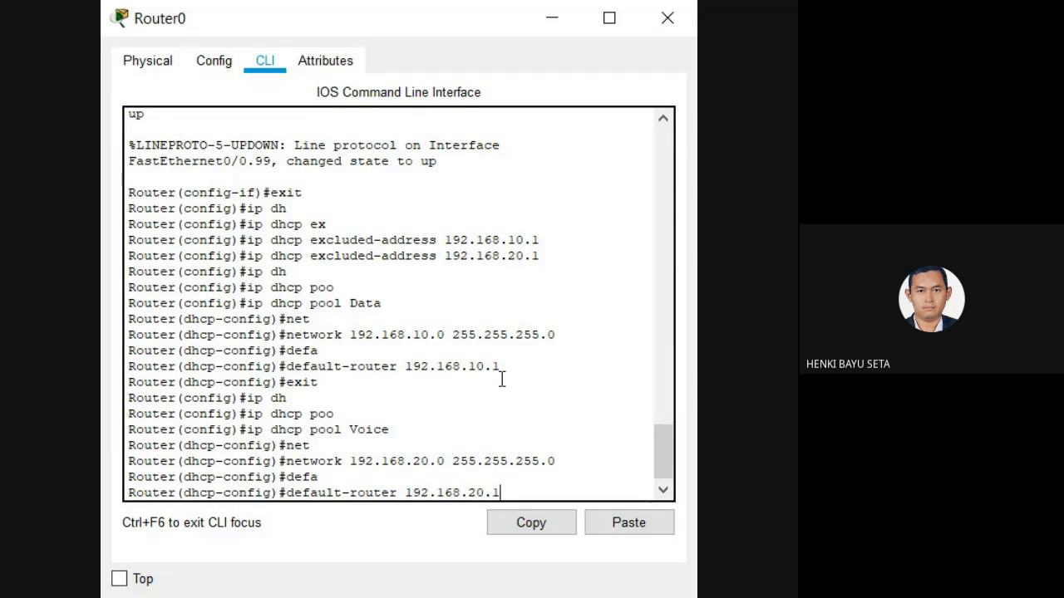
{"action": "key", "text": "Return"}
Check the allowed DHCP option codes, set option 150 to IP 192.168.20.1 for the Voice pool, and leave its configuration.
{"action": "type", "text": "op"}
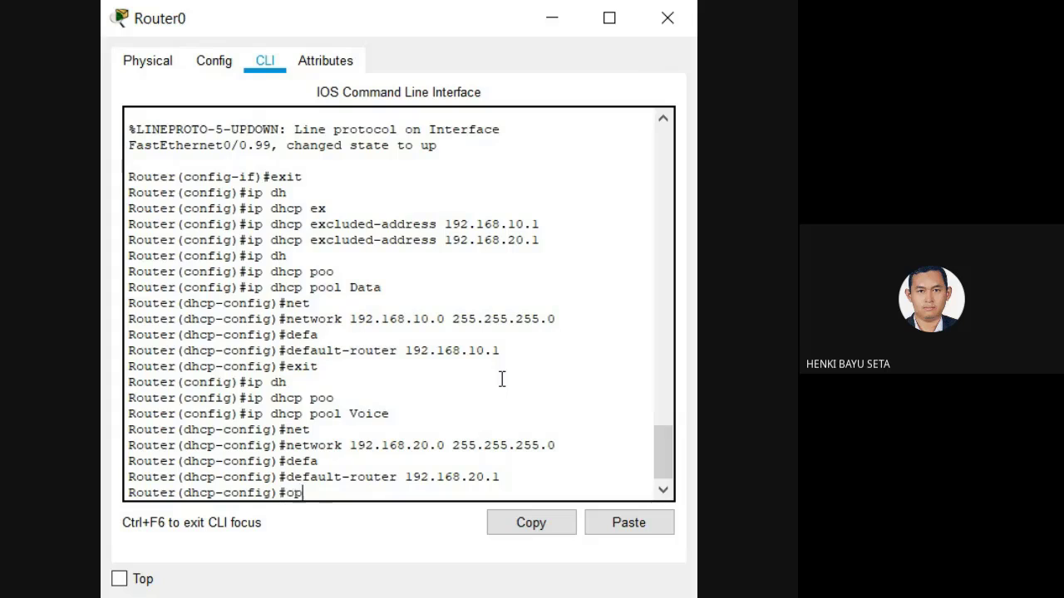
{"action": "key", "text": "Tab"}
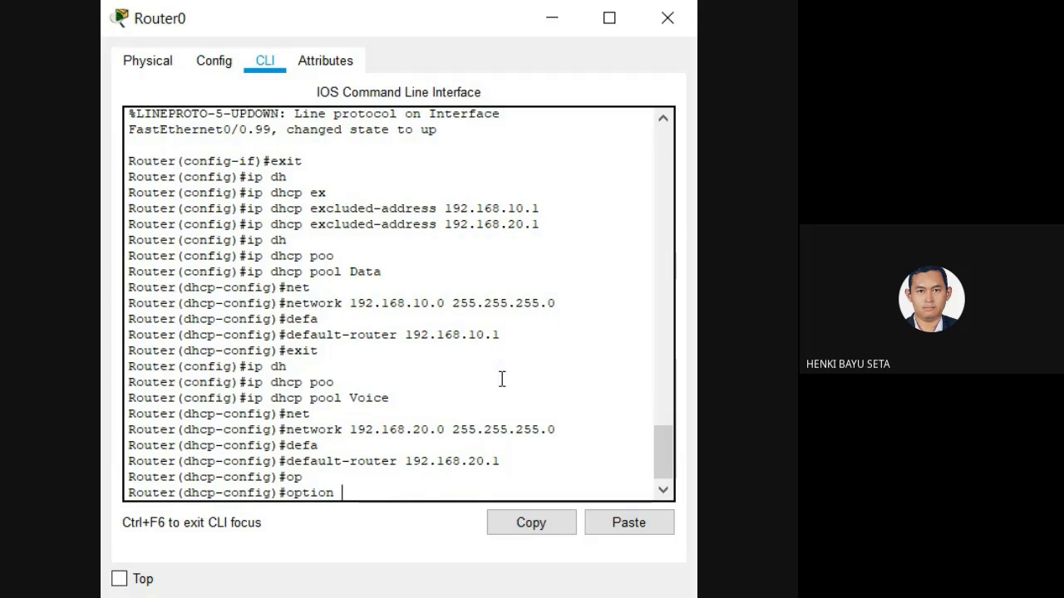
{"action": "type", "text": "150"}
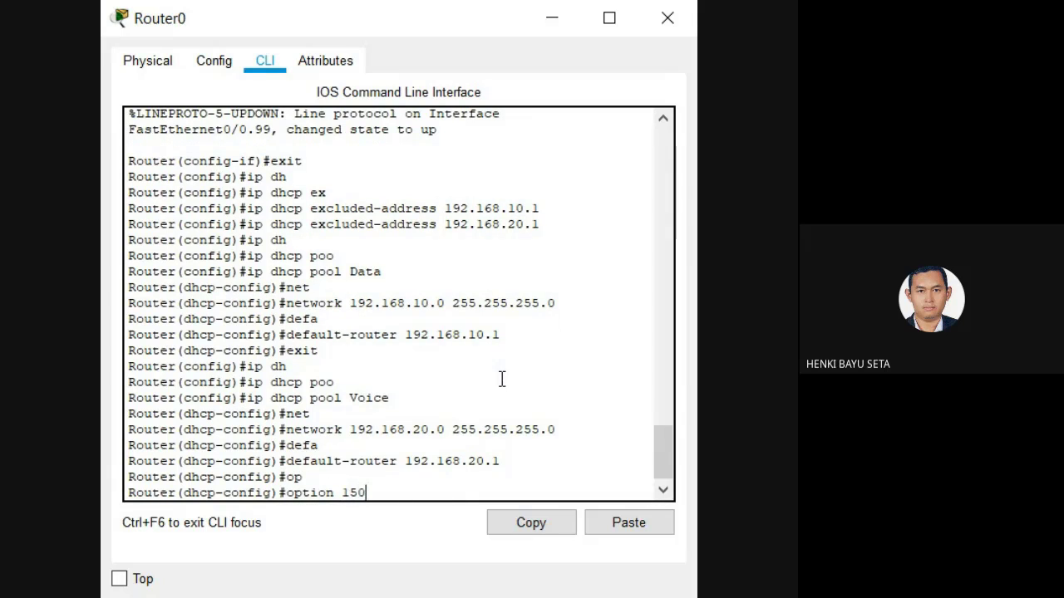
{"action": "key", "text": "BackSpace"}
{"action": "key", "text": "BackSpace"}
{"action": "key", "text": "BackSpace"}
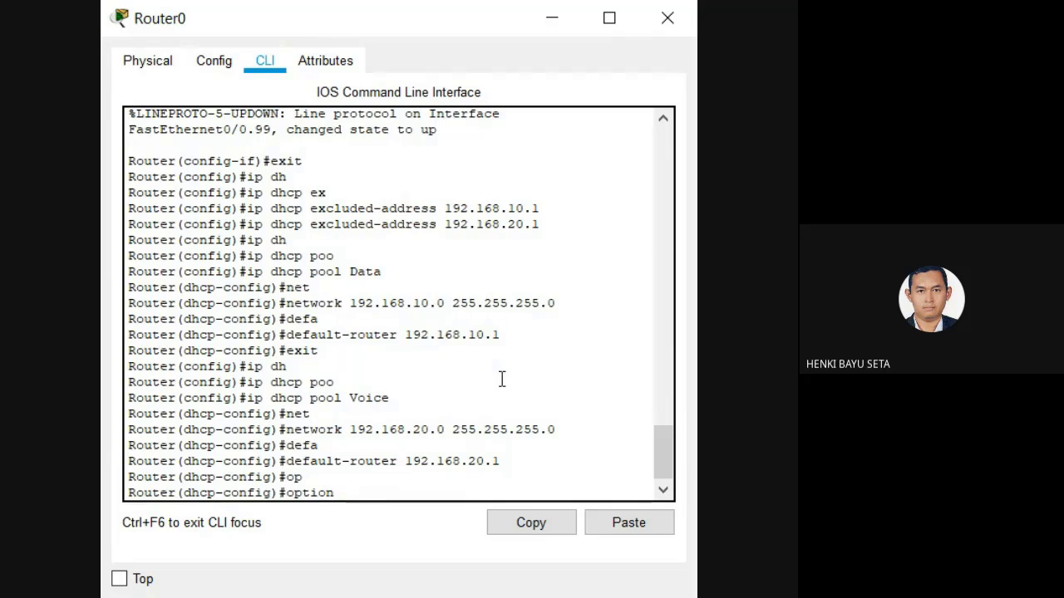
{"action": "type", "text": "?"}
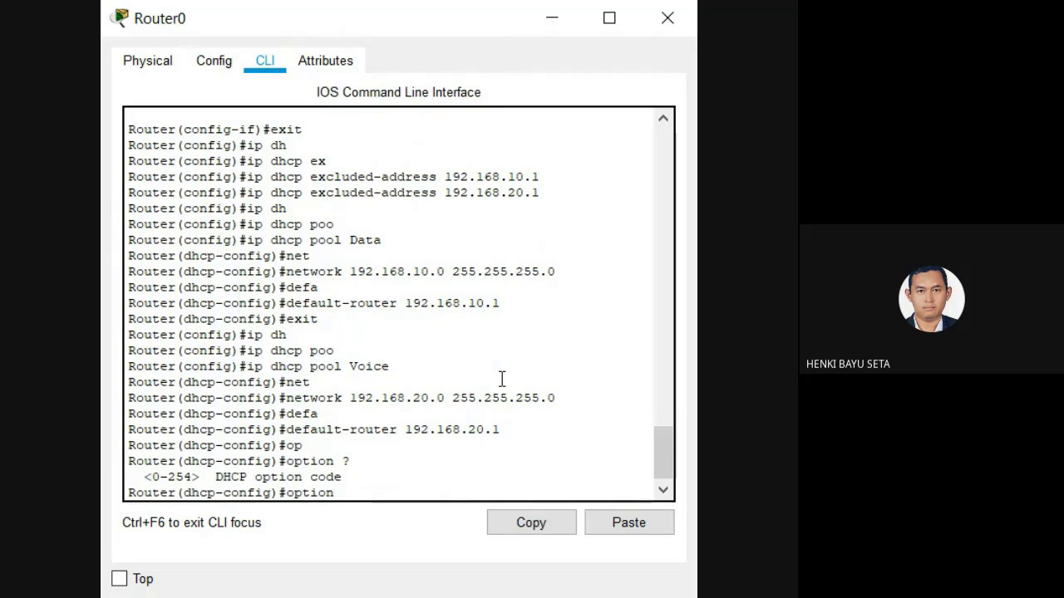
{"action": "type", "text": "150"}
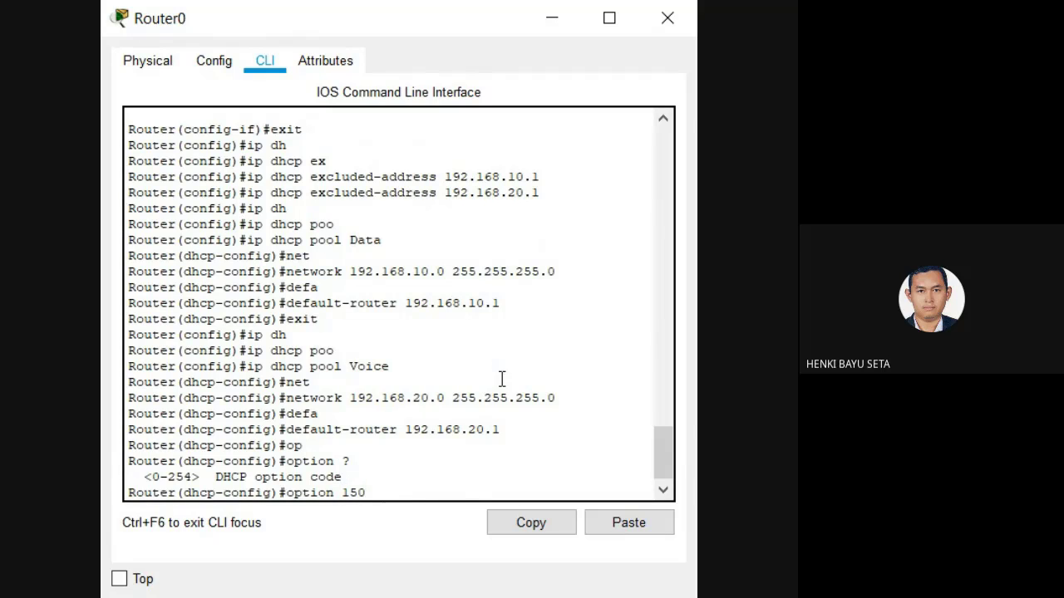
{"action": "type", "text": " ip 192.168.2"}
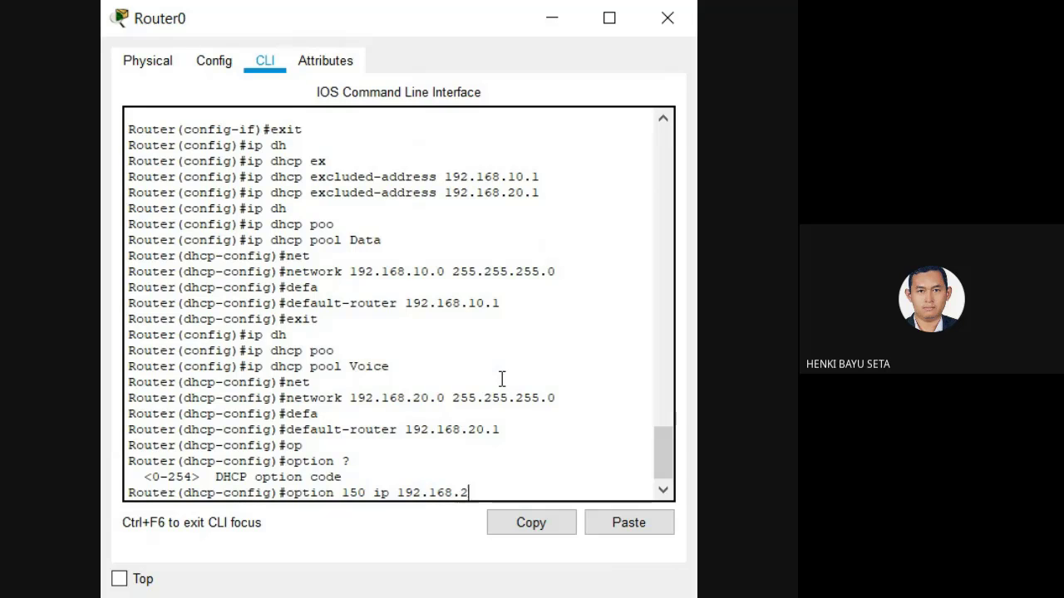
{"action": "type", "text": "0.1"}
{"action": "key", "text": "Return"}
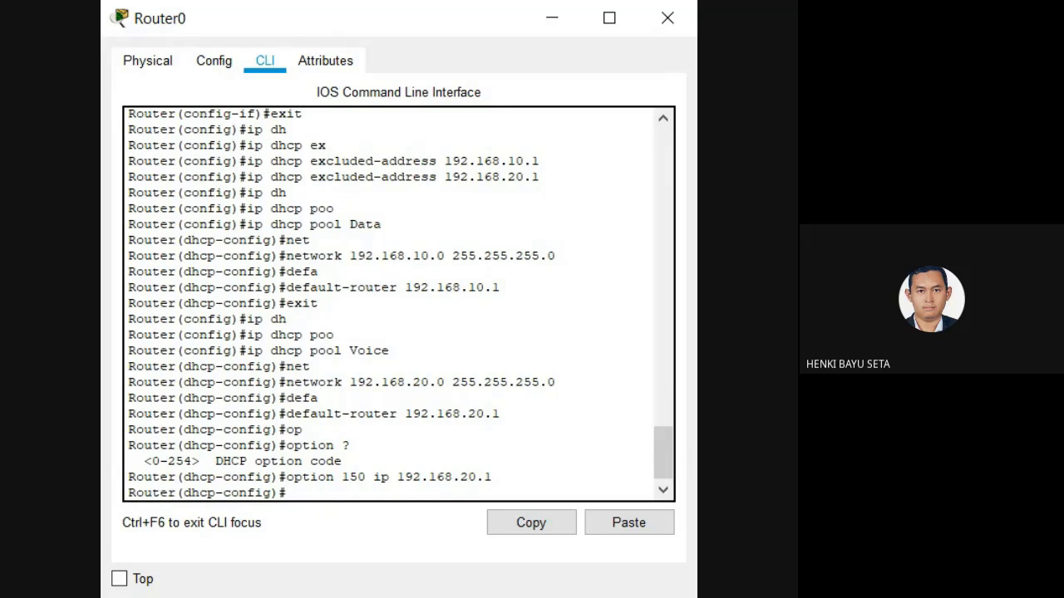
{"action": "type", "text": "exit"}
{"action": "key", "text": "Return"}
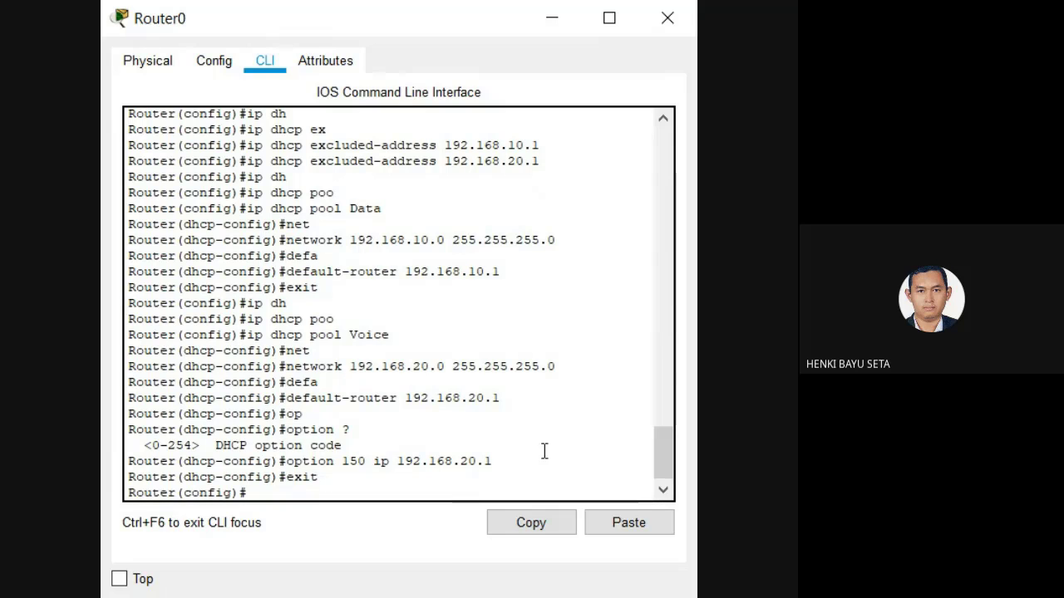
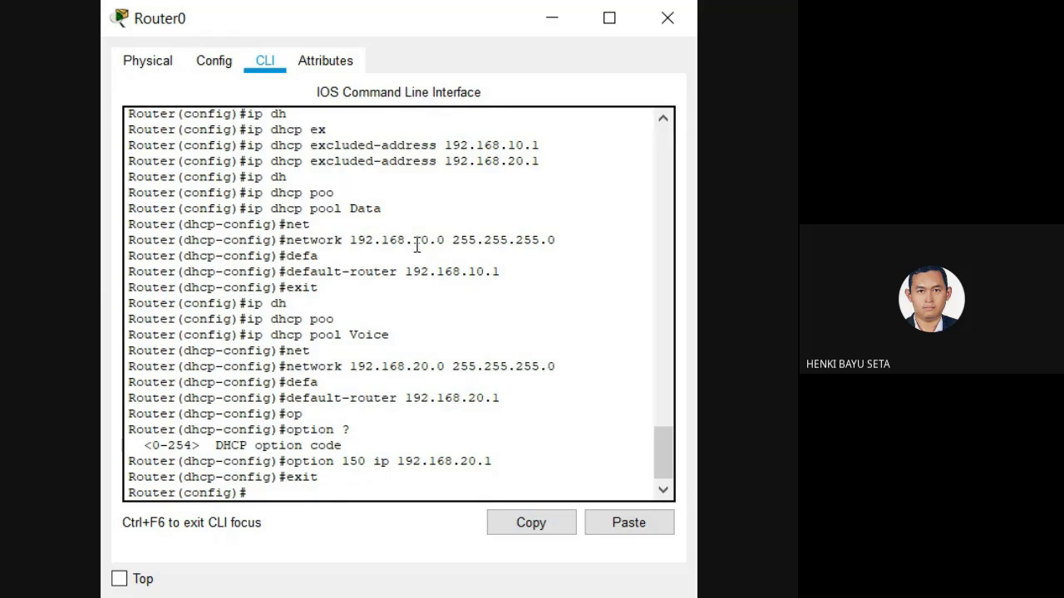
{"action": "left_click_drag", "start_coordinate": [415, 243], "coordinate": [447, 244]}
{"action": "scroll", "coordinate": [485, 394], "scroll_direction": "down", "scroll_amount": 1}
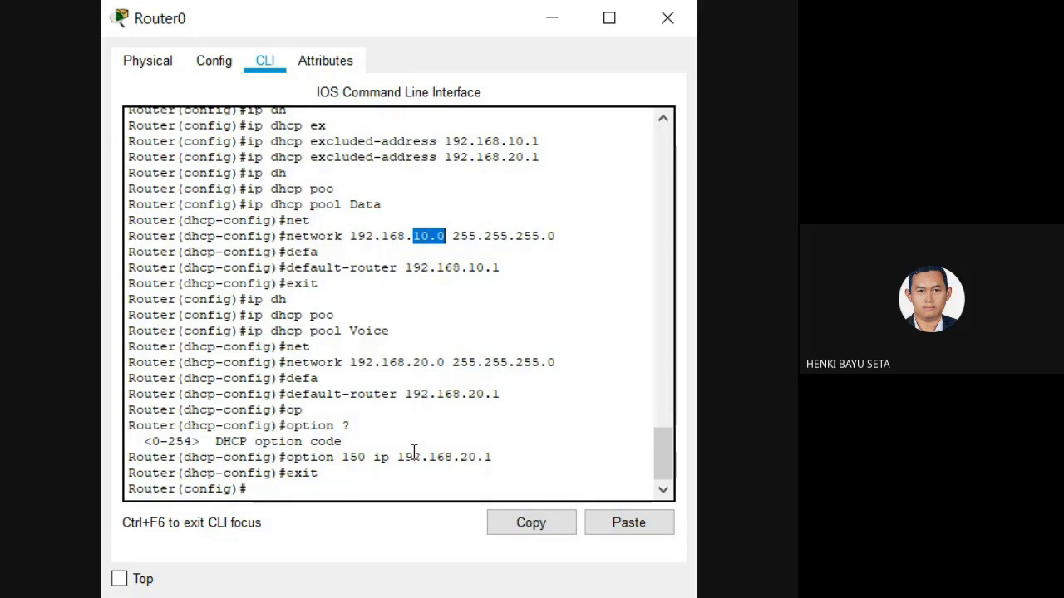
{"action": "left_click", "coordinate": [389, 477]}
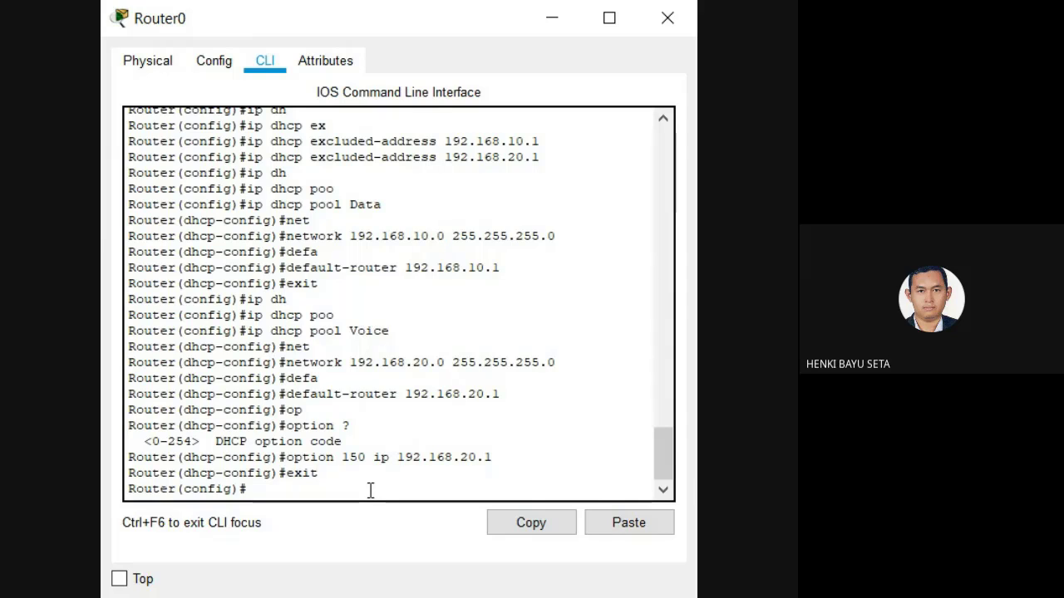
Enter the router's telephony-service configuration and set the maximum number of directory numbers (max-dn) to 3.
{"action": "left_click", "coordinate": [371, 490]}
{"action": "type", "text": "tele"}
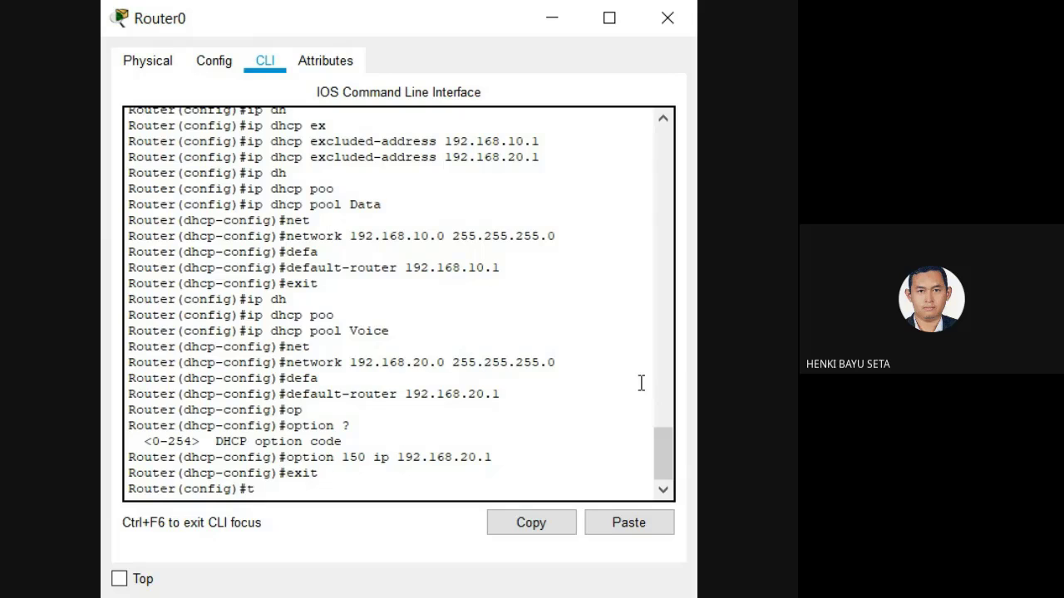
{"action": "key", "text": "Tab"}
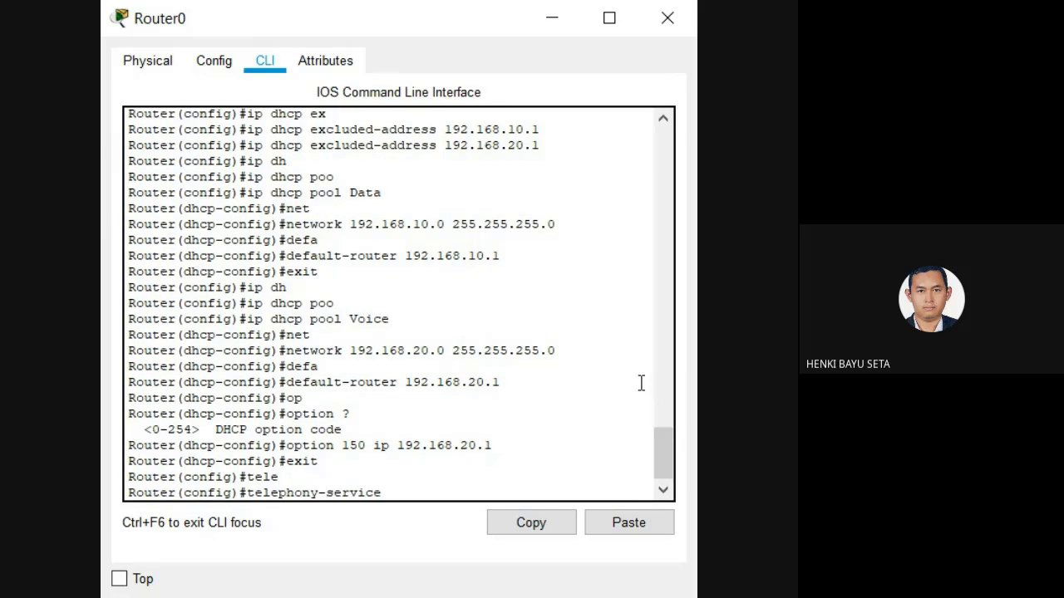
{"action": "key", "text": "Return"}
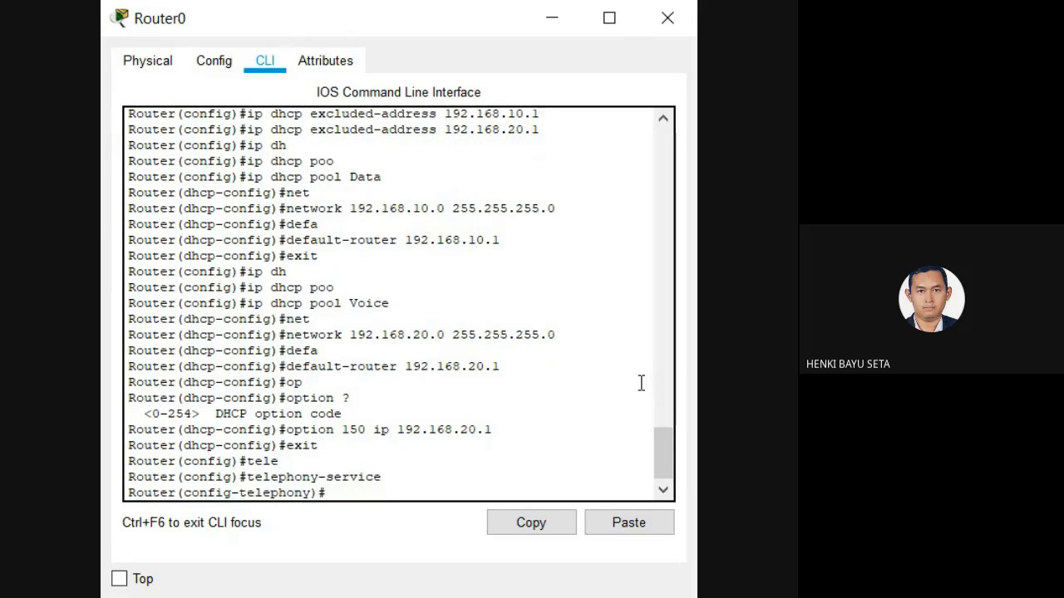
{"action": "type", "text": "max-dn"}
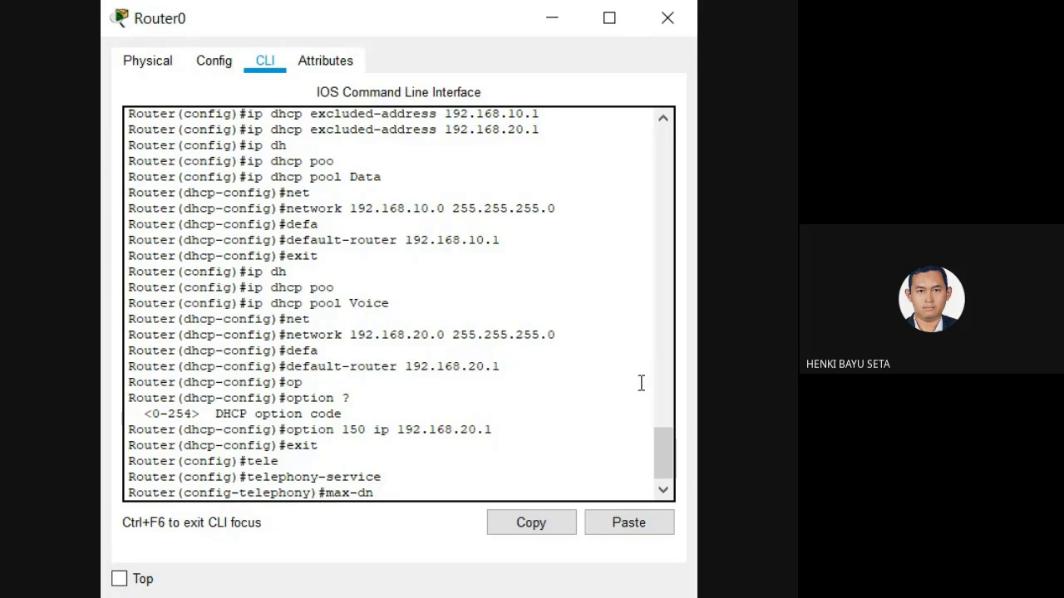
{"action": "type", "text": "3"}
{"action": "key", "text": "Return"}
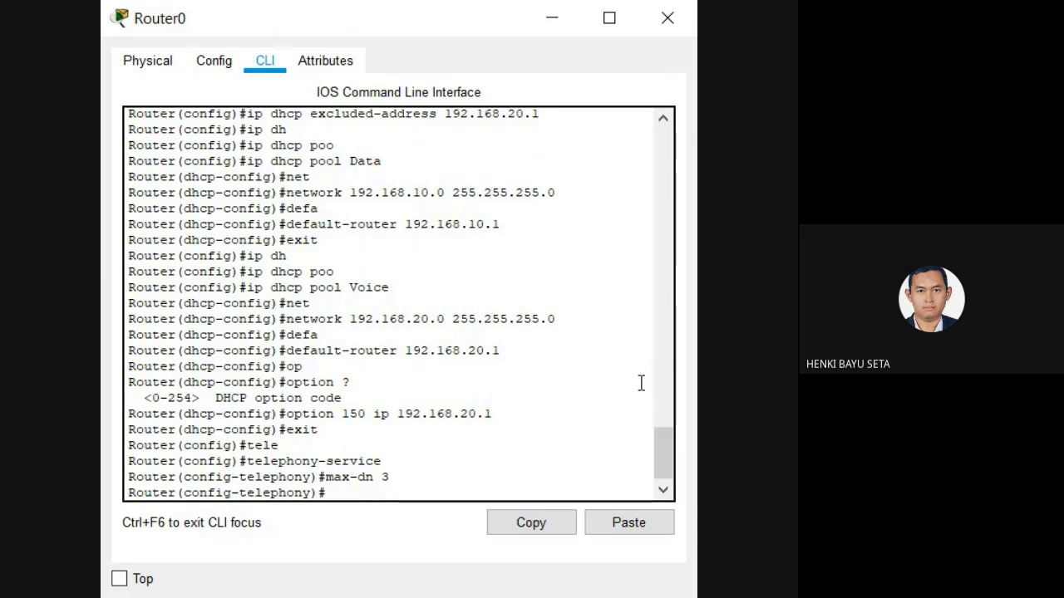
Limit the telephony service to 3 phones with max-ephones.
{"action": "type", "text": "max-"}
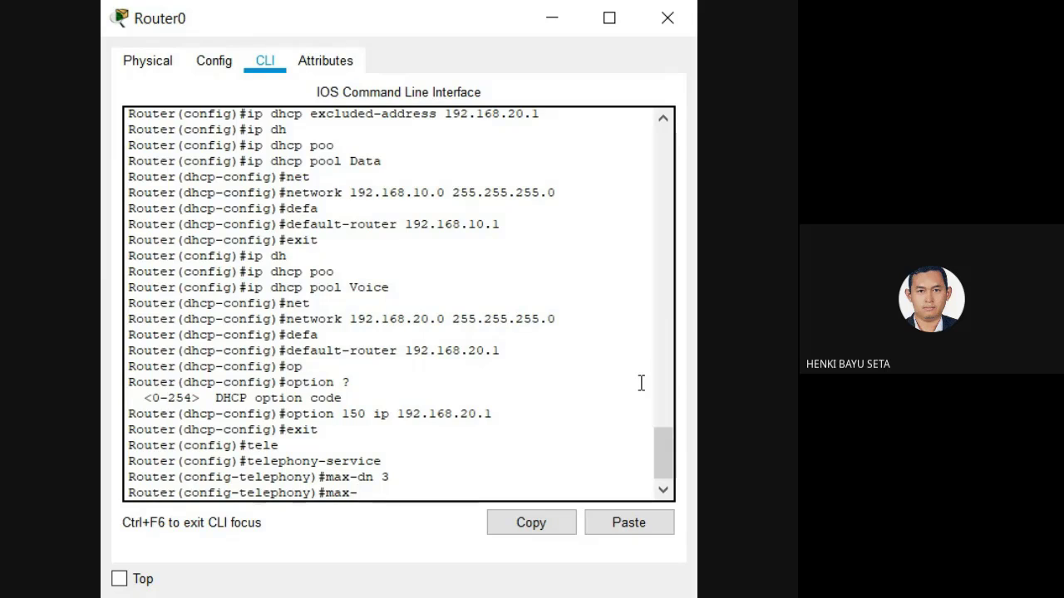
{"action": "type", "text": "ep"}
{"action": "key", "text": "Tab"}
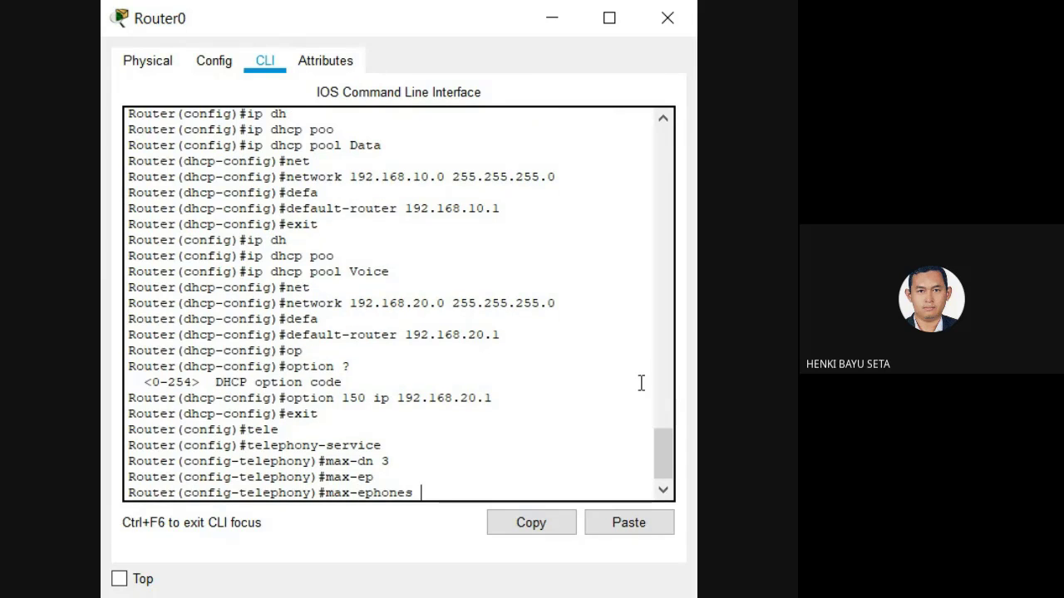
{"action": "type", "text": "3"}
{"action": "key", "text": "Return"}
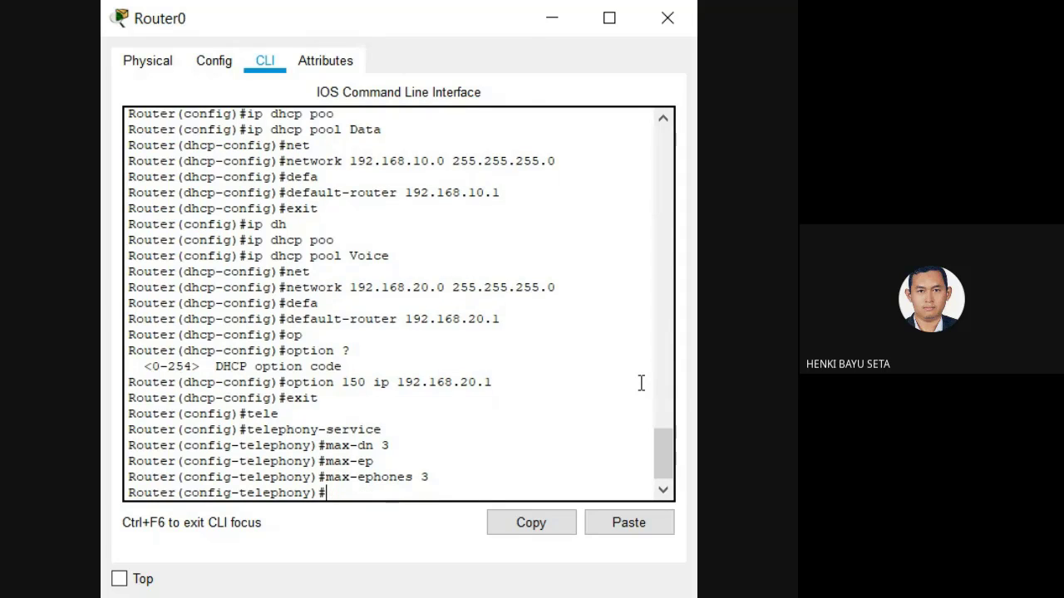
Set the telephony service's IP source address to 192.168.20.1 with port 2000.
{"action": "type", "text": "ip sou"}
{"action": "key", "text": "Tab"}
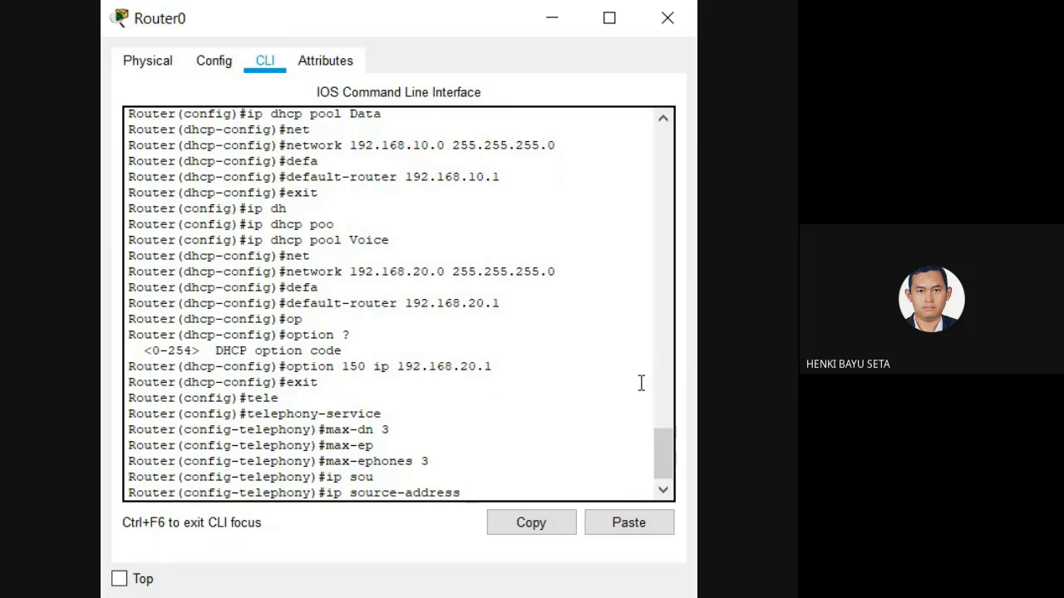
{"action": "type", "text": "192.168.20.1 port 2000"}
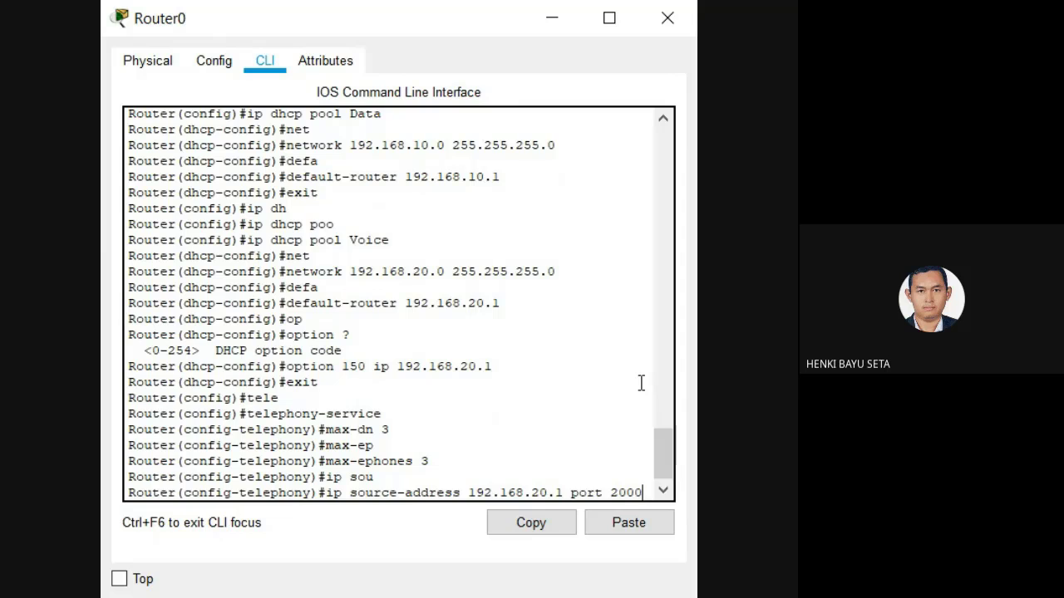
{"action": "key", "text": "Return"}
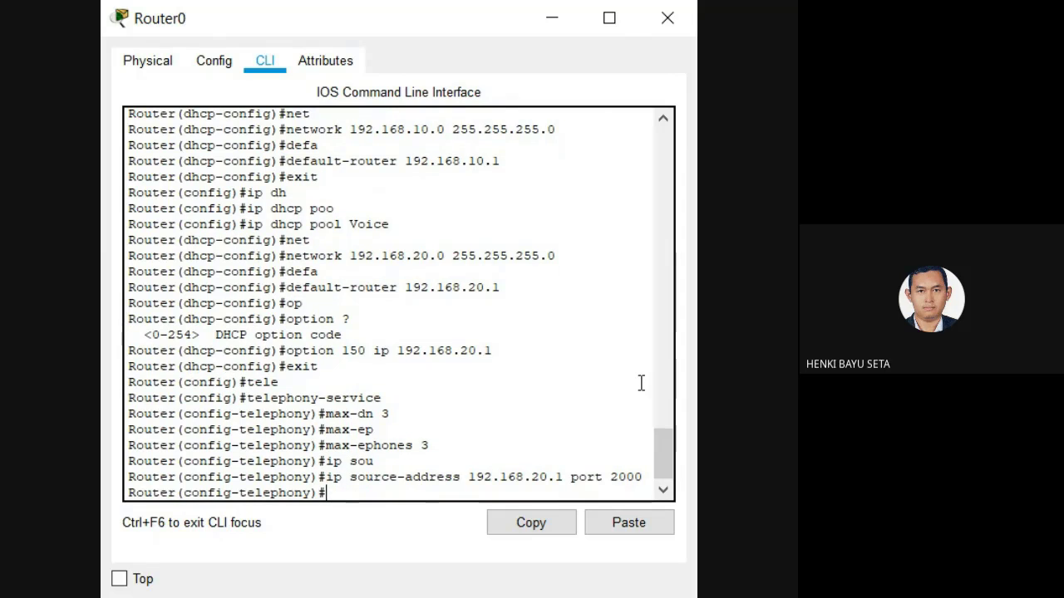
{"action": "key", "text": "Return"}
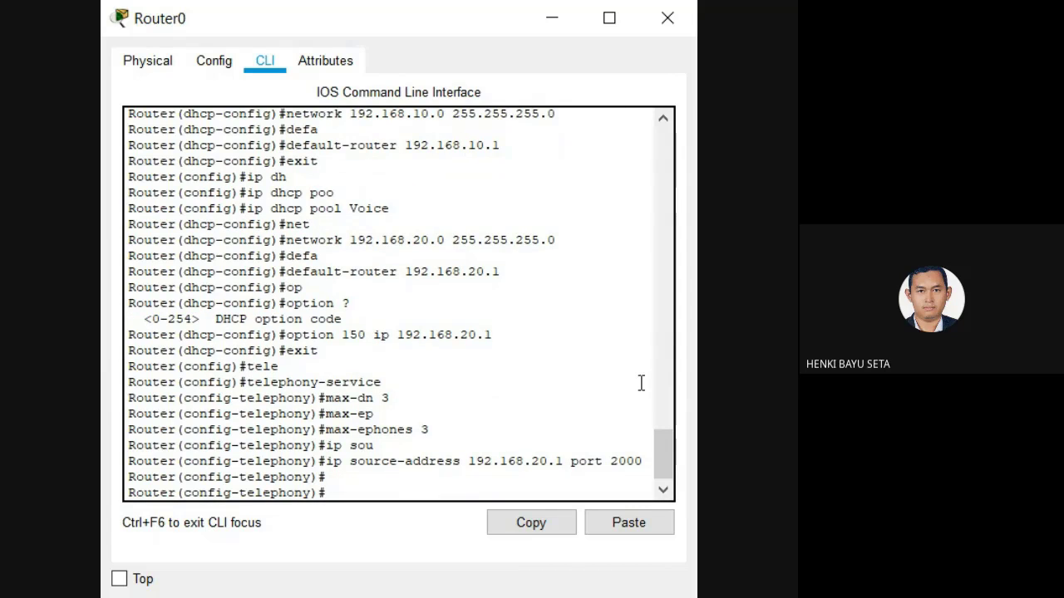
Create directory number entry ephone-dn 1 on the router and assign it the extension number 1010.
{"action": "type", "text": "phon"}
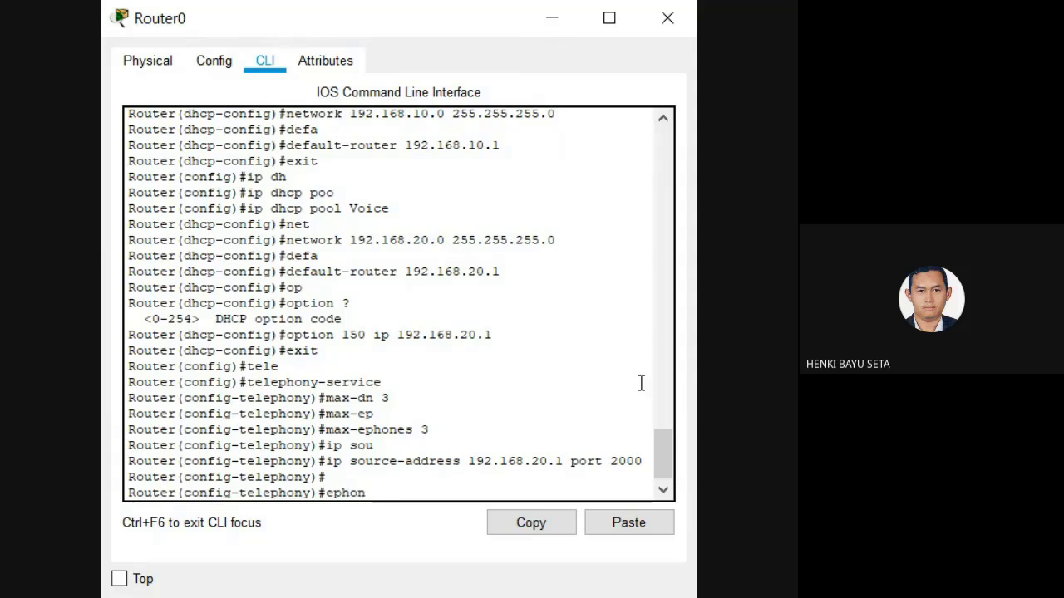
{"action": "type", "text": "e-dn1"}
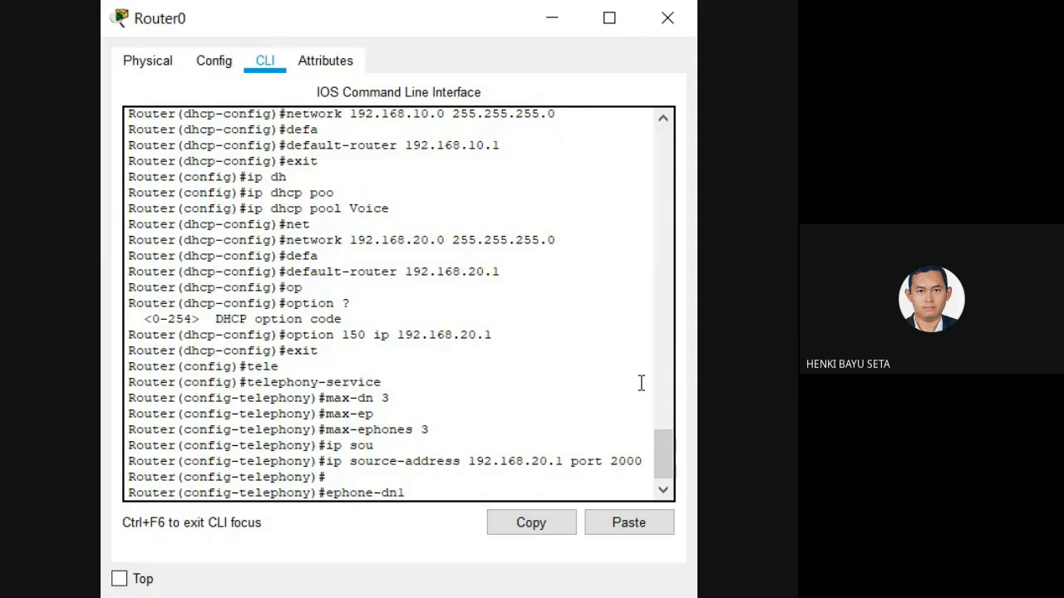
{"action": "key", "text": "BackSpace"}
{"action": "type", "text": "1"}
{"action": "key", "text": "Return"}
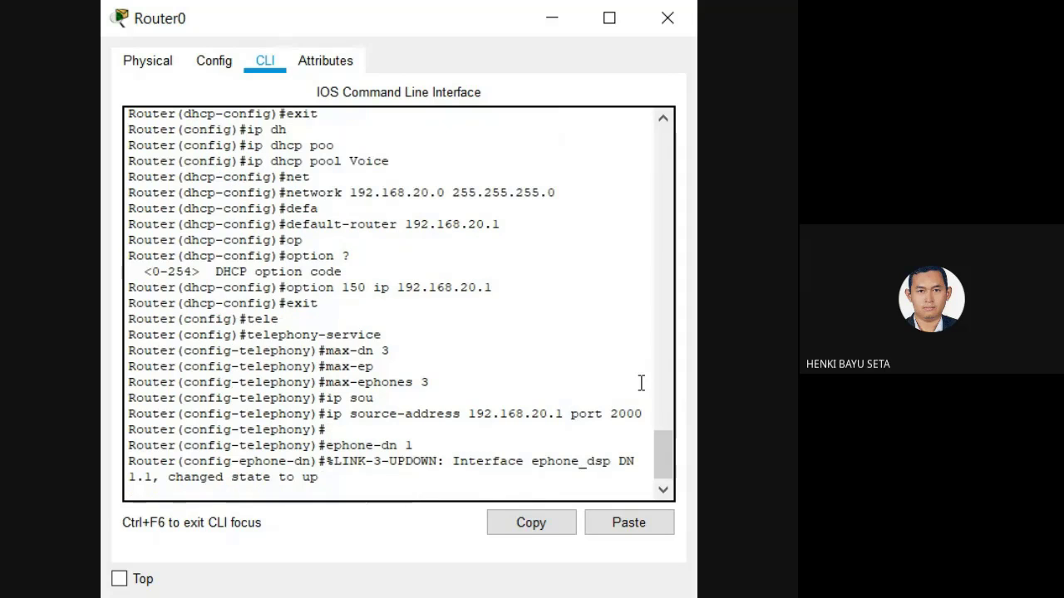
{"action": "key", "text": "Return"}
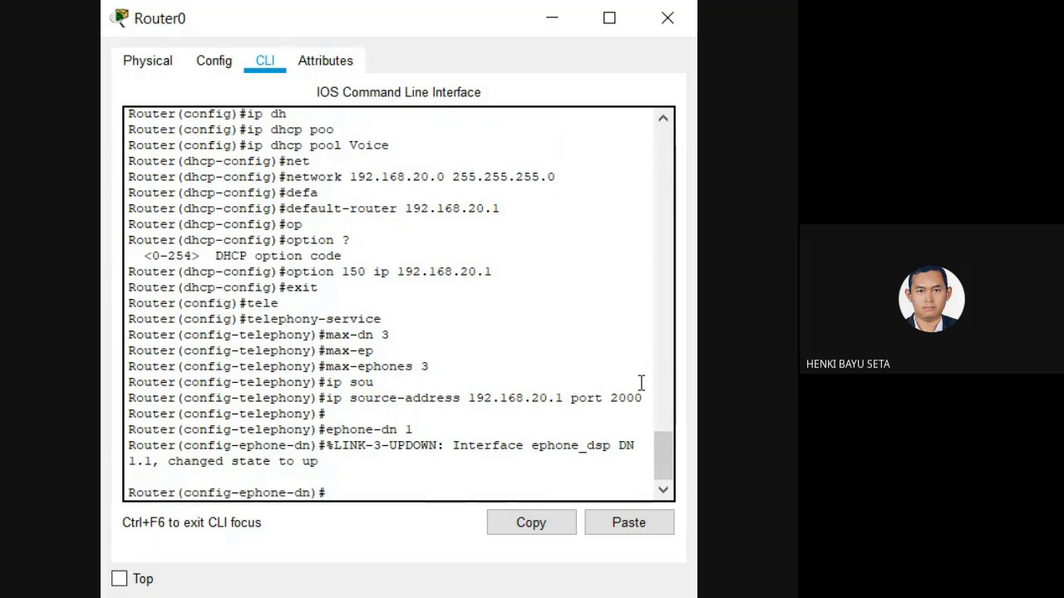
{"action": "type", "text": "number 1010"}
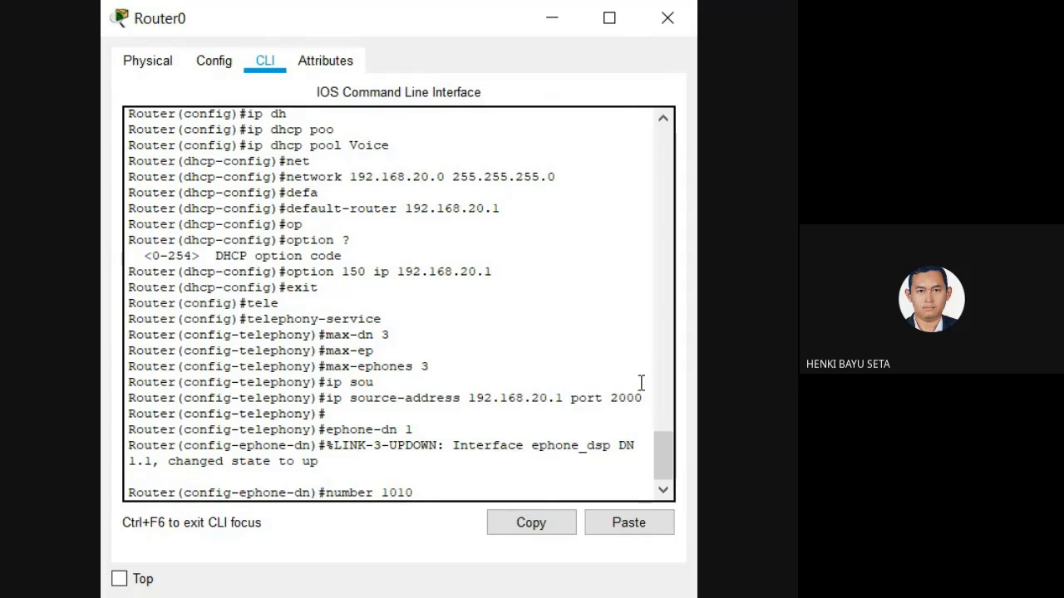
{"action": "key", "text": "Return"}
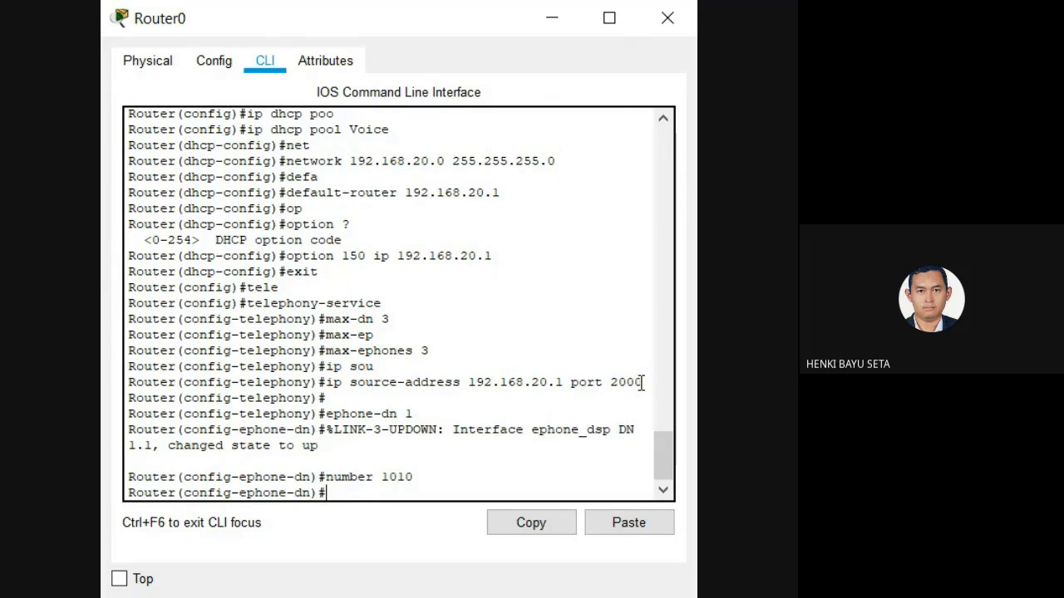
Create directory number entry ephone-dn 2 and assign it the extension number 1020.
{"action": "type", "text": "eph"}
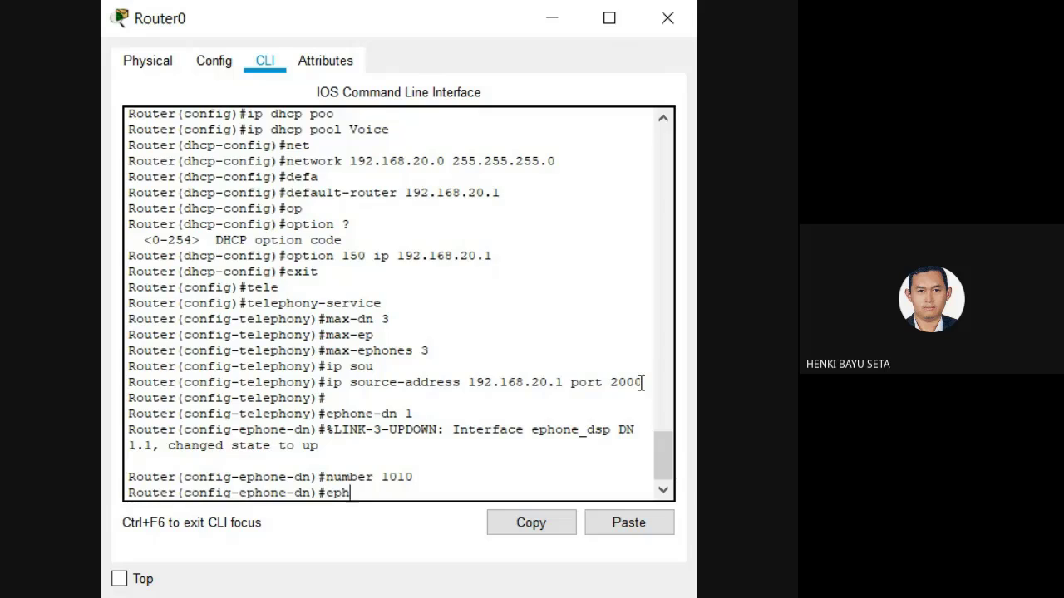
{"action": "key", "text": "Tab"}
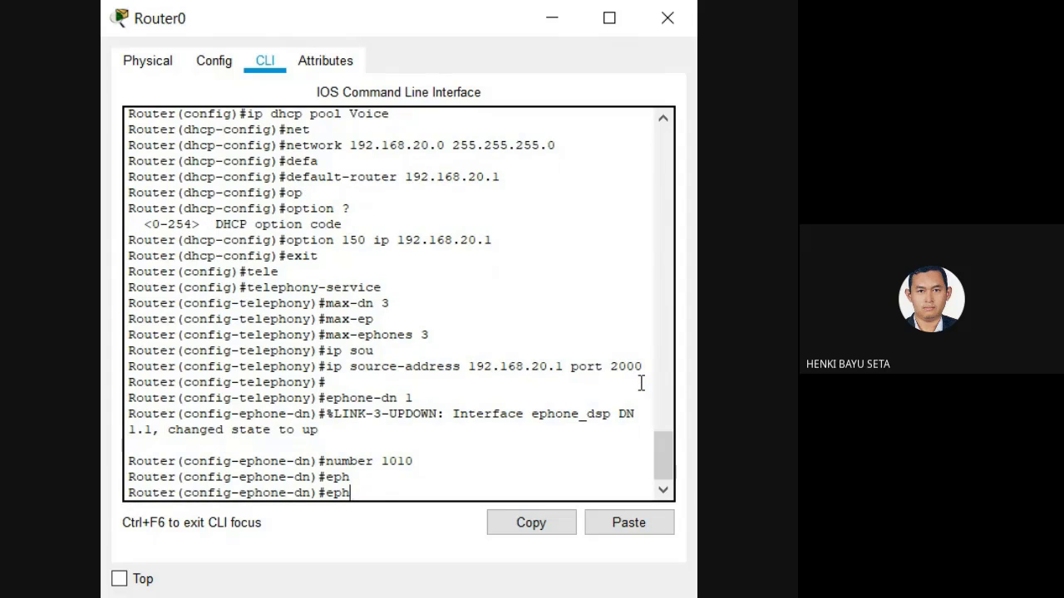
{"action": "type", "text": "one-dn 2"}
{"action": "key", "text": "Return"}
{"action": "key", "text": "Return"}
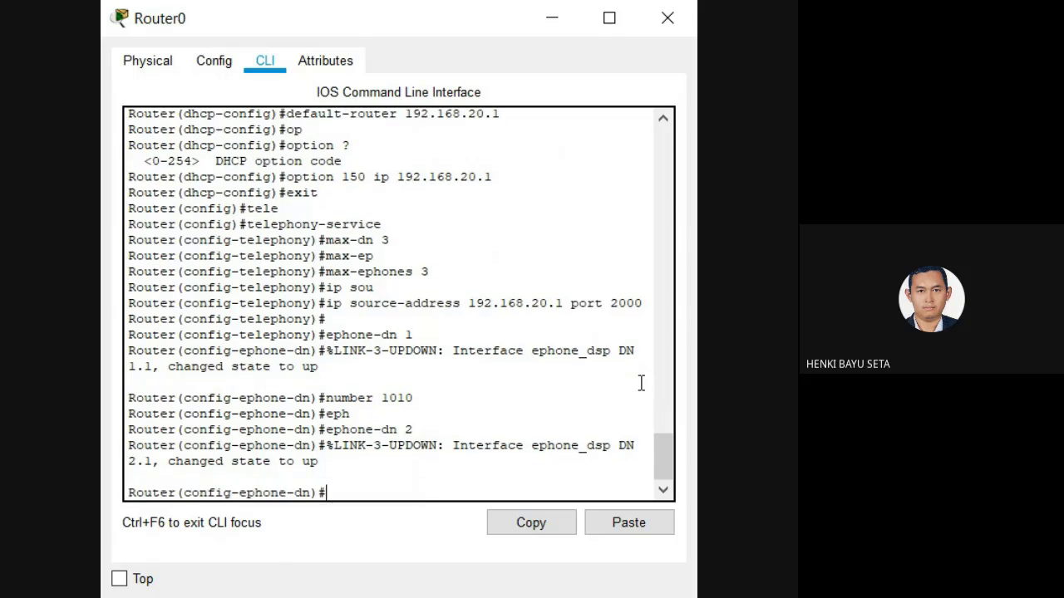
{"action": "type", "text": "number"}
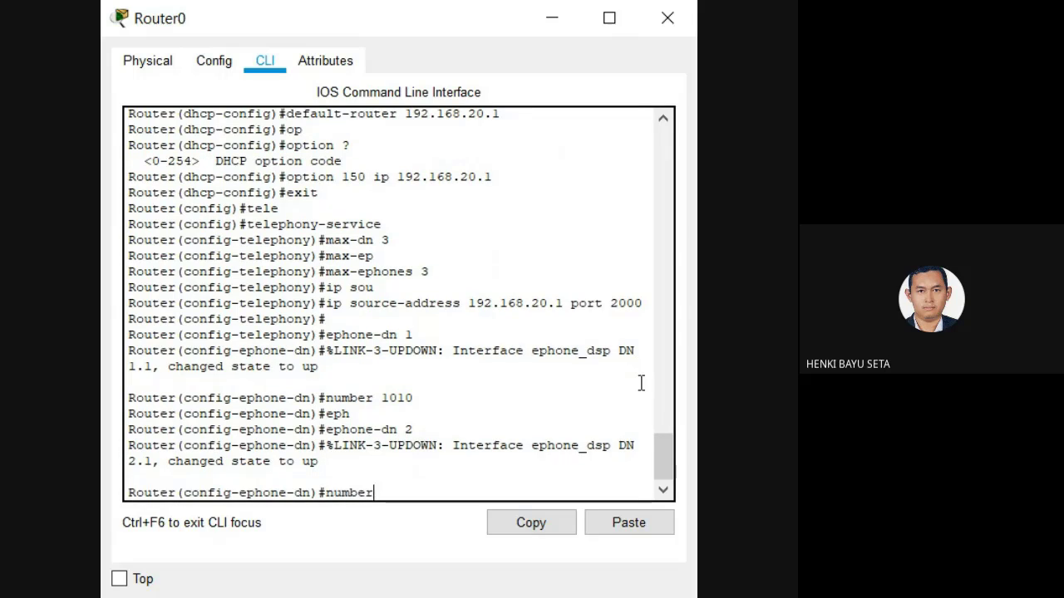
{"action": "type", "text": " 1020"}
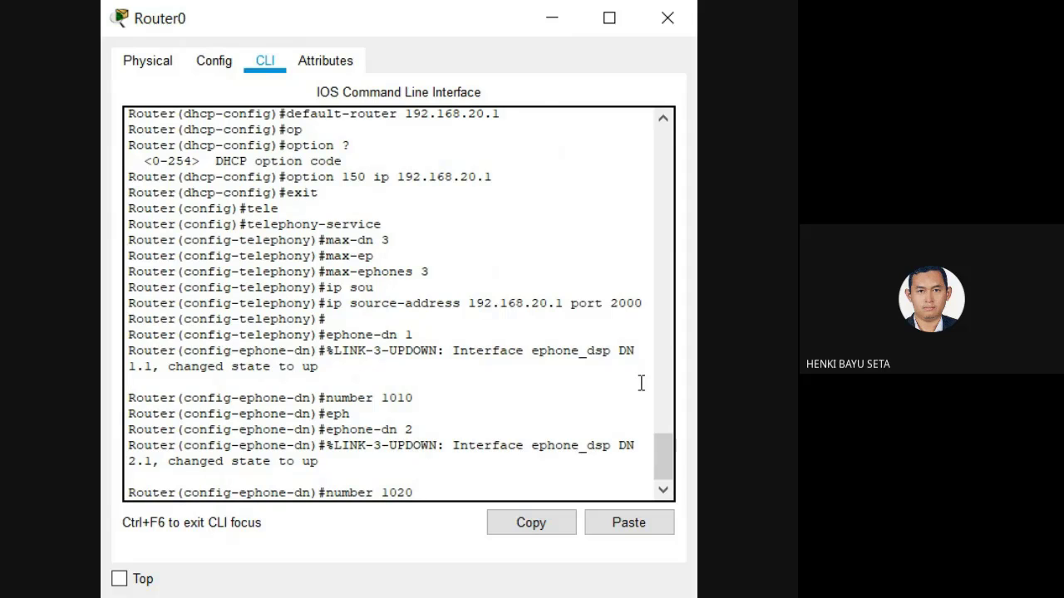
{"action": "key", "text": "Return"}
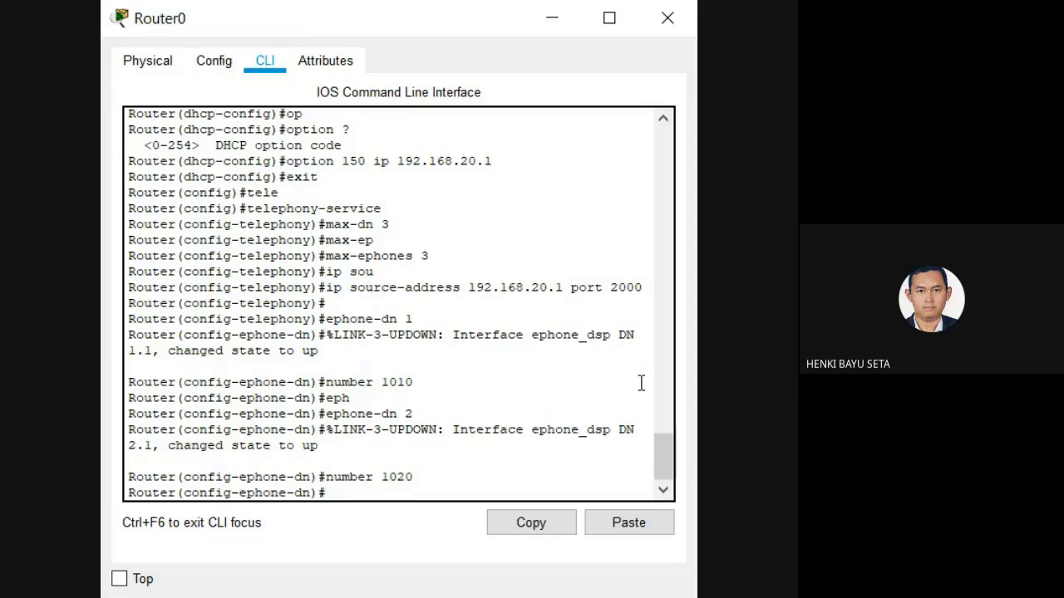
Create directory number entry ephone-dn 3 with extension number 1030, and return to global configuration mode.
{"action": "type", "text": "ephone-dn"}
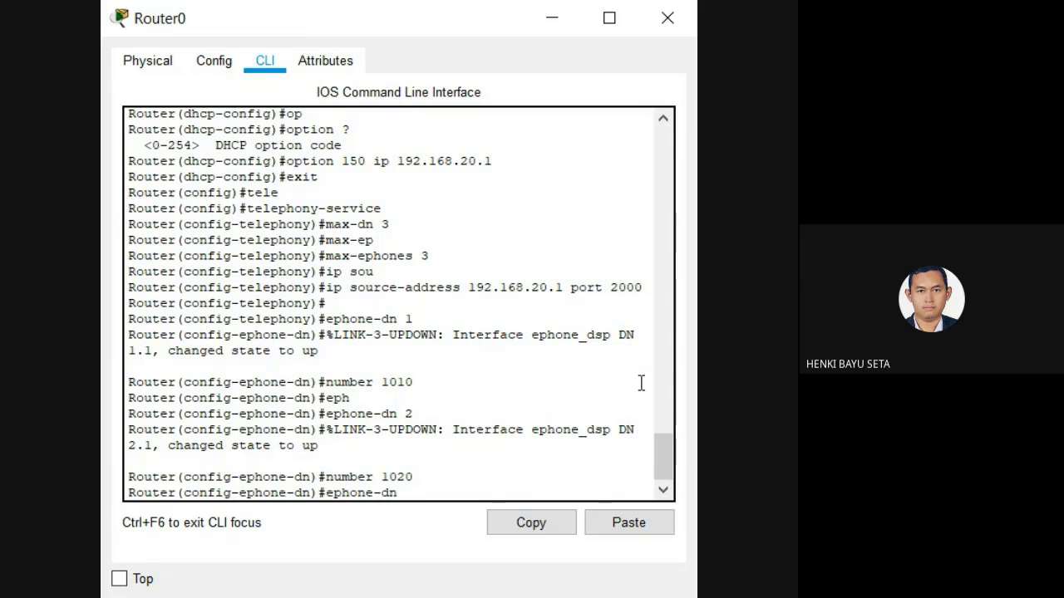
{"action": "type", "text": " 3"}
{"action": "key", "text": "Return"}
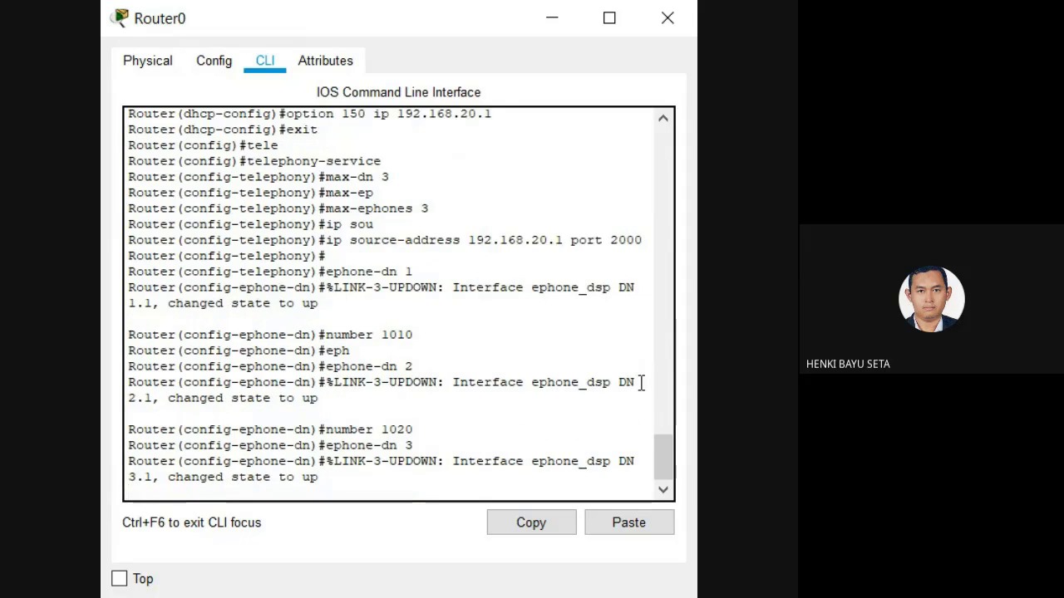
{"action": "key", "text": "Return"}
{"action": "type", "text": "num"}
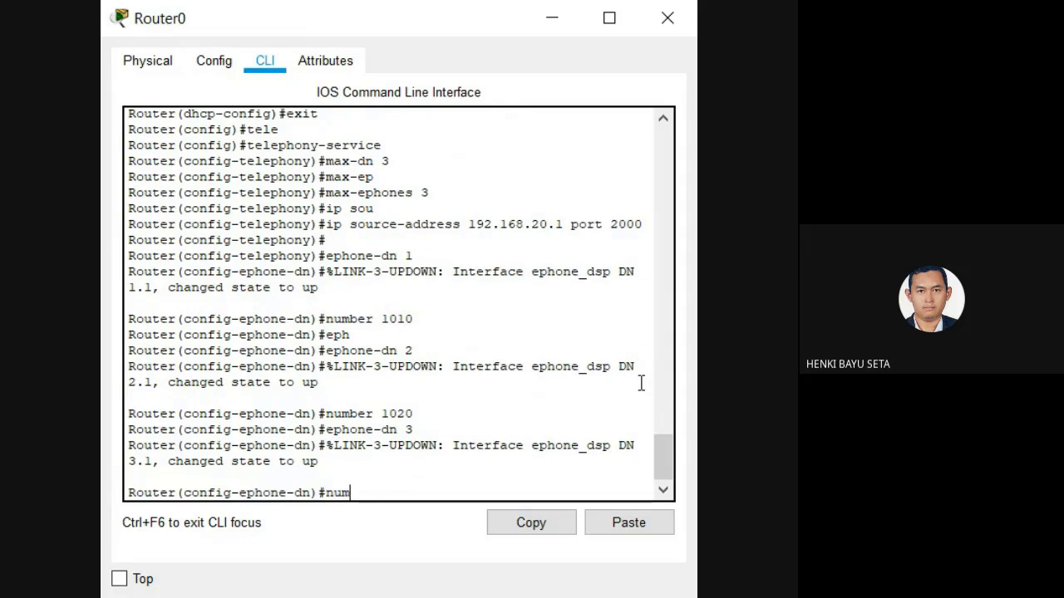
{"action": "type", "text": "ber 1030"}
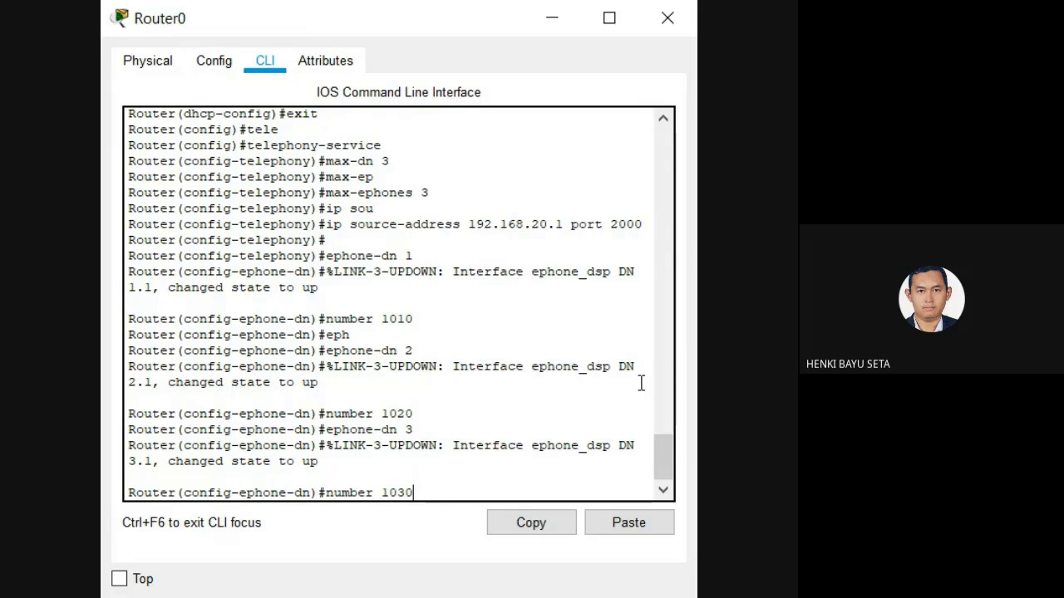
{"action": "key", "text": "Return"}
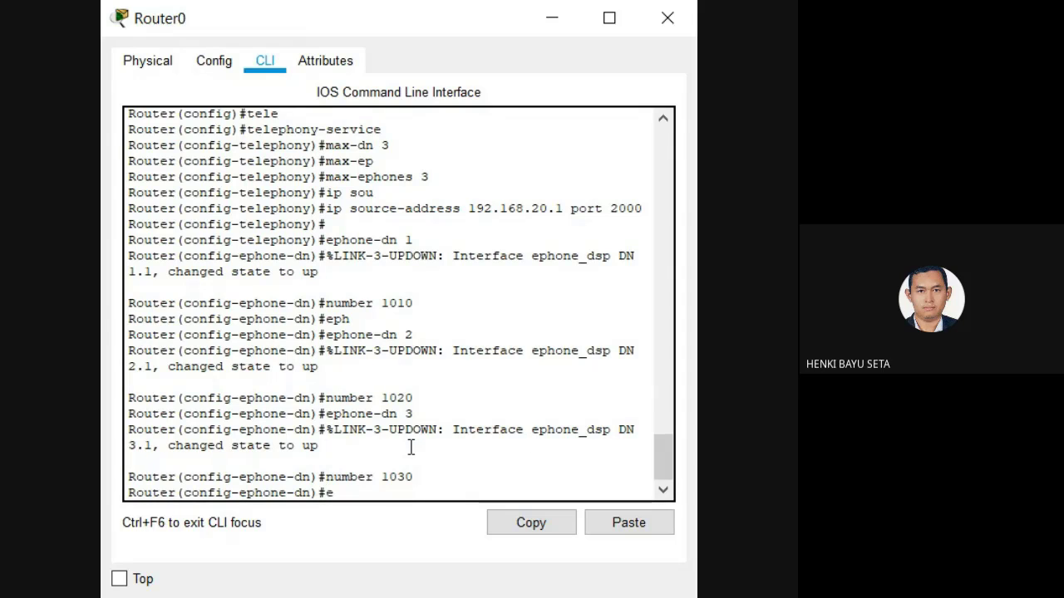
{"action": "type", "text": "xit"}
{"action": "key", "text": "Return"}
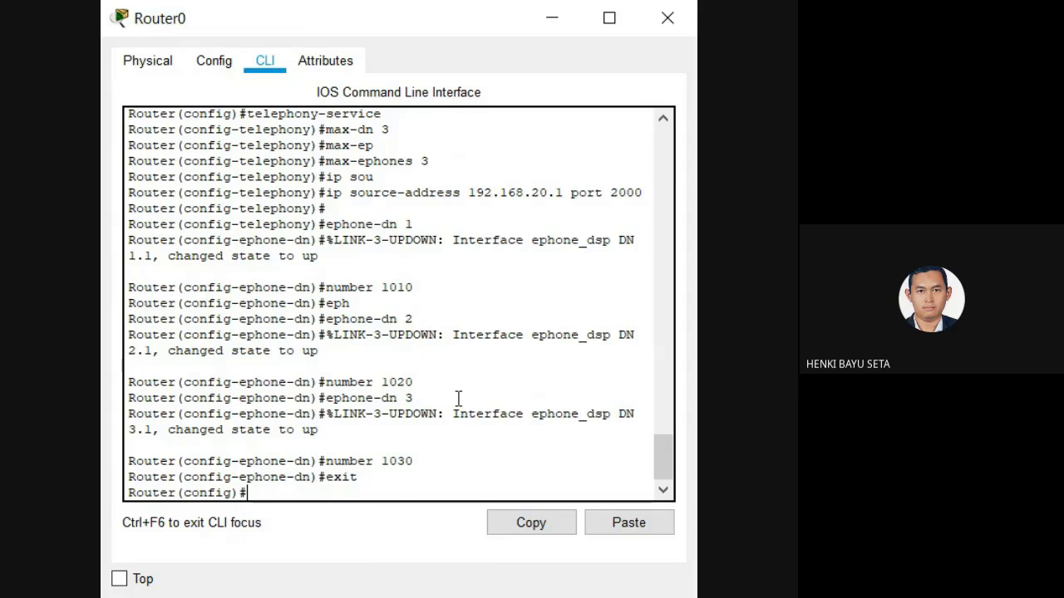
Enter the configuration of ephone 1 and set its phone type to 7960.
{"action": "type", "text": "ep"}
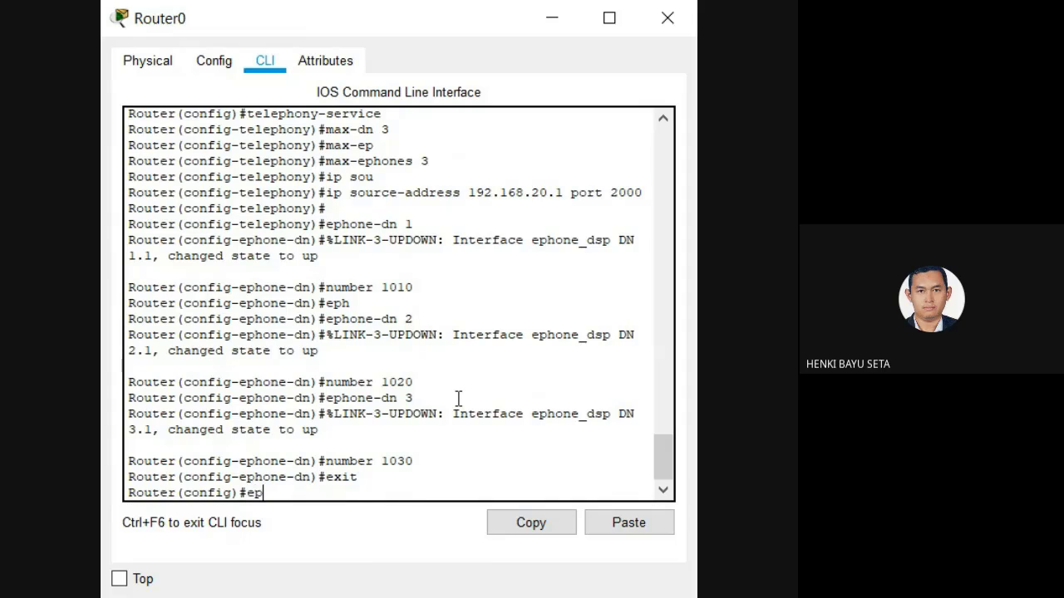
{"action": "key", "text": "Tab"}
{"action": "type", "text": "hone"}
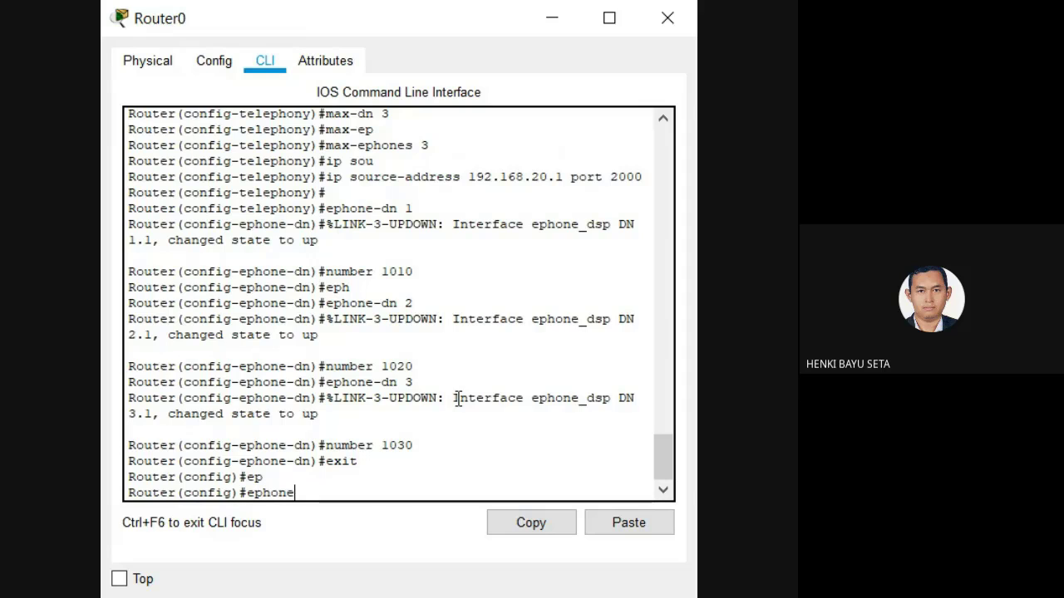
{"action": "type", "text": " 1"}
{"action": "key", "text": "Return"}
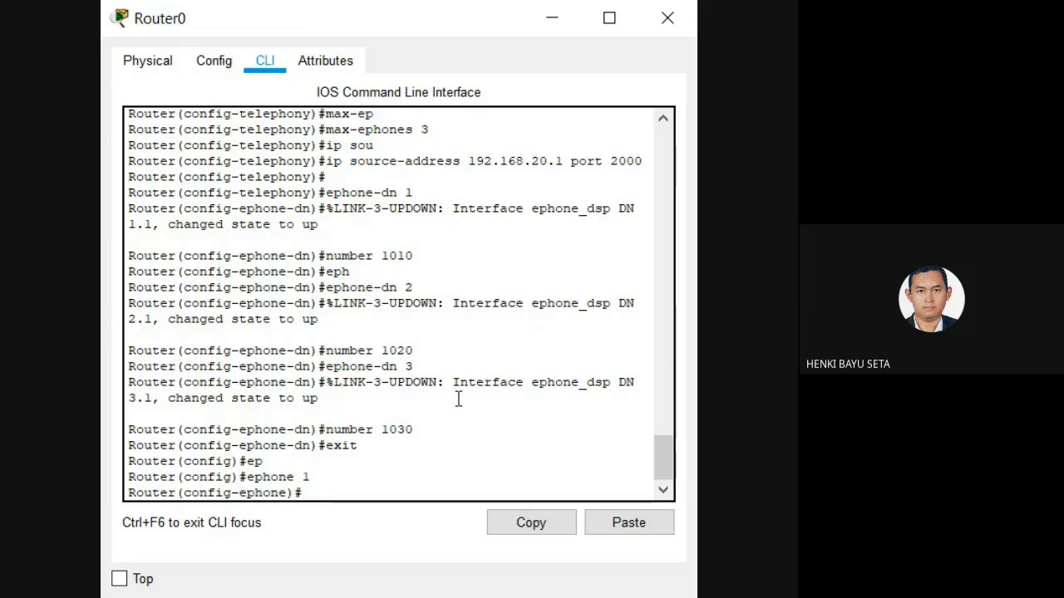
{"action": "type", "text": "ty"}
{"action": "key", "text": "Tab"}
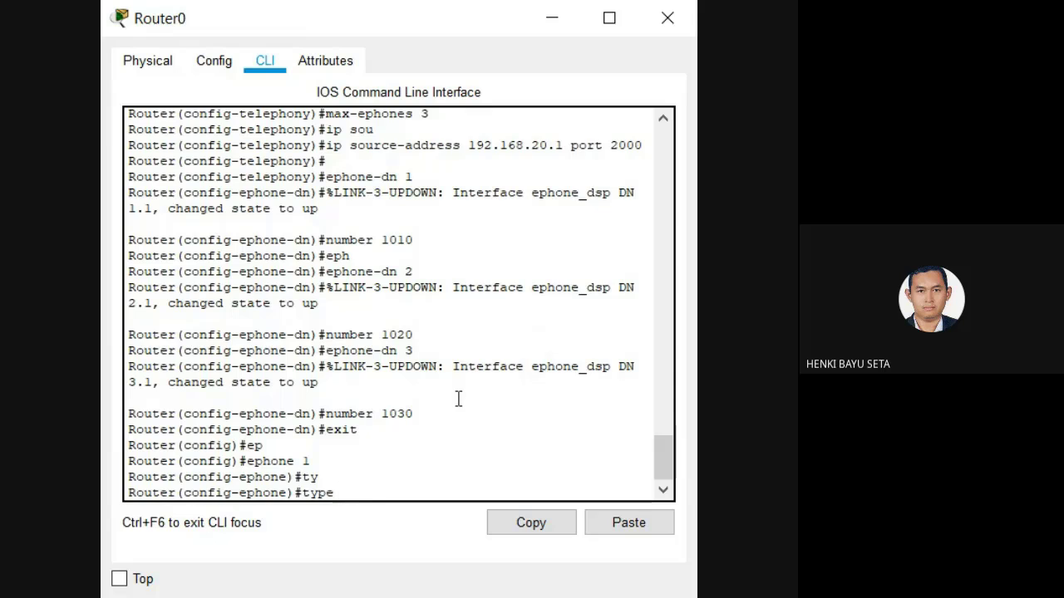
{"action": "type", "text": "7960"}
{"action": "key", "text": "Return"}
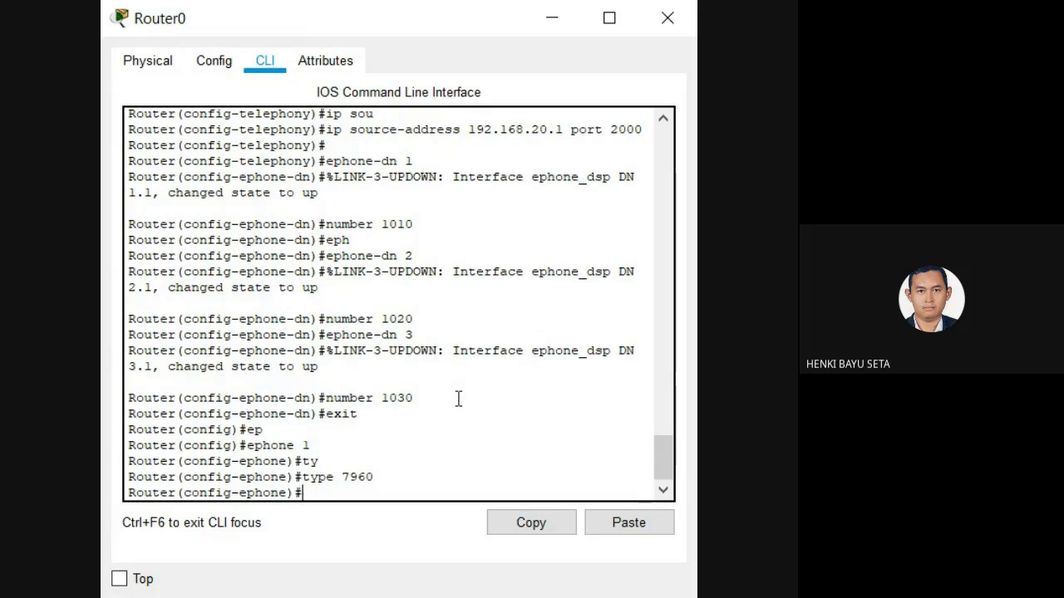
Map line button 1 of ephone 1 to directory number 1 with the button 1:1 command.
{"action": "type", "text": "button 1"}
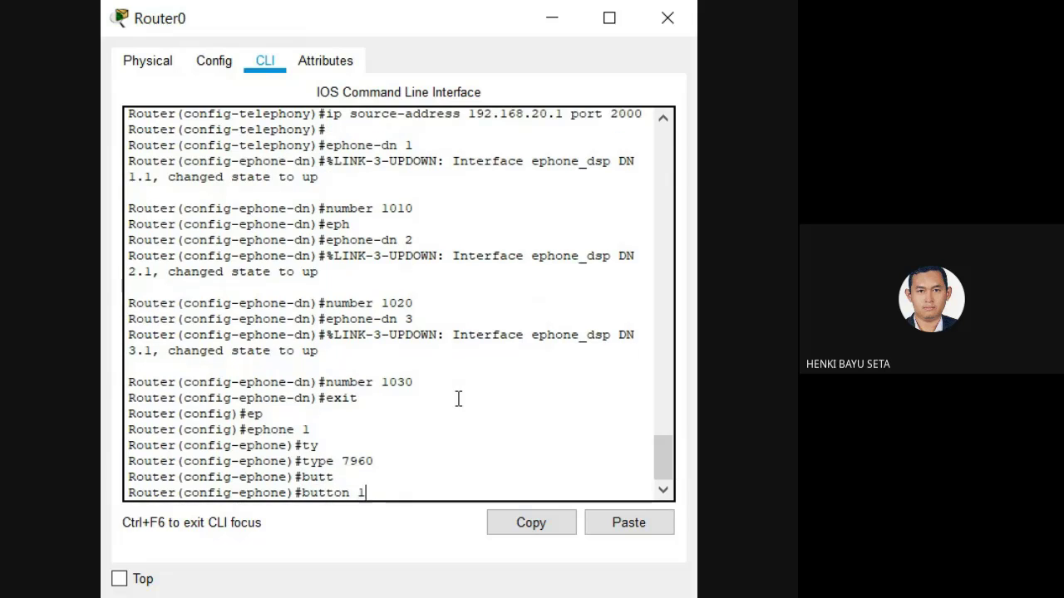
{"action": "type", "text": ":1"}
{"action": "key", "text": "Return"}
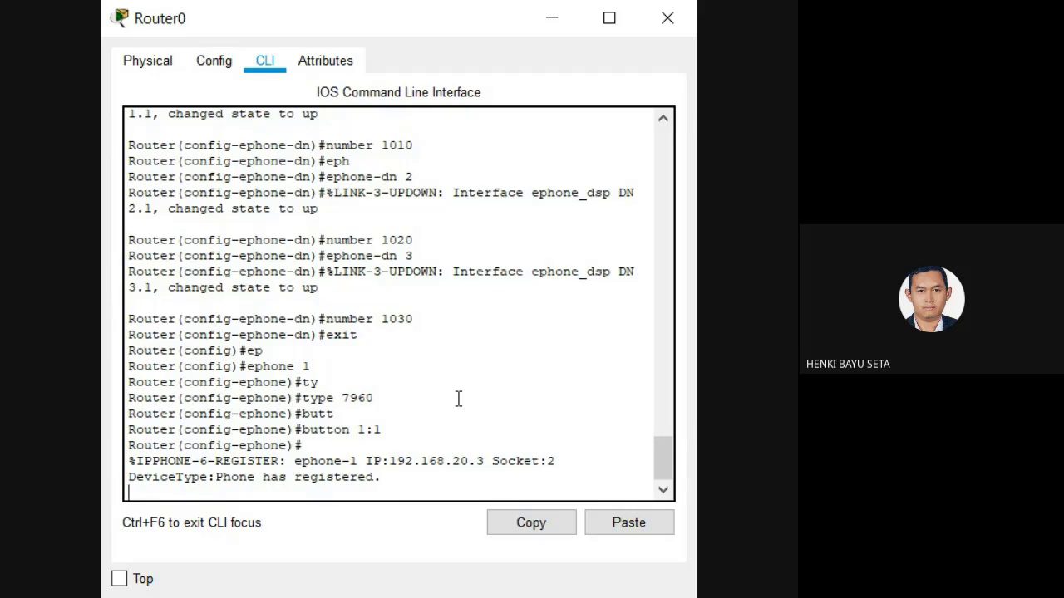
{"action": "key", "text": "Return"}
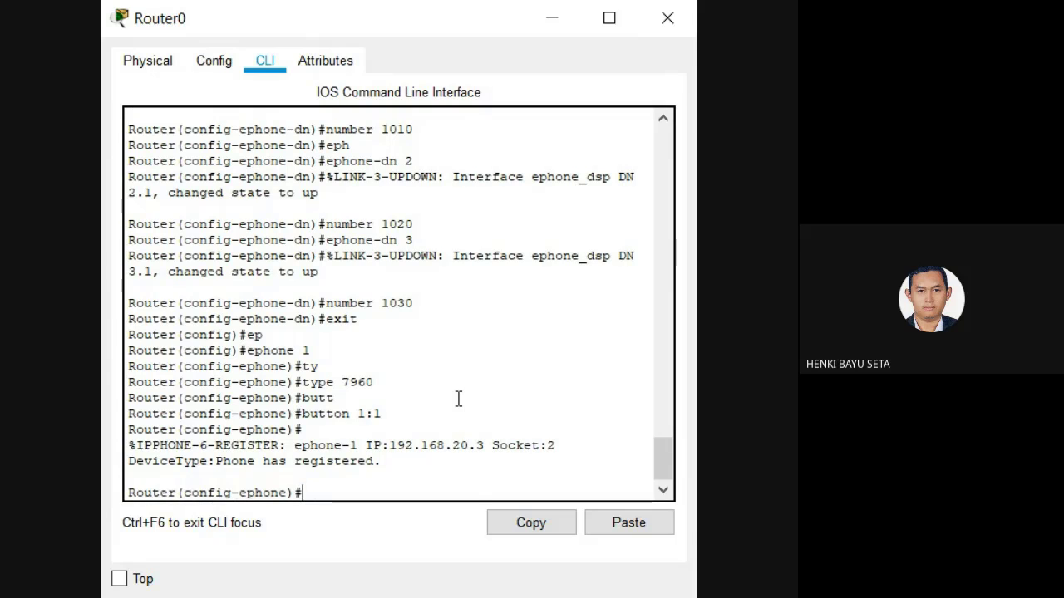
Enter the configuration of ephone 2 and set its phone type to 7960.
{"action": "type", "text": "ep"}
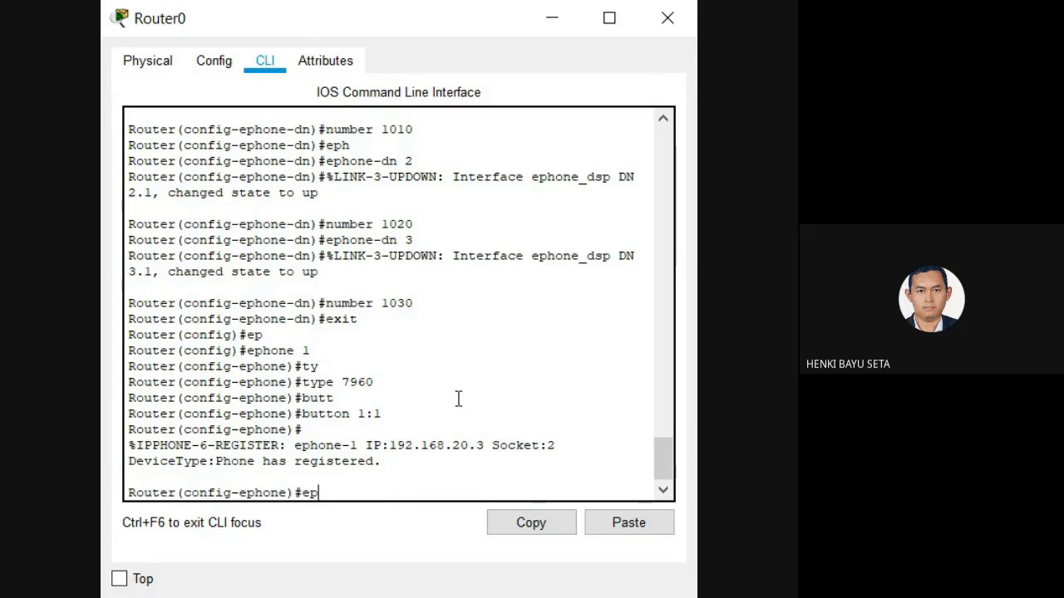
{"action": "type", "text": "hone 2"}
{"action": "key", "text": "Return"}
{"action": "type", "text": "ty"}
{"action": "key", "text": "Tab"}
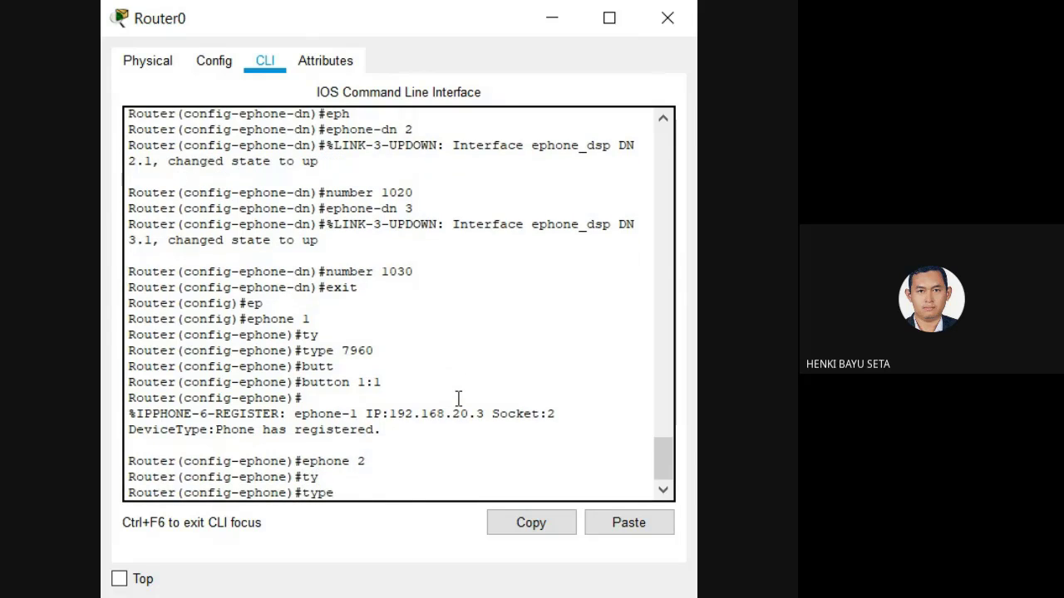
{"action": "type", "text": "79"}
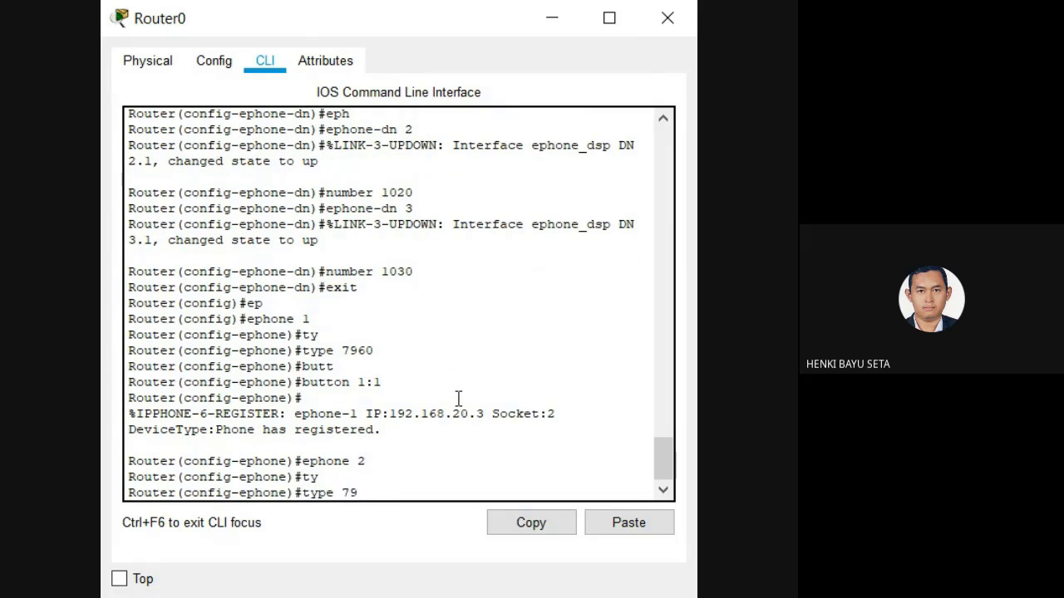
{"action": "type", "text": "60"}
{"action": "key", "text": "Return"}
Map line button 1 of ephone 2 to directory number 2 with the button 1:2 command.
{"action": "type", "text": "bu"}
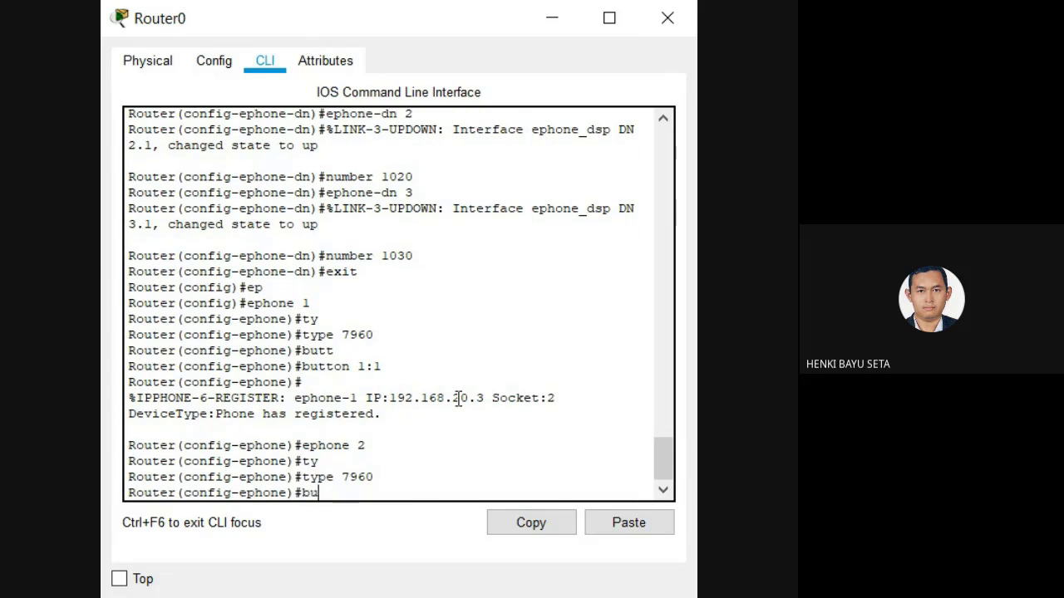
{"action": "type", "text": "tt"}
{"action": "key", "text": "Tab"}
{"action": "type", "text": "1"}
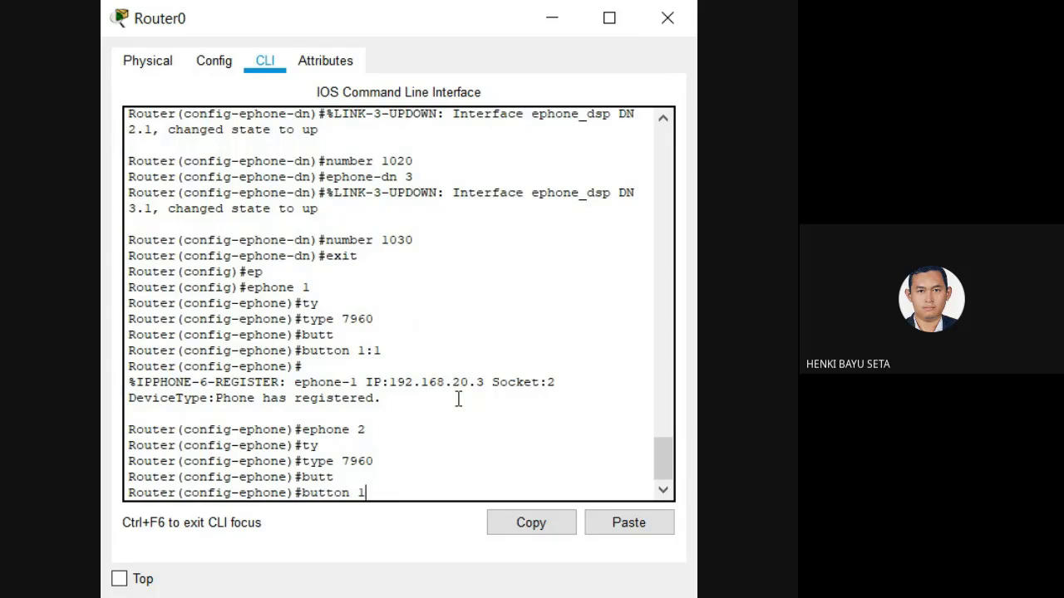
{"action": "type", "text": ":2"}
{"action": "key", "text": "Return"}
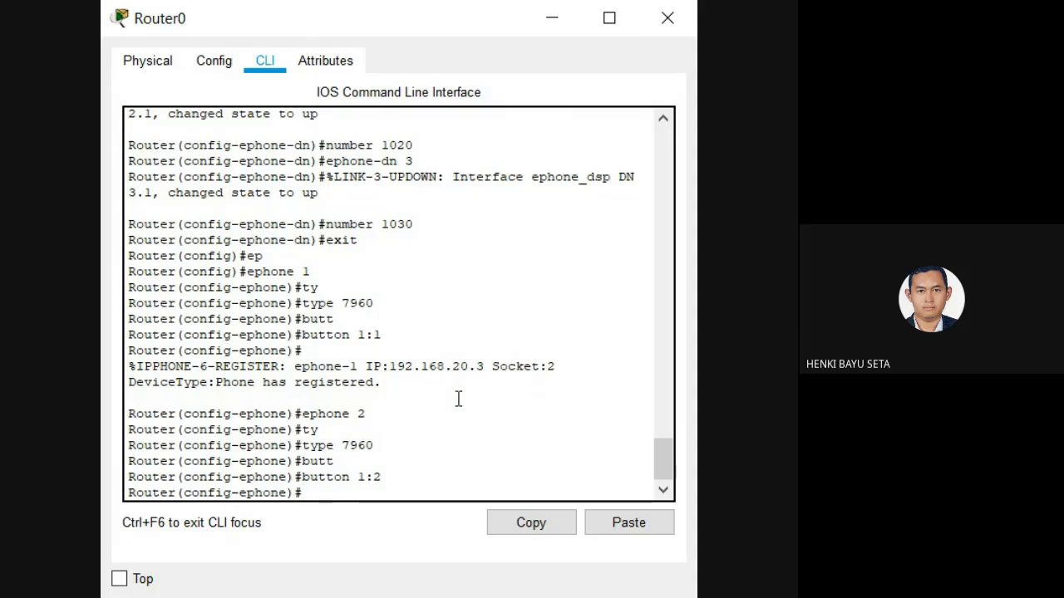
{"action": "type", "text": "ephone"}
{"action": "key", "text": "Return"}
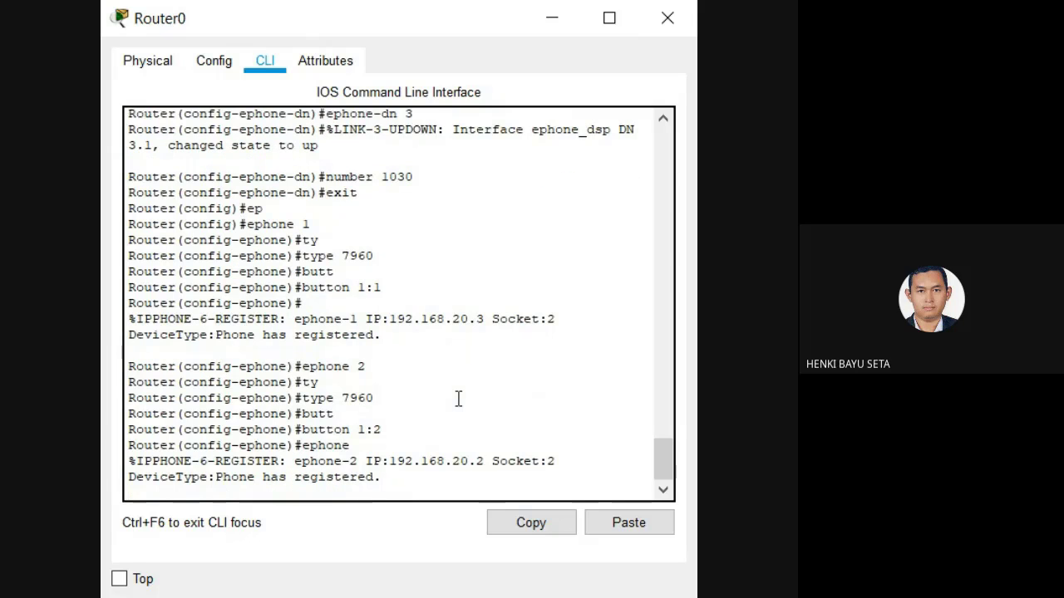
{"action": "key", "text": "Return"}
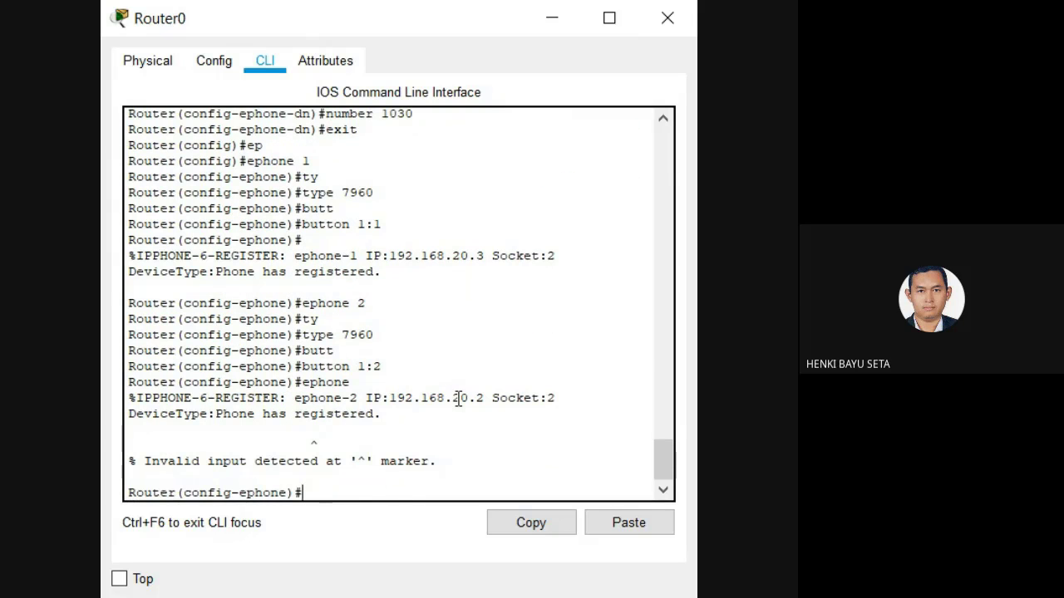
Enter the configuration of ephone 3 and set its phone type to 7960.
{"action": "type", "text": "ephone"}
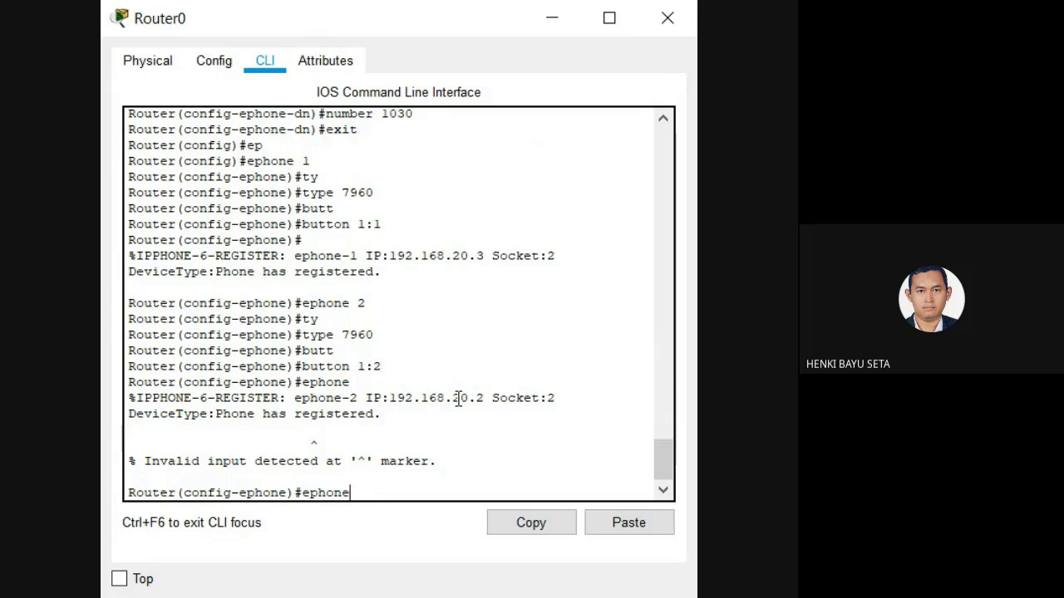
{"action": "type", "text": " 3"}
{"action": "key", "text": "Return"}
{"action": "type", "text": "t"}
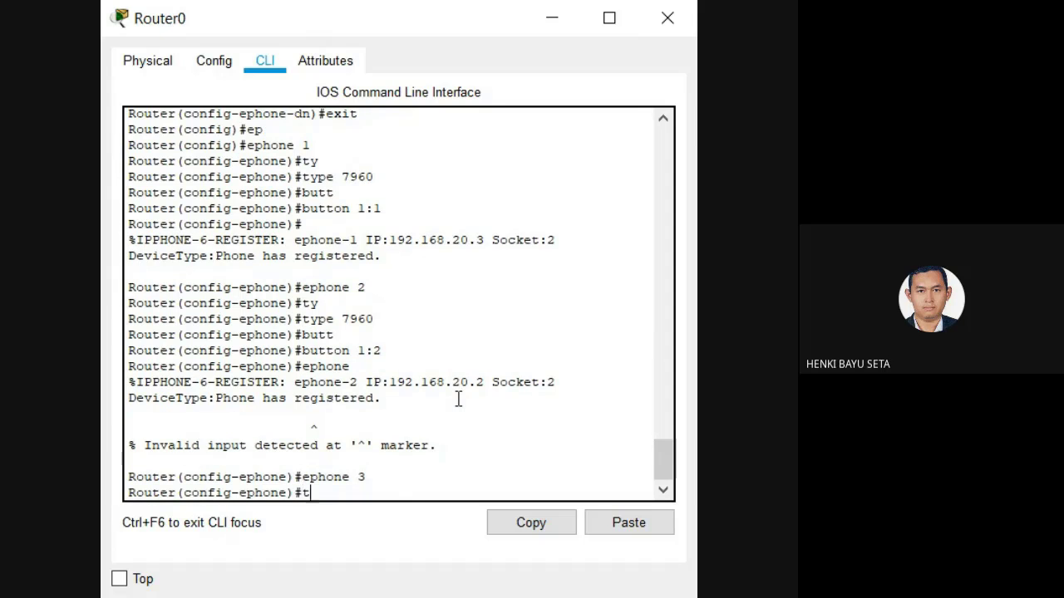
{"action": "type", "text": "yp"}
{"action": "key", "text": "Tab"}
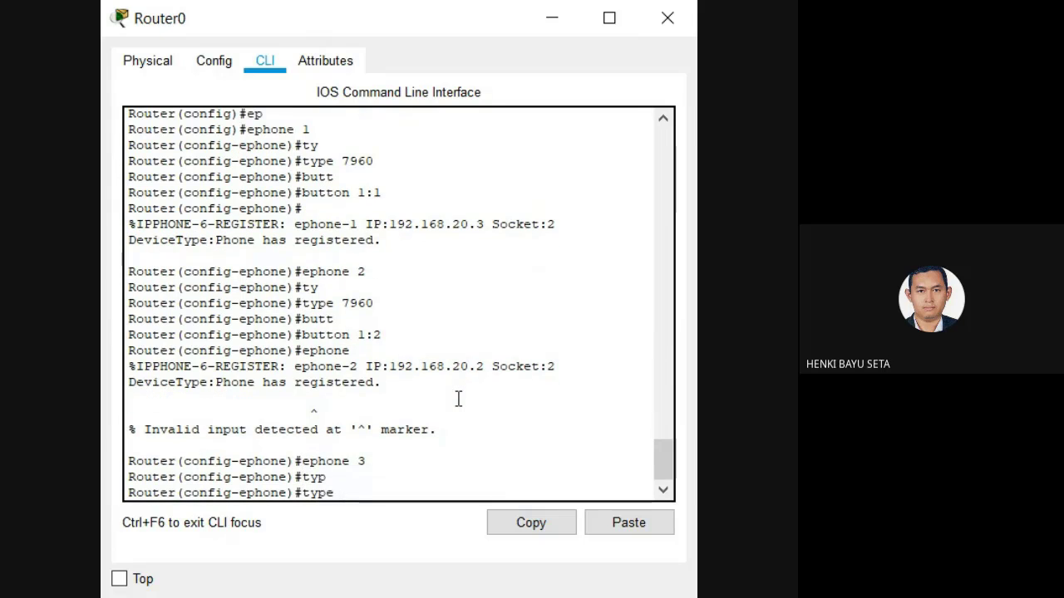
{"action": "type", "text": "7960"}
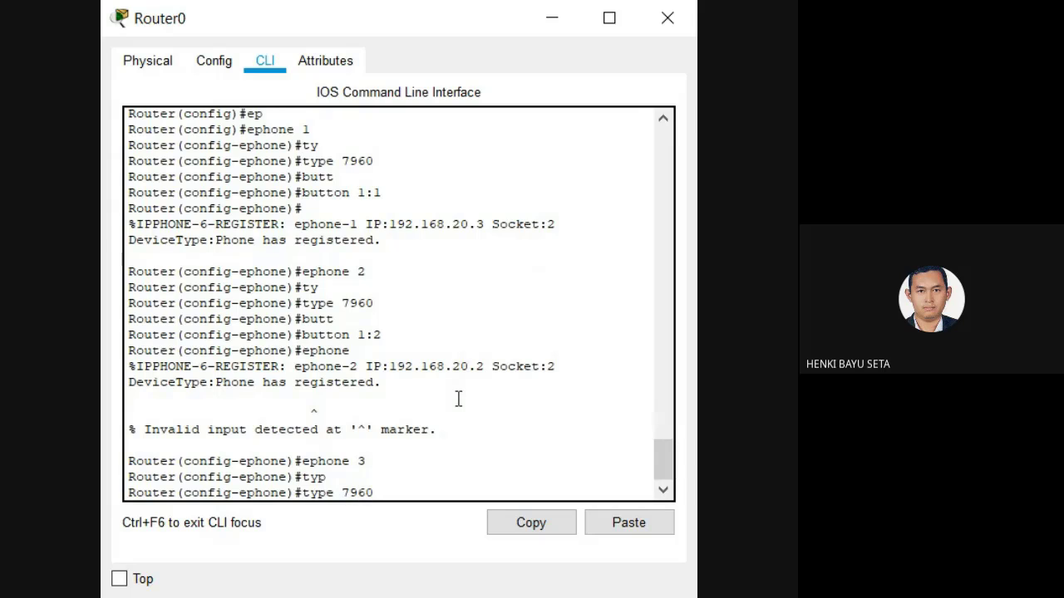
{"action": "key", "text": "Return"}
Map line button 1 of ephone 3 to directory number 3 with the button 1:3 command.
{"action": "type", "text": "butt"}
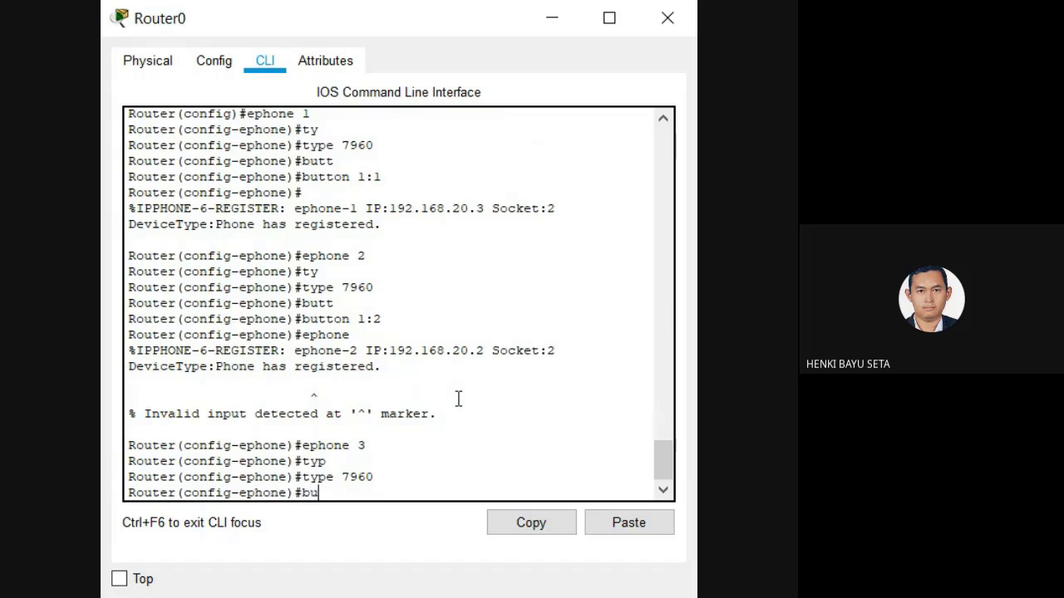
{"action": "key", "text": "Tab"}
{"action": "type", "text": "1:3"}
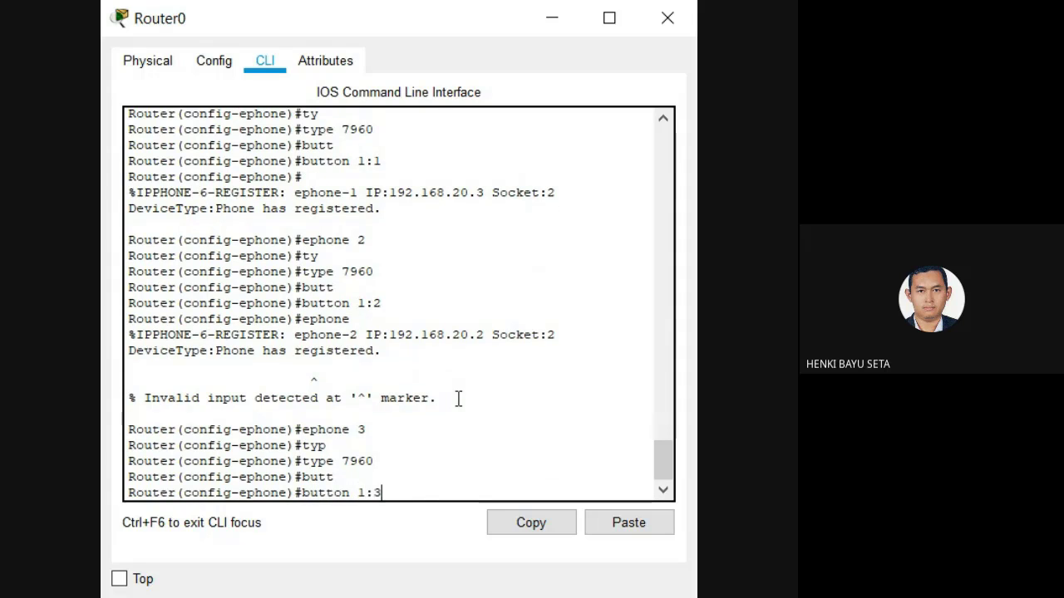
{"action": "key", "text": "Return"}
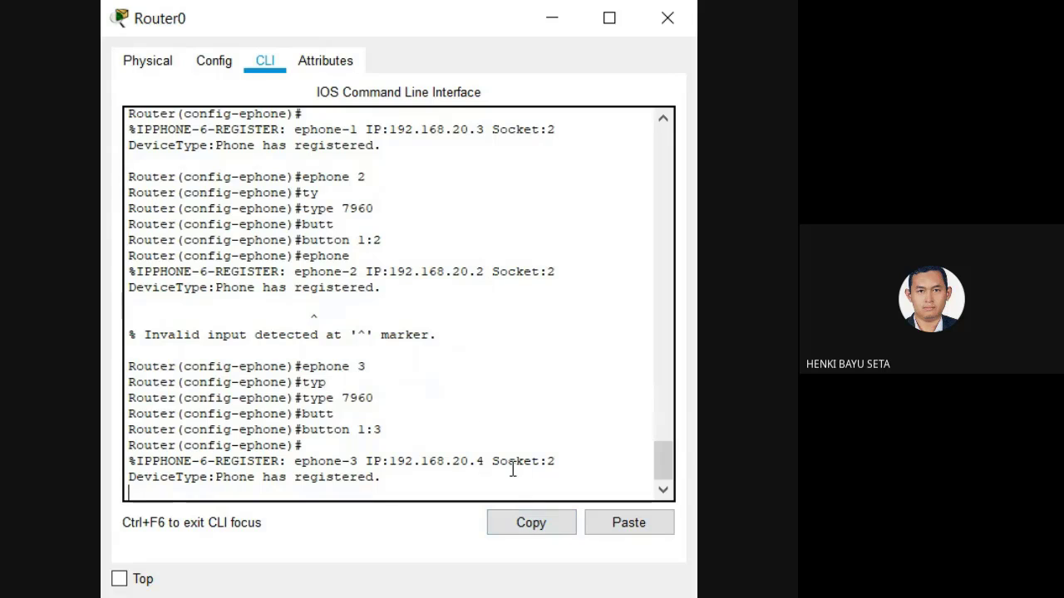
{"action": "key", "text": "Return"}
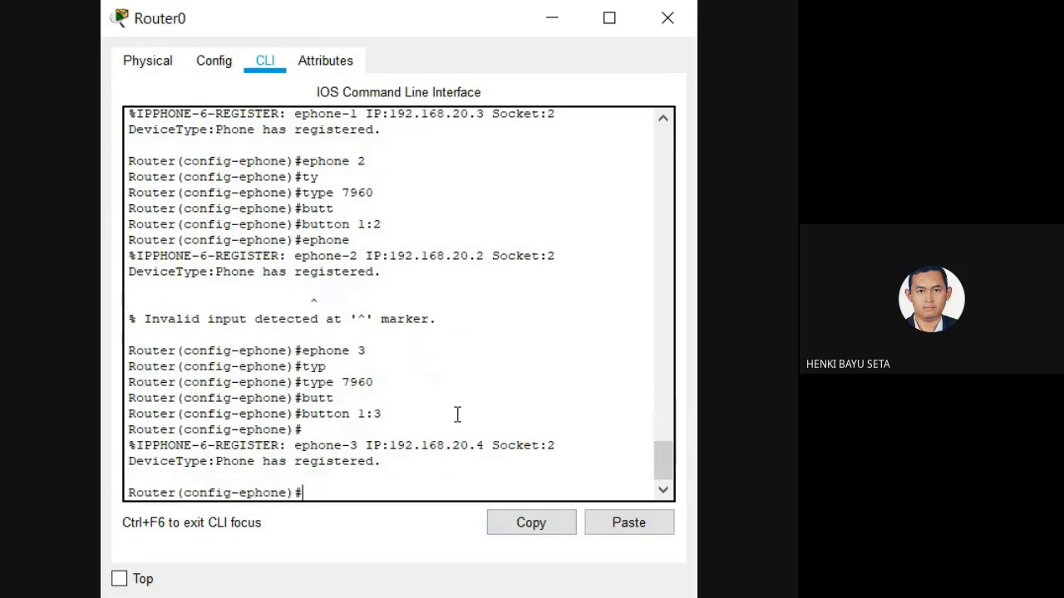
Return to privileged mode and copy the router's running-config to startup-config, accepting the default destination filename.
{"action": "type", "text": "end"}
{"action": "key", "text": "Return"}
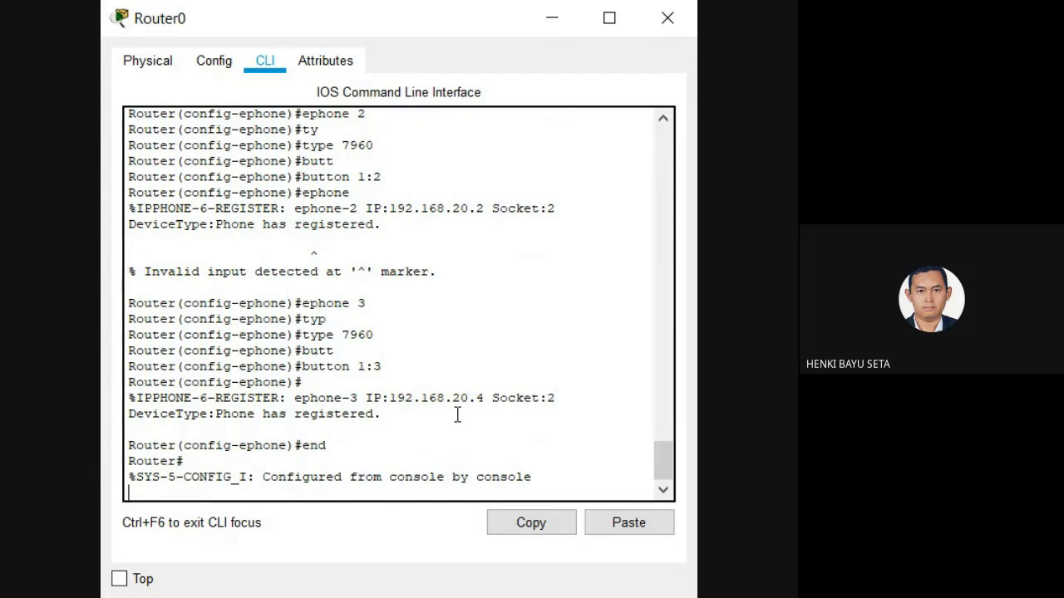
{"action": "key", "text": "Return"}
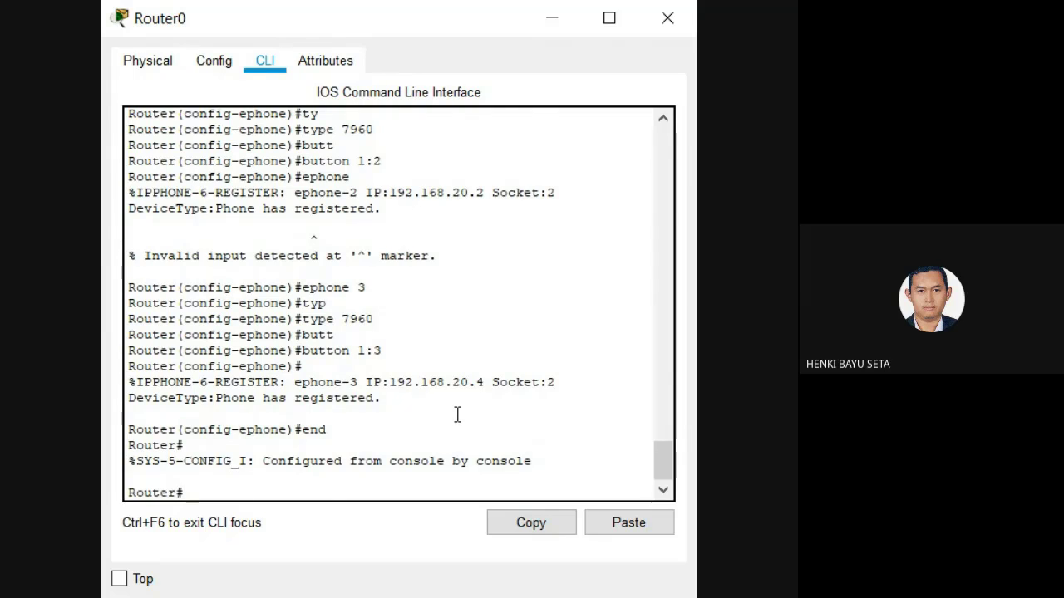
{"action": "type", "text": "co"}
{"action": "key", "text": "Tab"}
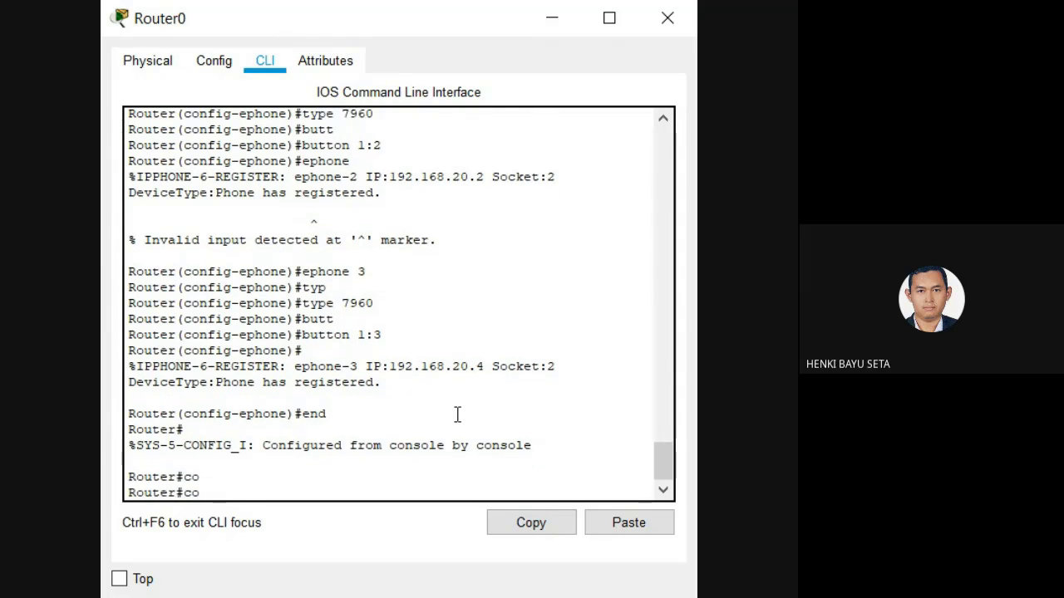
{"action": "type", "text": "p"}
{"action": "key", "text": "Tab"}
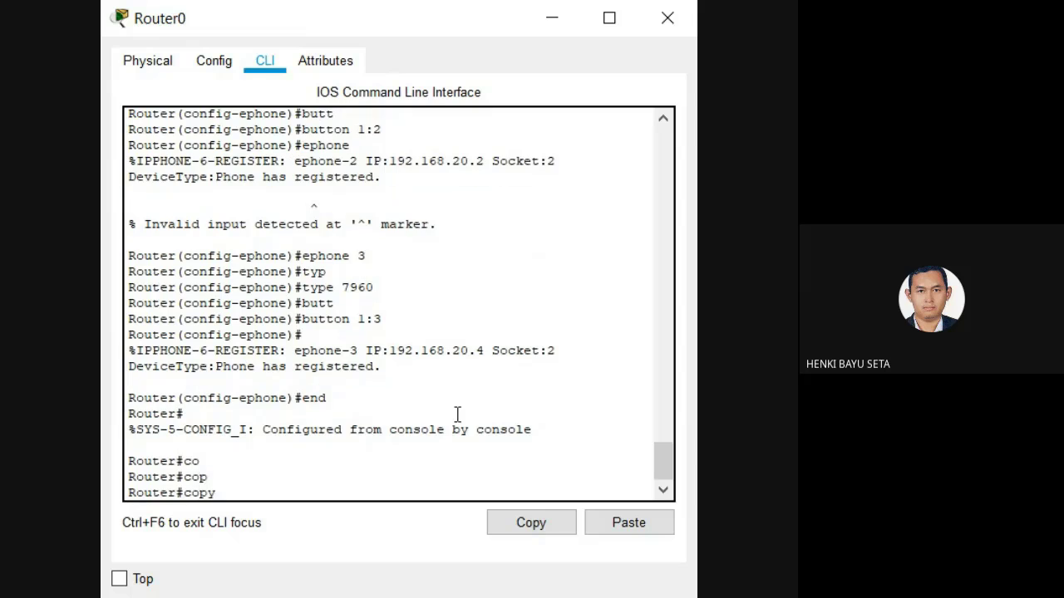
{"action": "type", "text": "run"}
{"action": "key", "text": "Tab"}
{"action": "type", "text": "st"}
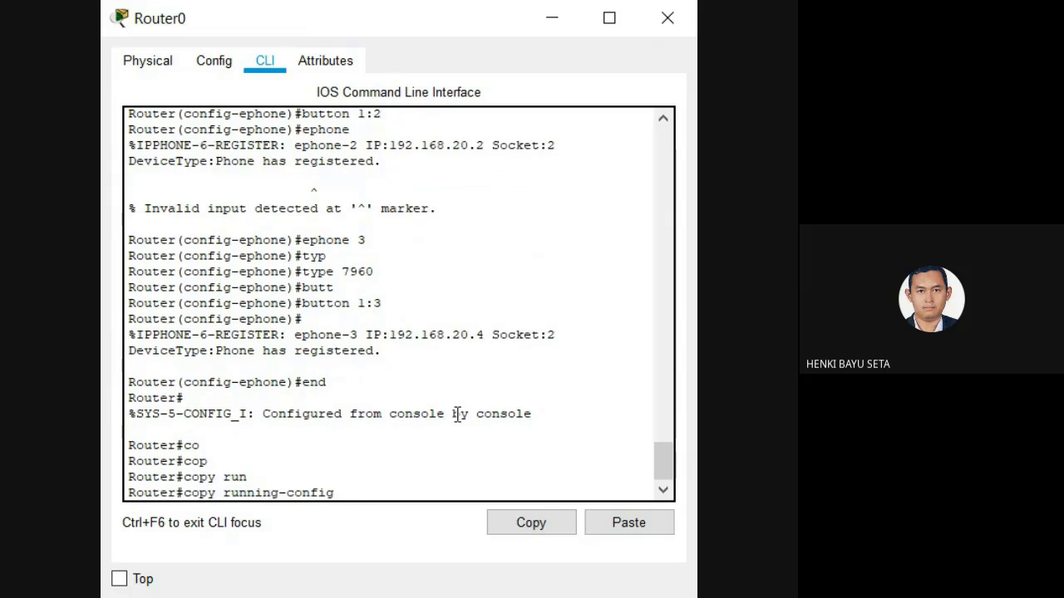
{"action": "key", "text": "Tab"}
{"action": "key", "text": "Return"}
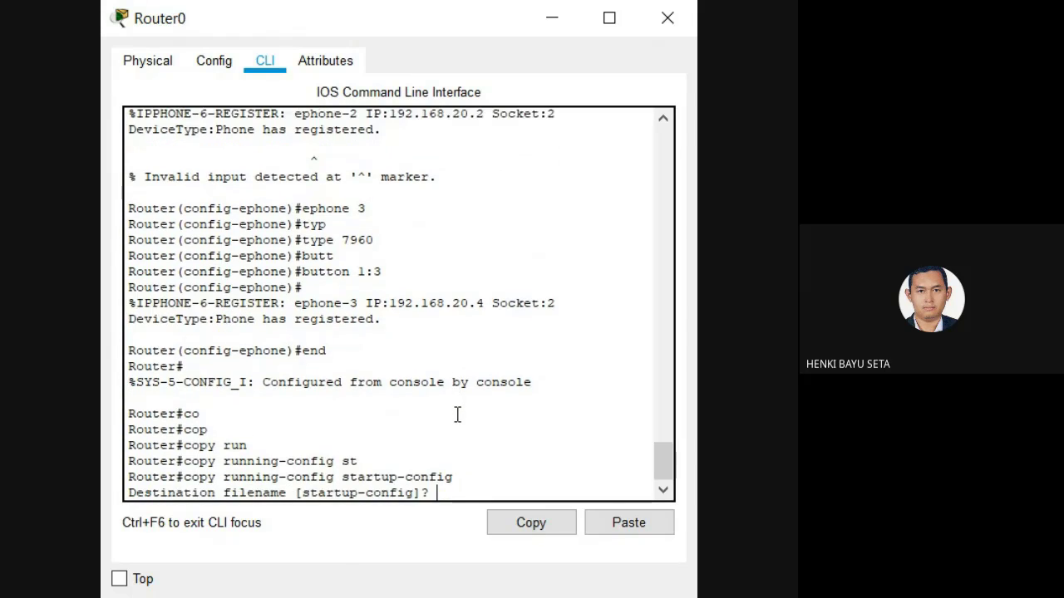
{"action": "key", "text": "Return"}
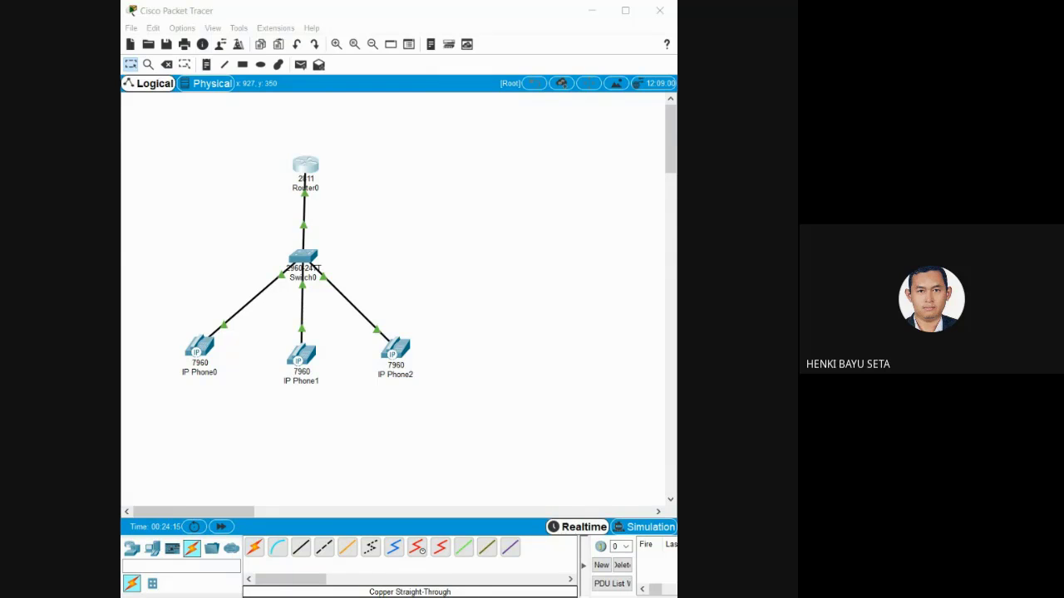
Open IP Phone0 and examine its display, global settings and the ports and power connection on its rear.
{"action": "left_click", "coordinate": [392, 395]}
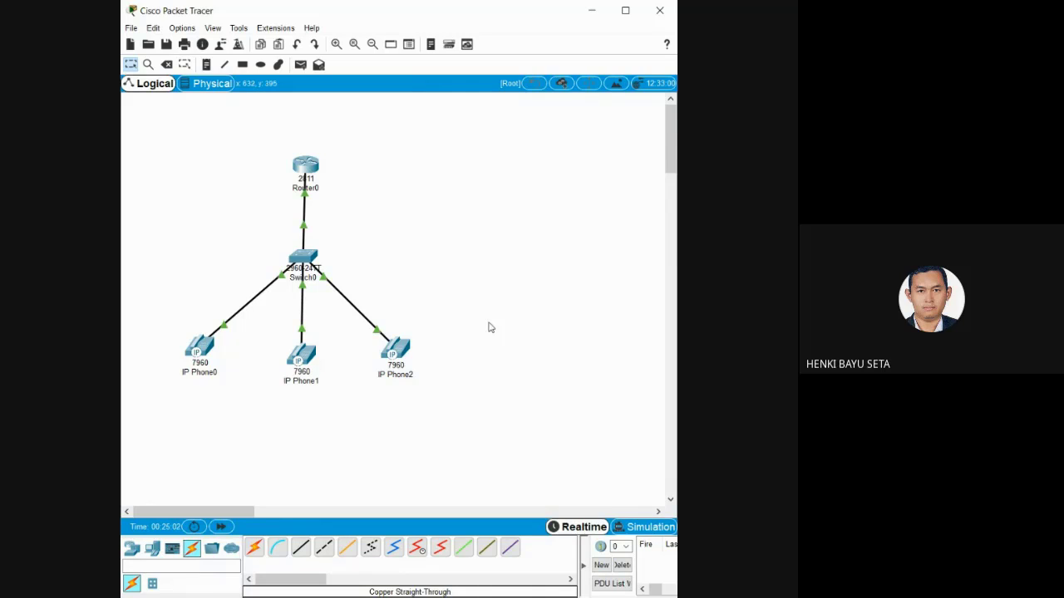
{"action": "left_click", "coordinate": [202, 350]}
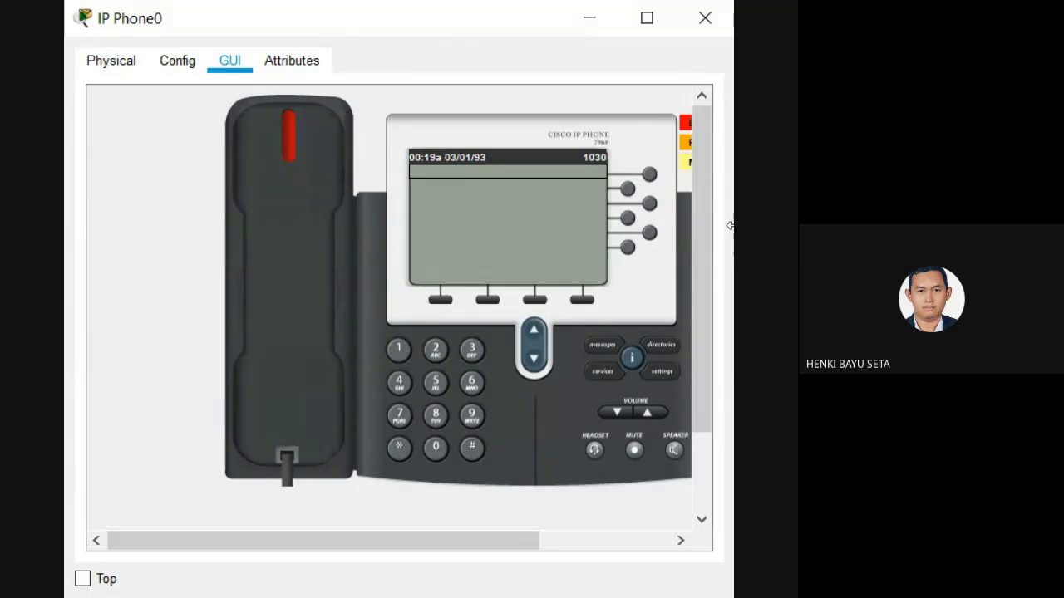
{"action": "left_click_drag", "start_coordinate": [732, 246], "coordinate": [781, 249]}
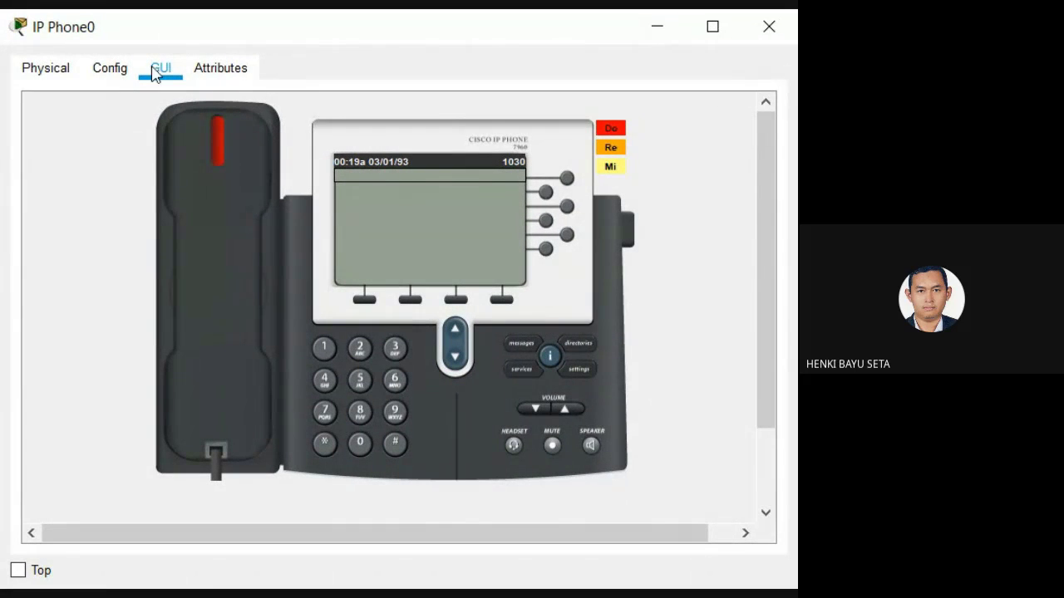
{"action": "left_click", "coordinate": [117, 70]}
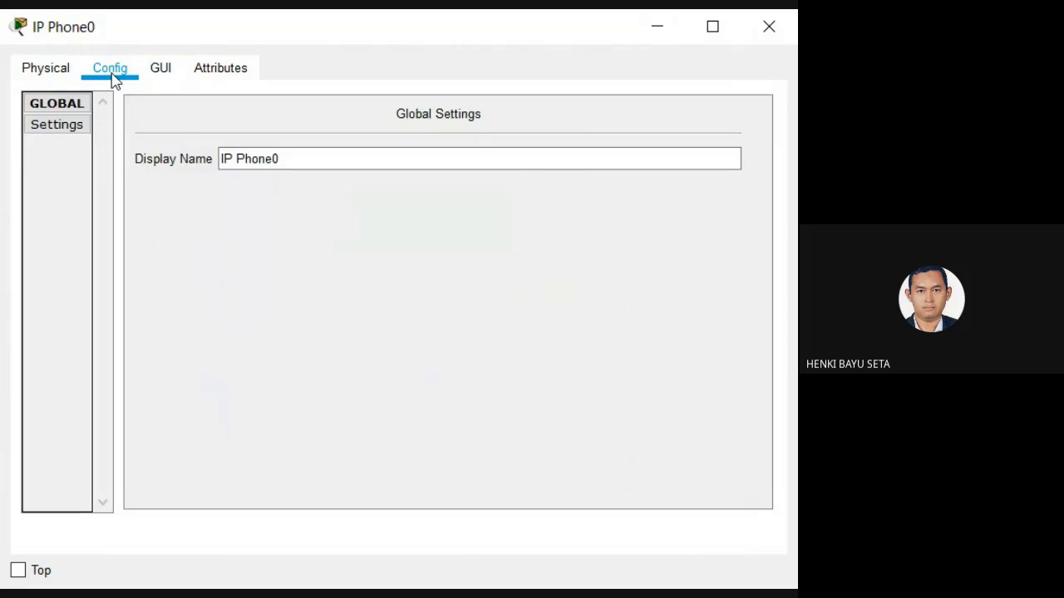
{"action": "left_click", "coordinate": [52, 71]}
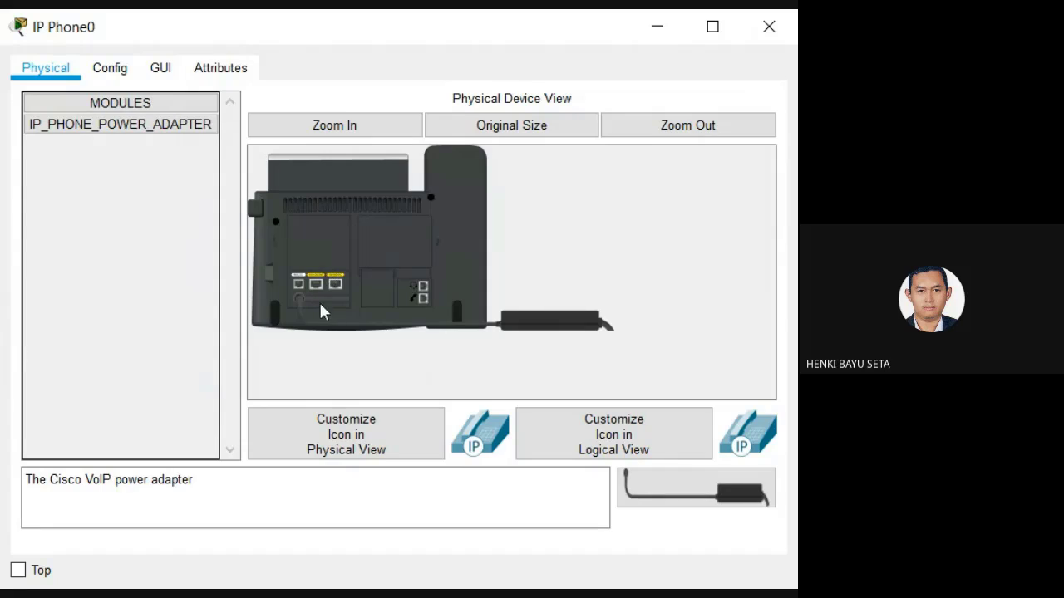
{"action": "left_click", "coordinate": [356, 126]}
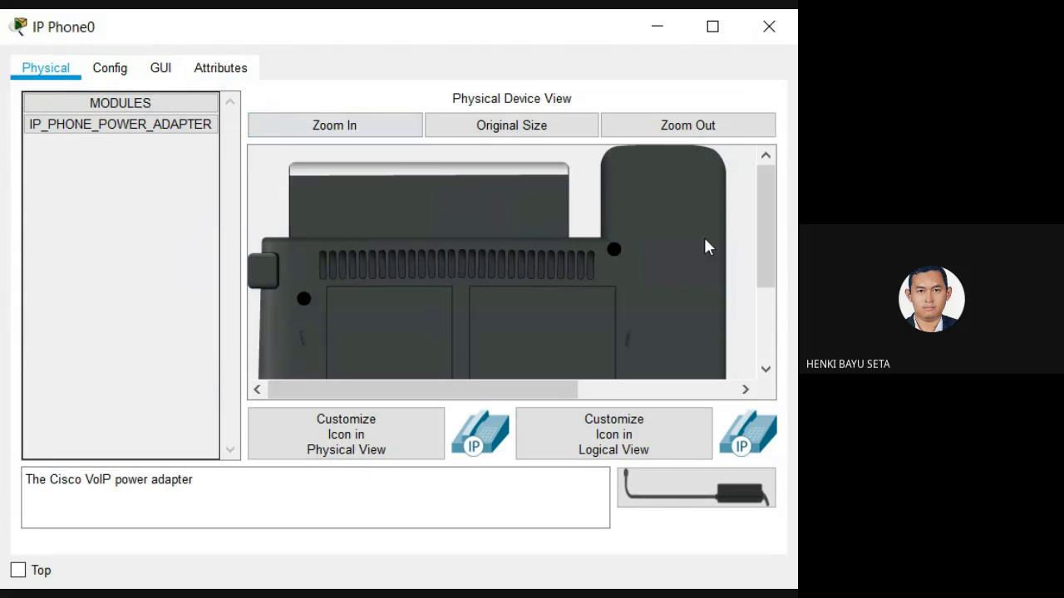
{"action": "left_click_drag", "start_coordinate": [766, 241], "coordinate": [767, 330]}
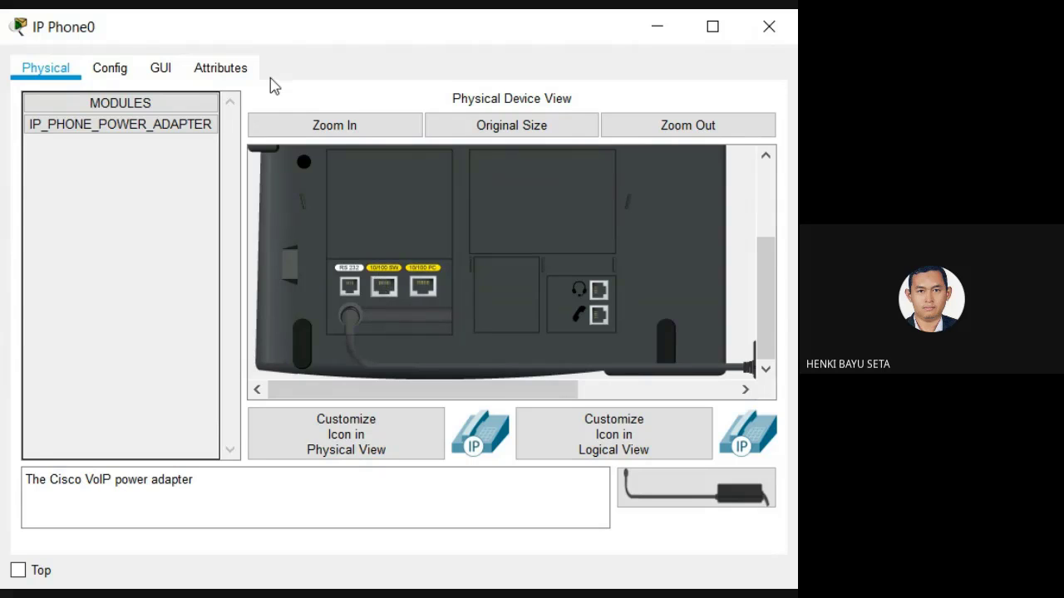
Show IP Phone0's phone interface and pick up its handset to answer the incoming call from extension 1020.
{"action": "left_click", "coordinate": [159, 76]}
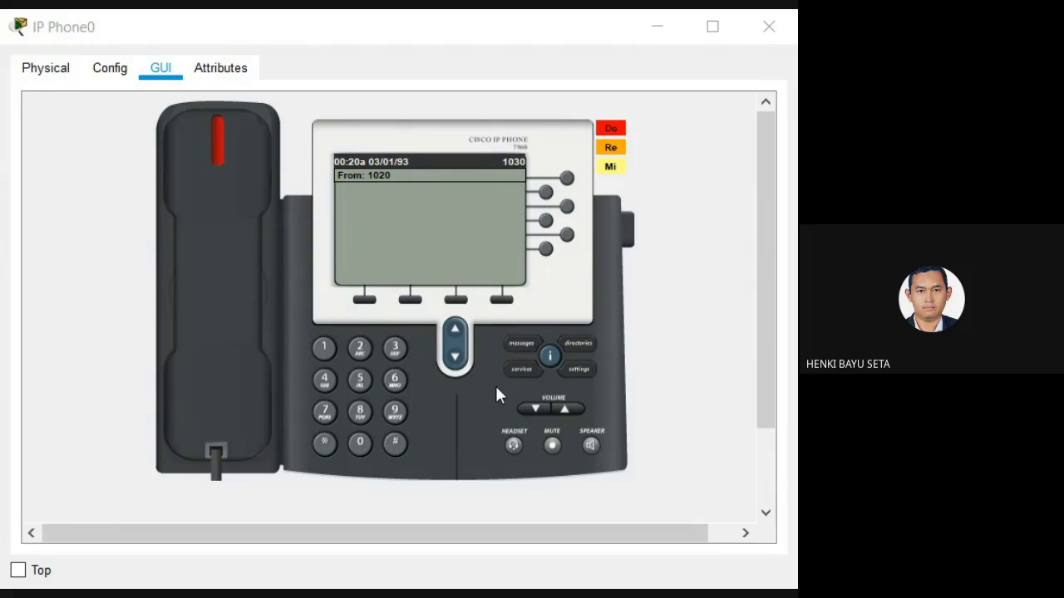
{"action": "left_click", "coordinate": [211, 301]}
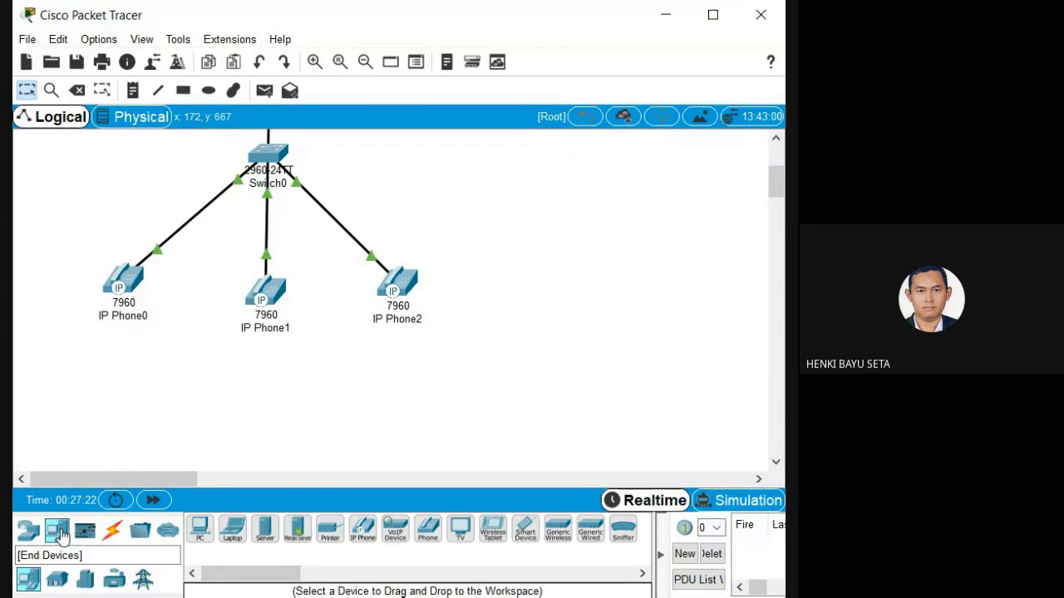
Add three PC-PT computers to the workspace, one below each of the three IP phones.
{"action": "left_click", "coordinate": [58, 533]}
{"action": "left_click", "coordinate": [199, 529]}
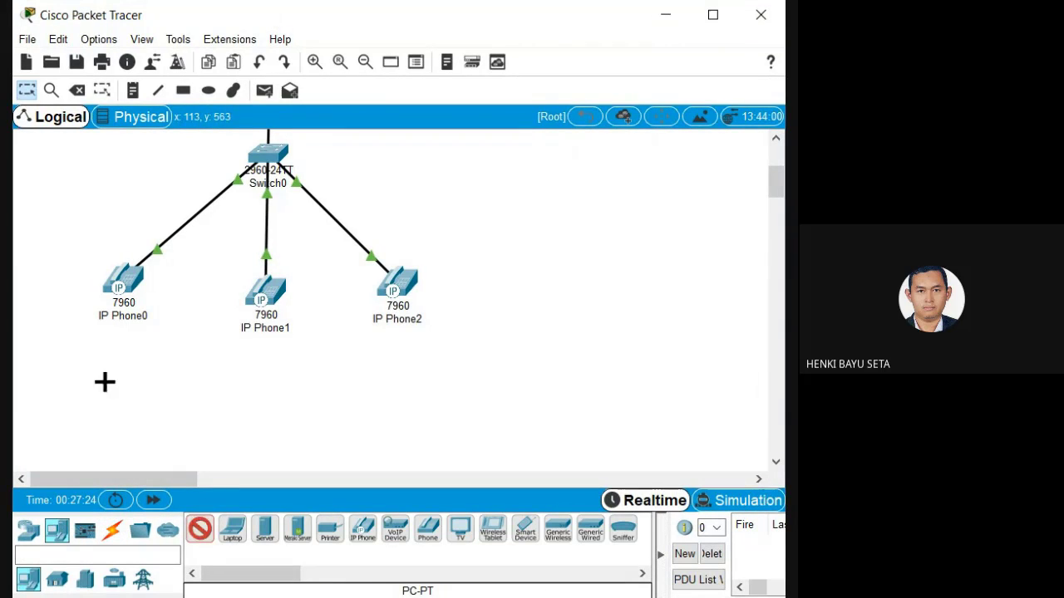
{"action": "left_click", "coordinate": [104, 381]}
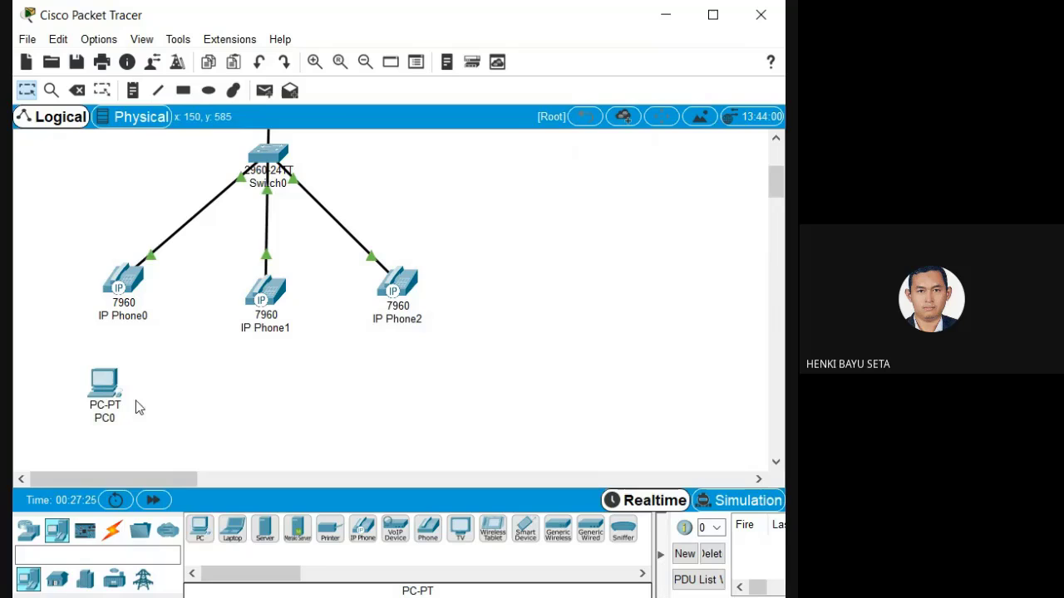
{"action": "left_click", "coordinate": [200, 531]}
{"action": "left_click", "coordinate": [249, 385]}
{"action": "left_click", "coordinate": [200, 529]}
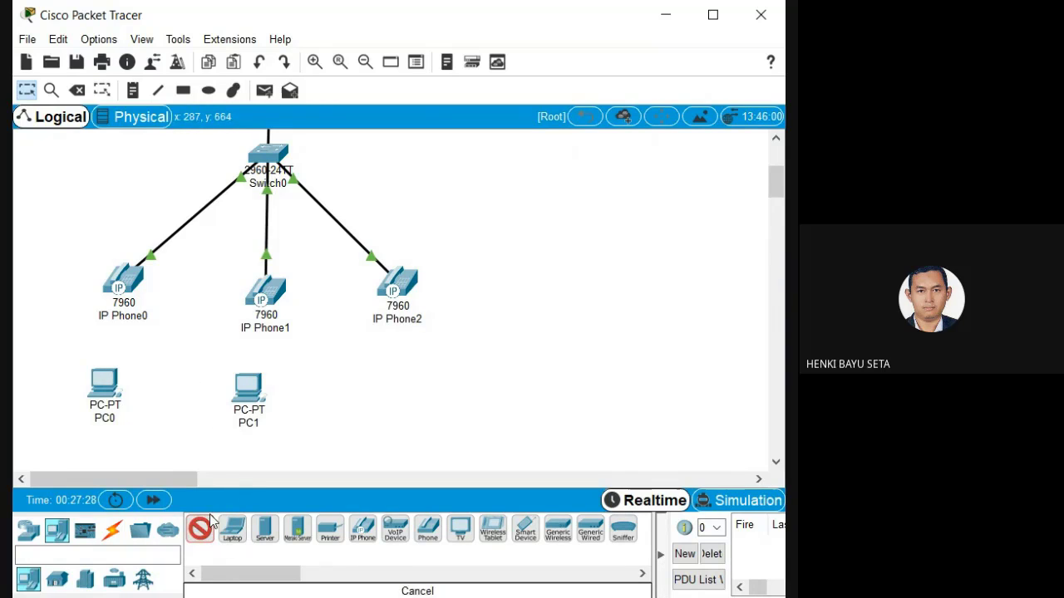
{"action": "left_click", "coordinate": [384, 384]}
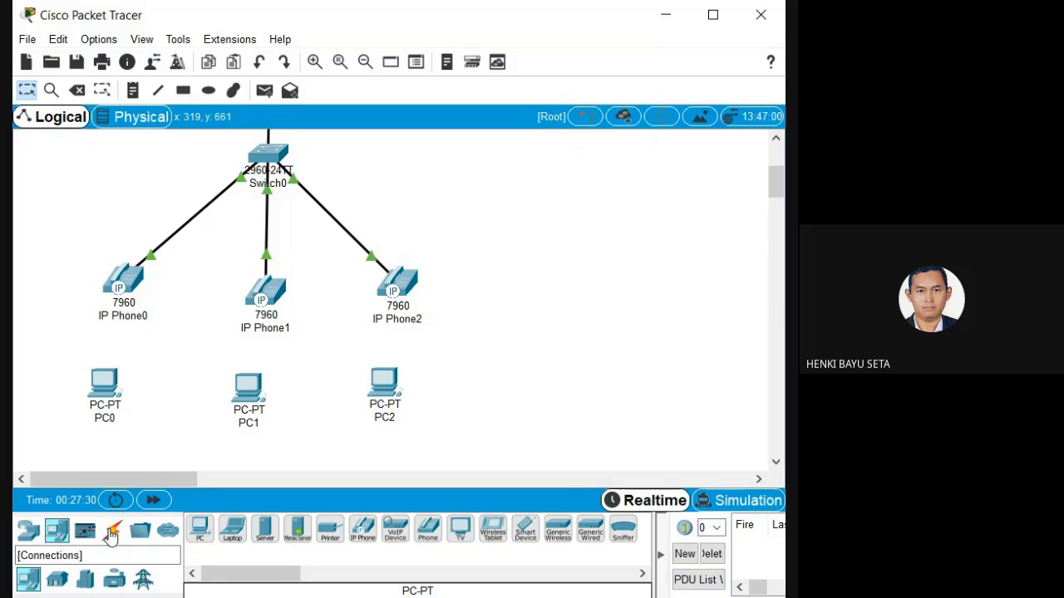
Connect PC0 to IP Phone0, PC1 to IP Phone1 and PC2 to IP Phone2 with Copper Straight-Through cables.
{"action": "left_click", "coordinate": [111, 530]}
{"action": "left_click", "coordinate": [265, 529]}
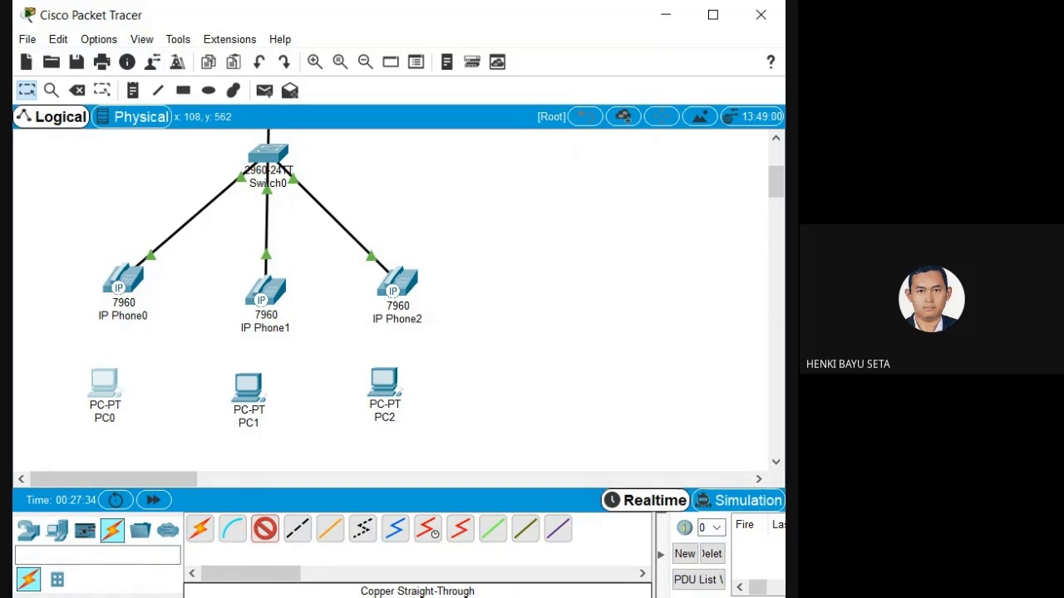
{"action": "left_click", "coordinate": [91, 388]}
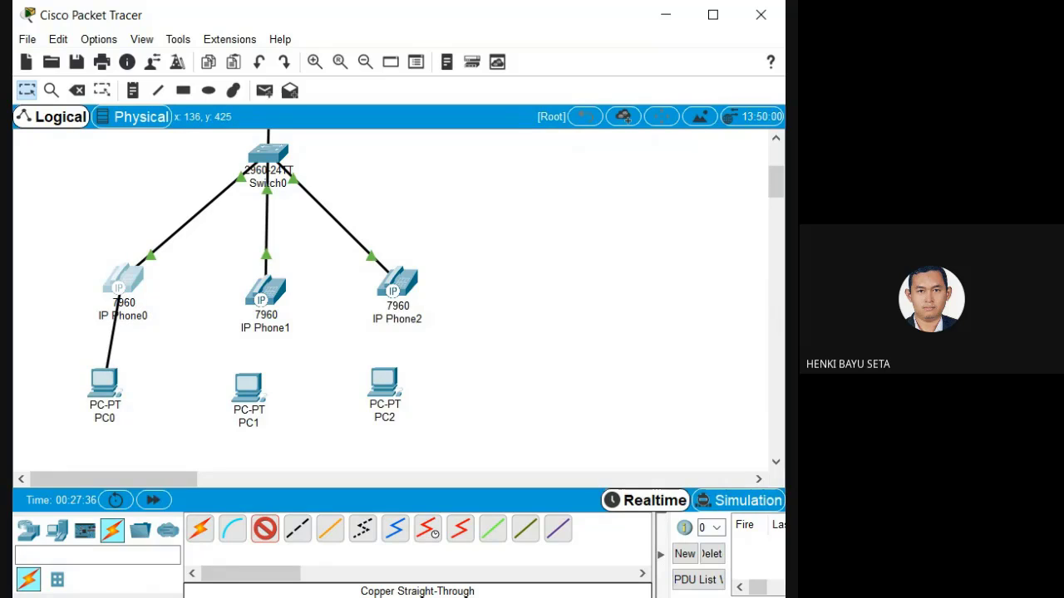
{"action": "left_click", "coordinate": [119, 287]}
{"action": "left_click", "coordinate": [265, 530]}
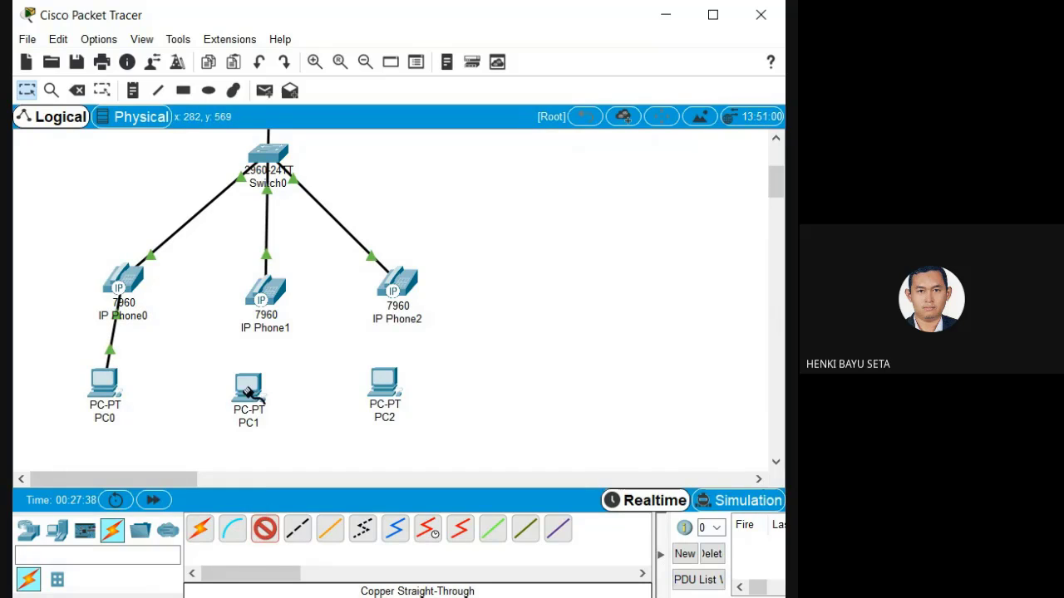
{"action": "left_click", "coordinate": [248, 387]}
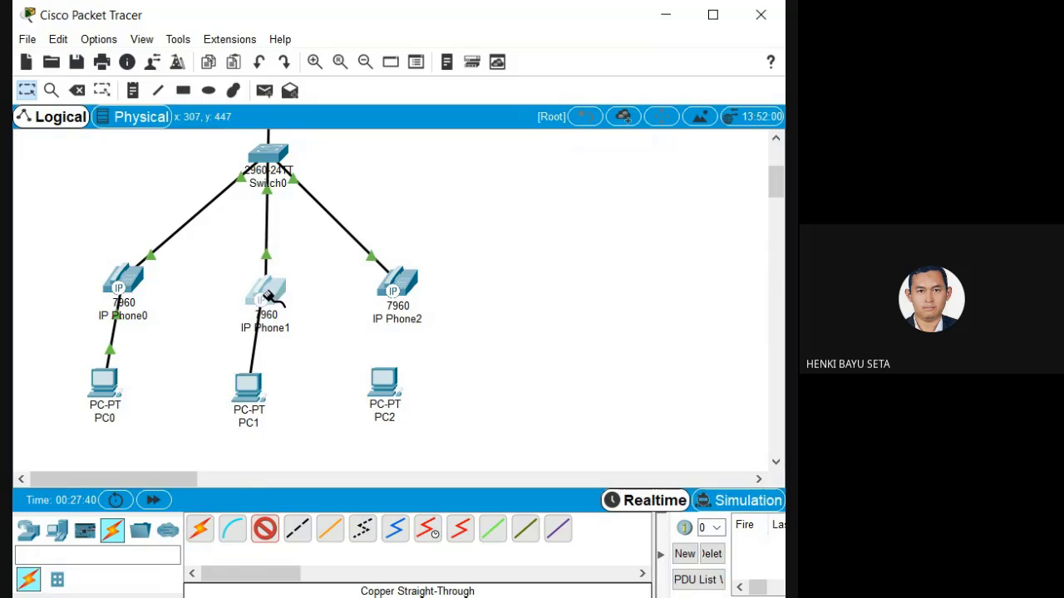
{"action": "left_click", "coordinate": [281, 301]}
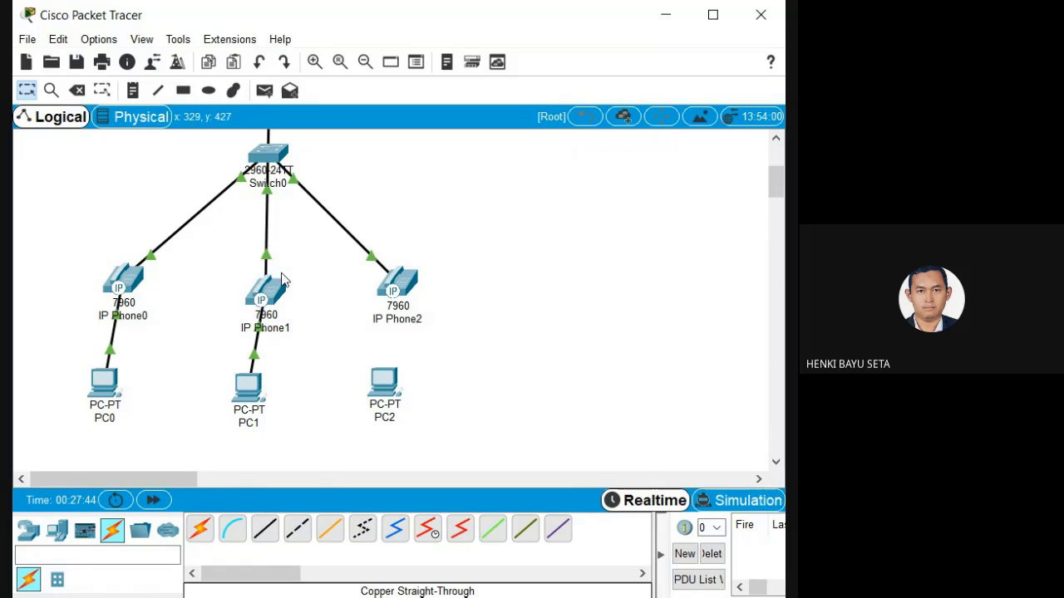
{"action": "left_click", "coordinate": [264, 528]}
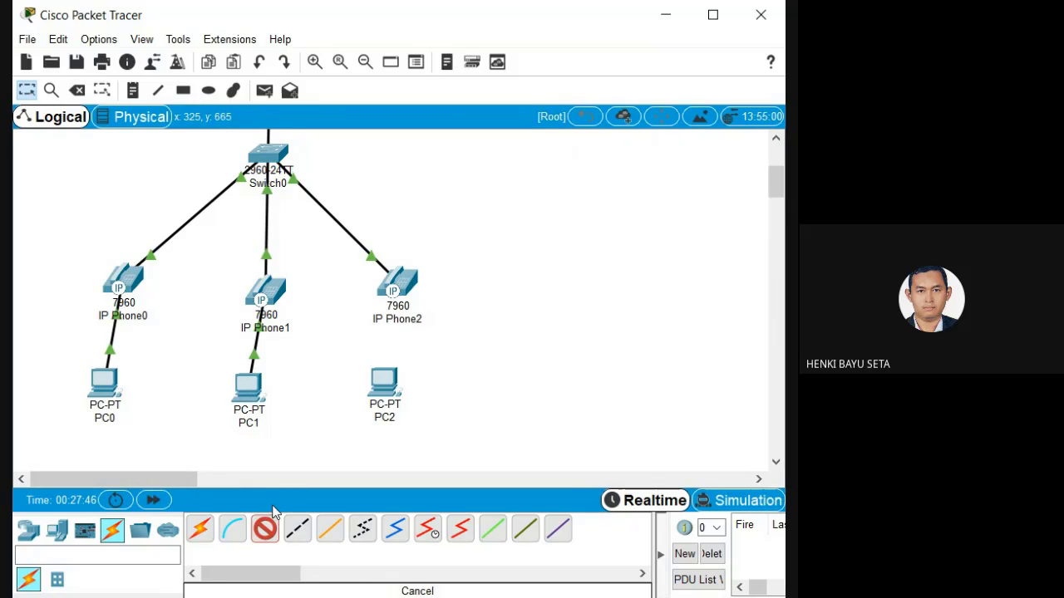
{"action": "left_click", "coordinate": [374, 388]}
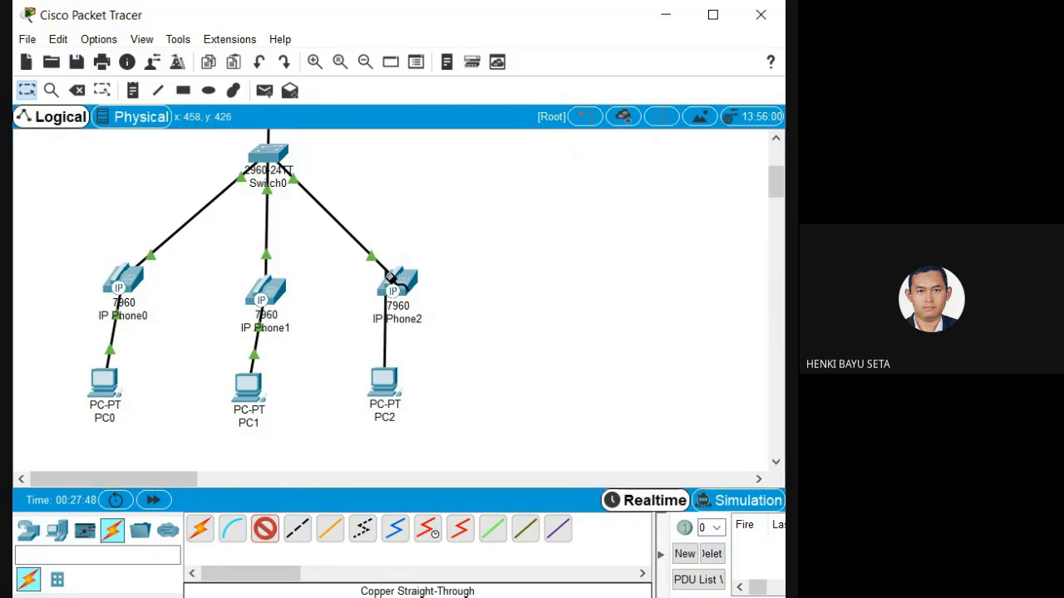
{"action": "left_click", "coordinate": [397, 287]}
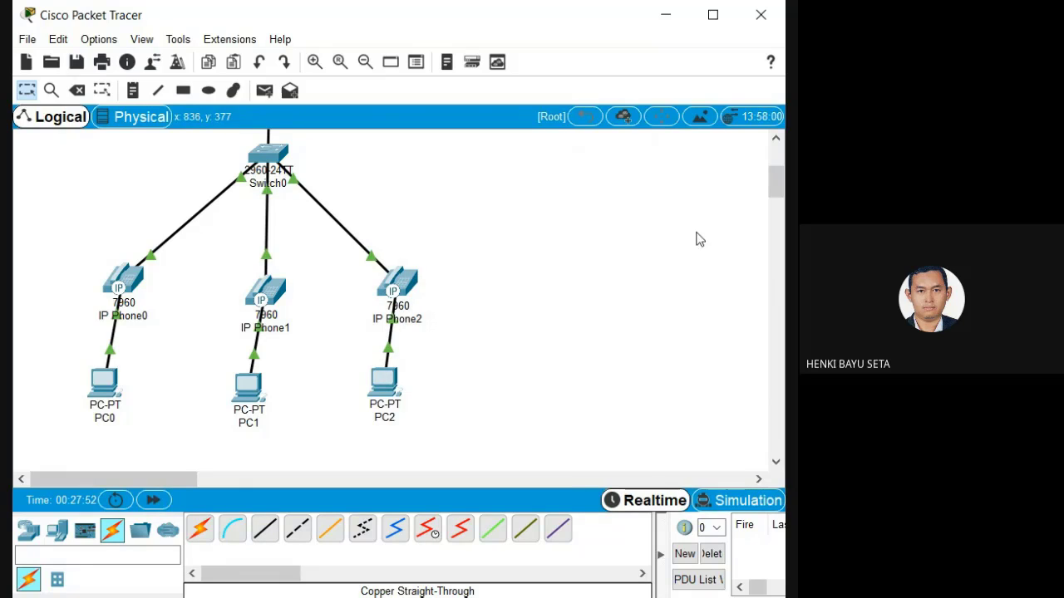
Open the device windows of PC0 and PC1 in turn and review the cabled topology.
{"action": "left_click", "coordinate": [114, 382]}
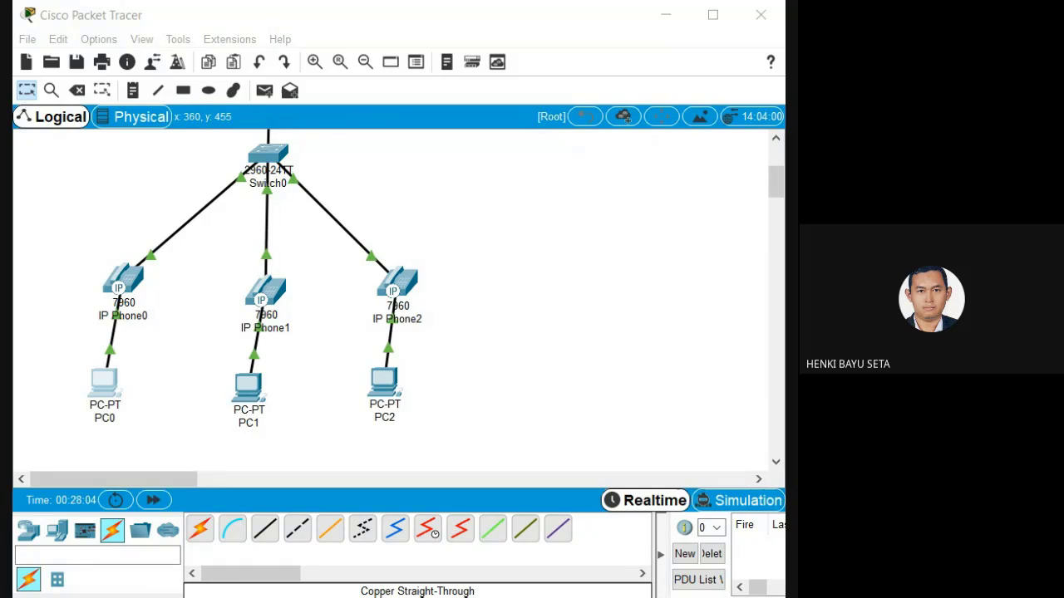
{"action": "left_click", "coordinate": [751, 112]}
{"action": "left_click", "coordinate": [251, 382]}
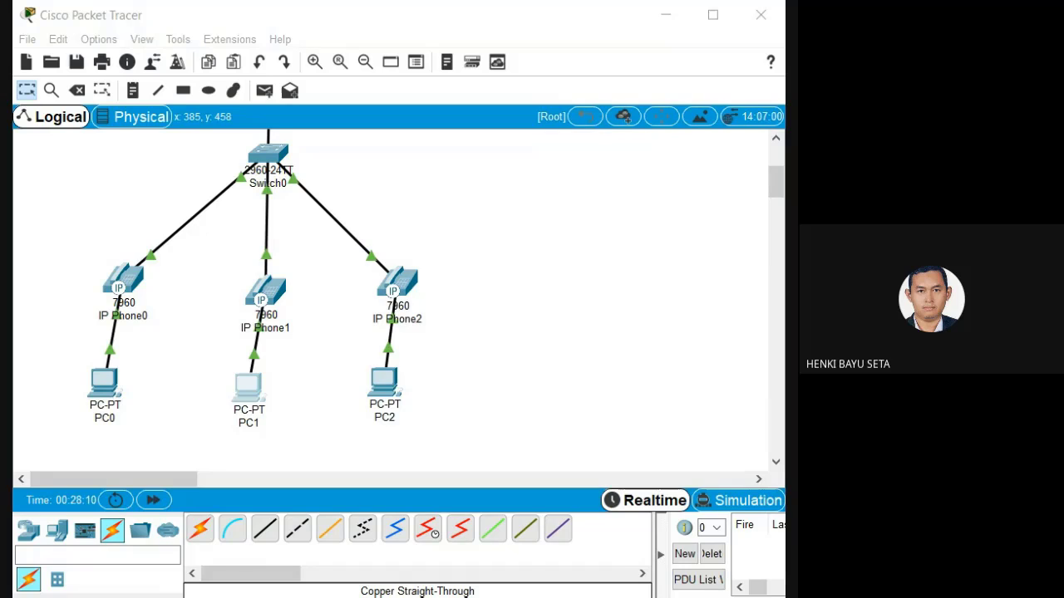
{"action": "scroll", "coordinate": [584, 311], "scroll_direction": "up", "scroll_amount": 5}
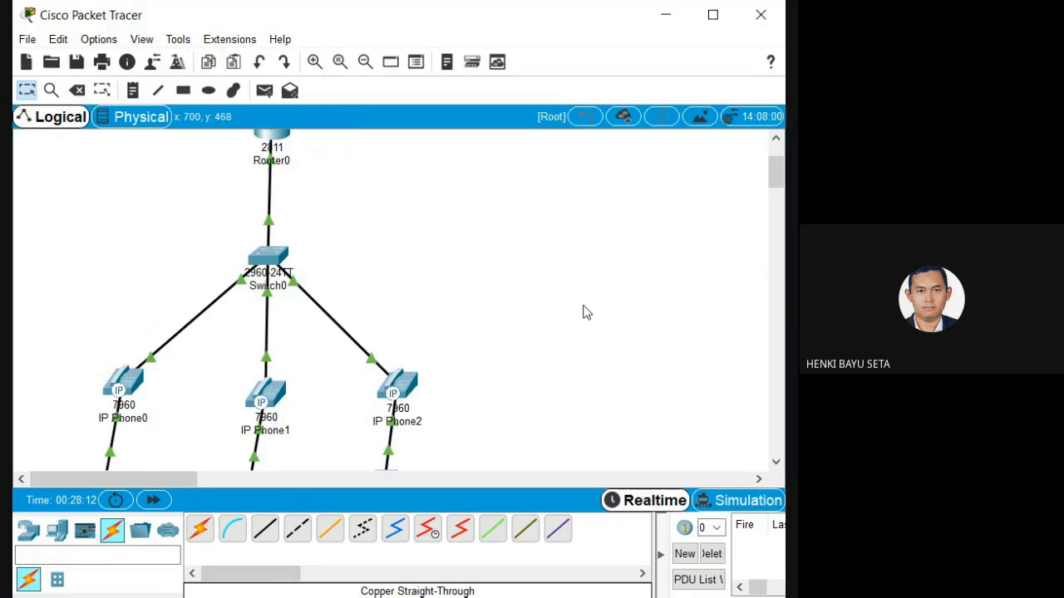
{"action": "scroll", "coordinate": [422, 275], "scroll_direction": "down", "scroll_amount": 5}
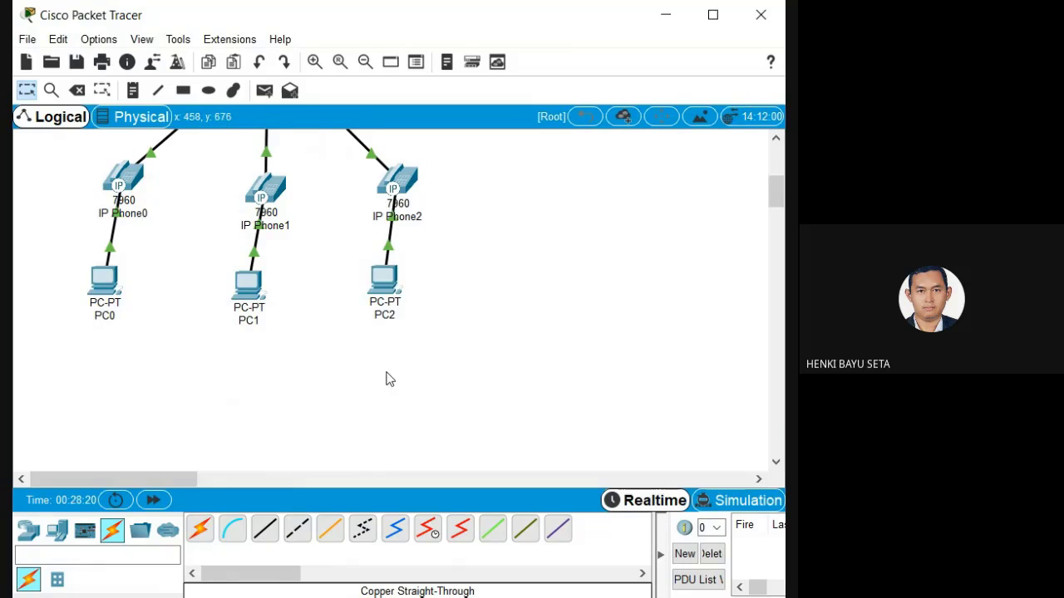
{"action": "scroll", "coordinate": [370, 395], "scroll_direction": "up", "scroll_amount": 2}
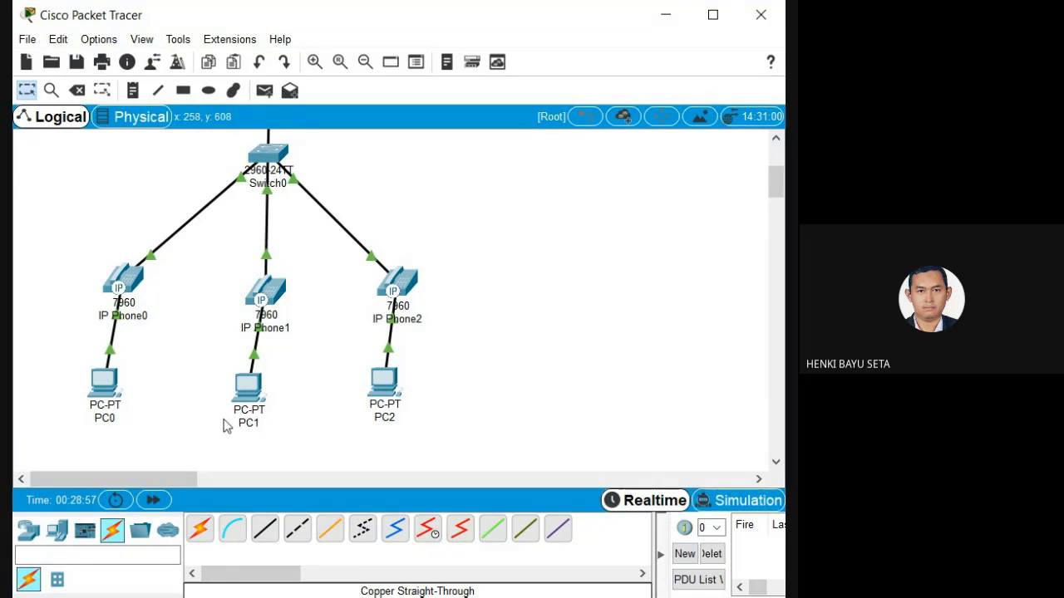
Test connectivity with simple PDUs from PC0 to PC1 and from PC1 to PC2, and delete the test scenario.
{"action": "left_click", "coordinate": [268, 94]}
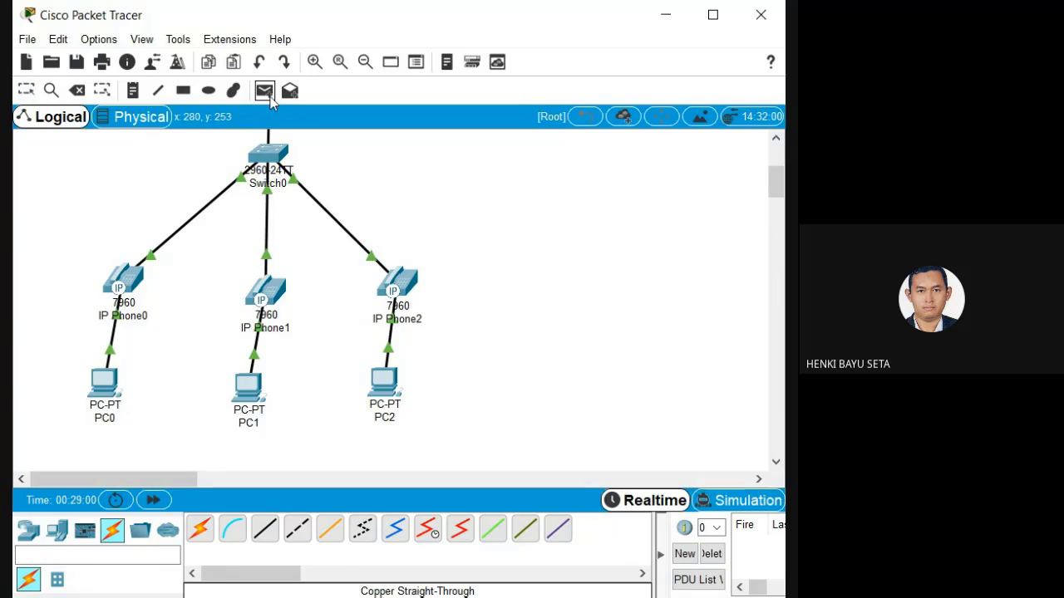
{"action": "left_click", "coordinate": [711, 16]}
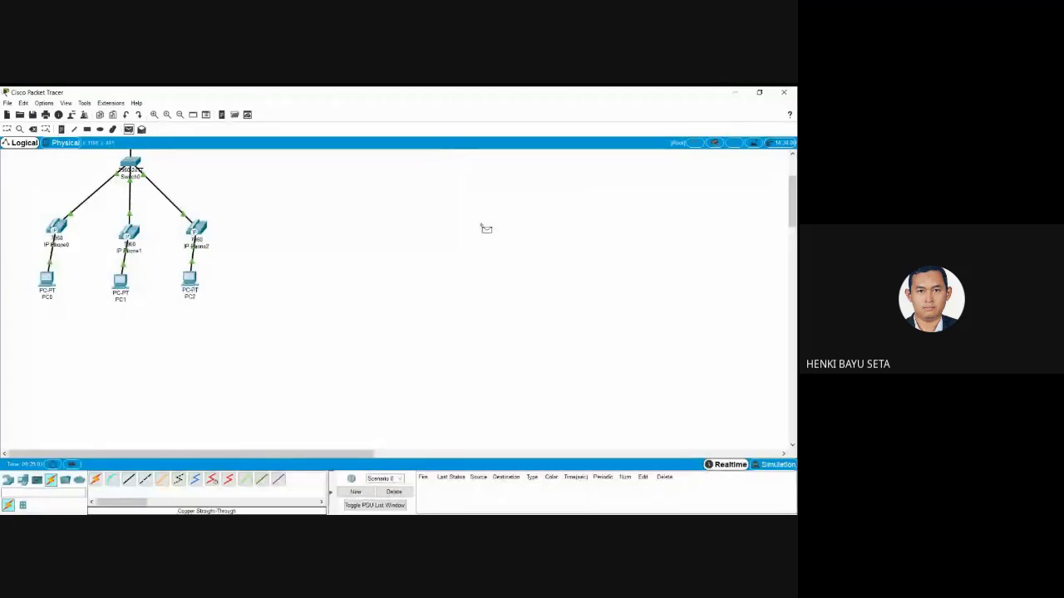
{"action": "left_click", "coordinate": [54, 281]}
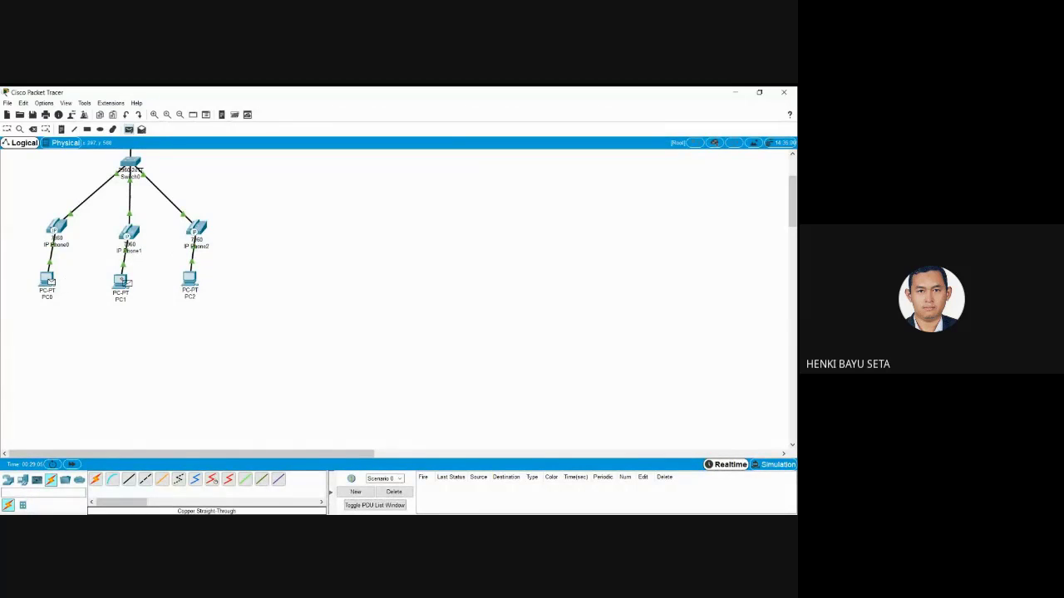
{"action": "left_click", "coordinate": [126, 282]}
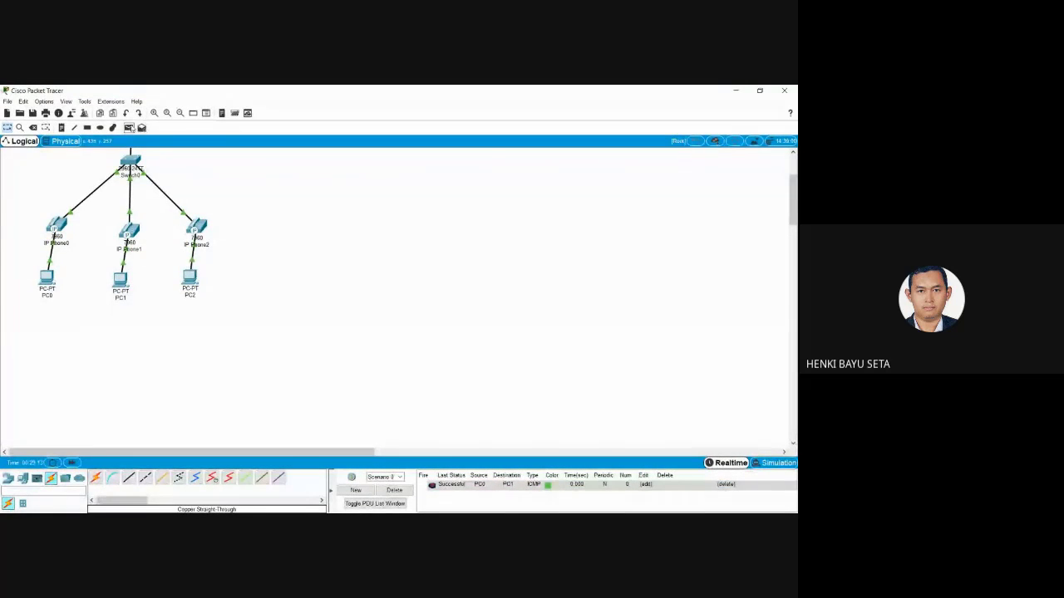
{"action": "left_click", "coordinate": [129, 127]}
{"action": "left_click", "coordinate": [196, 280]}
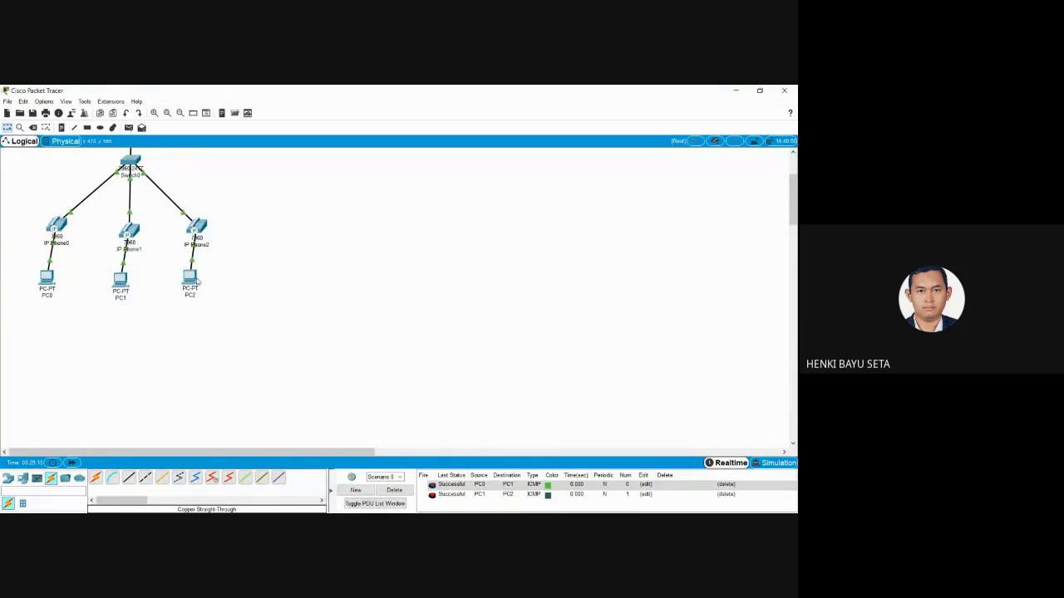
{"action": "left_click", "coordinate": [396, 489]}
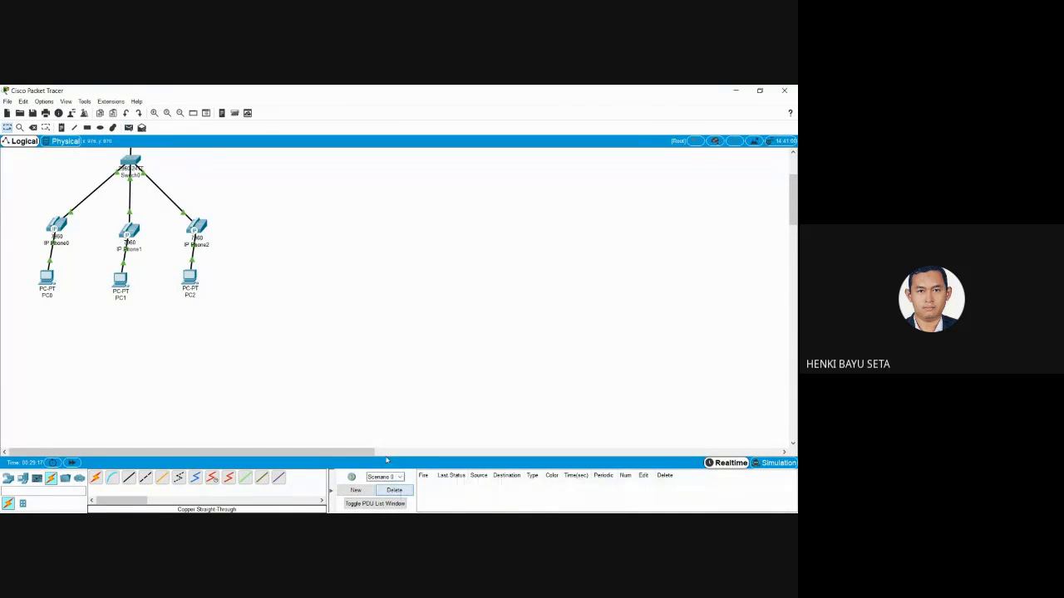
Test connectivity with a simple PDU from PC0 to Router0 and delete the test scenario.
{"action": "scroll", "coordinate": [250, 294], "scroll_direction": "up", "scroll_amount": 2}
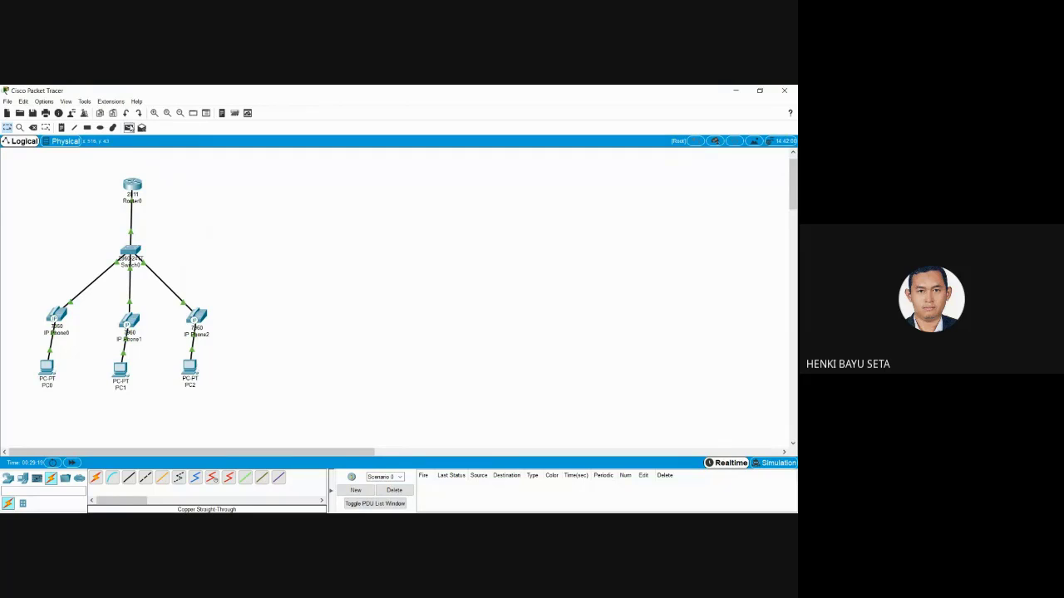
{"action": "left_click", "coordinate": [128, 127]}
{"action": "left_click", "coordinate": [50, 367]}
{"action": "left_click", "coordinate": [133, 185]}
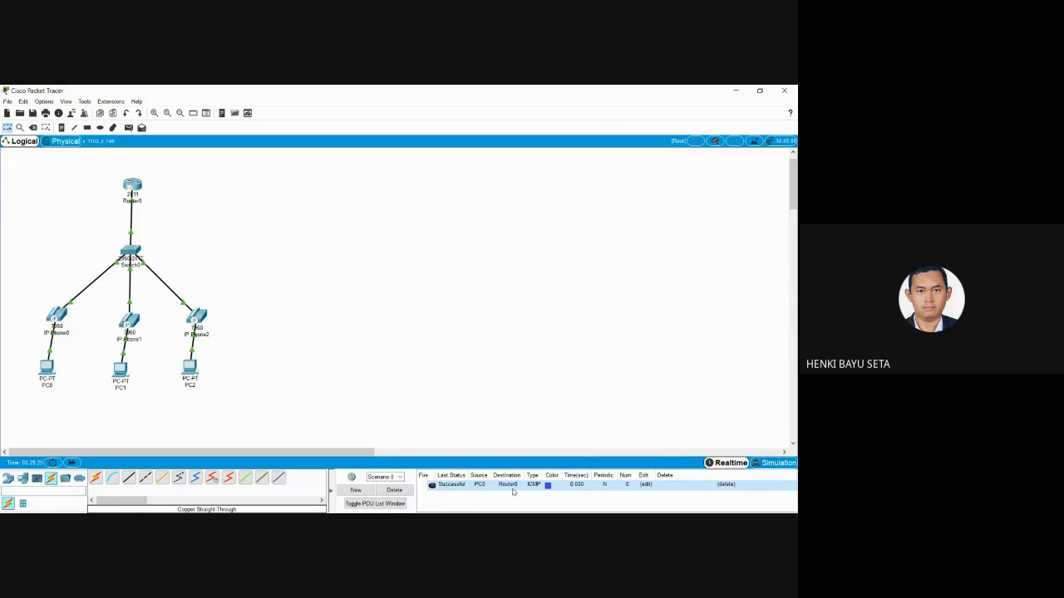
{"action": "left_click", "coordinate": [395, 490]}
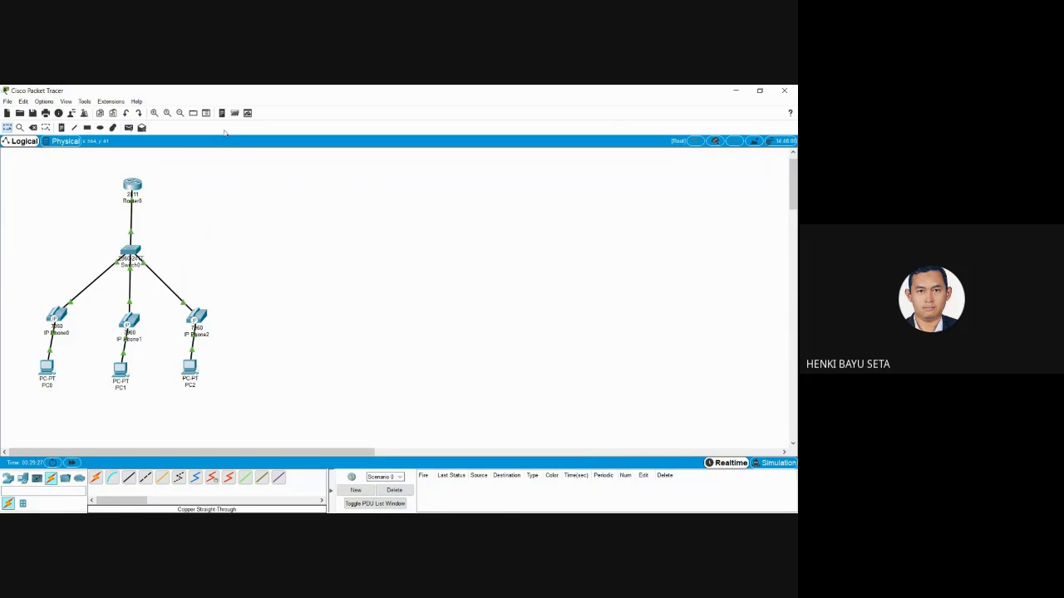
Test connectivity with a simple PDU from PC1 to IP Phone0 and delete the test scenario.
{"action": "left_click", "coordinate": [129, 127]}
{"action": "left_click", "coordinate": [120, 368]}
{"action": "left_click", "coordinate": [67, 315]}
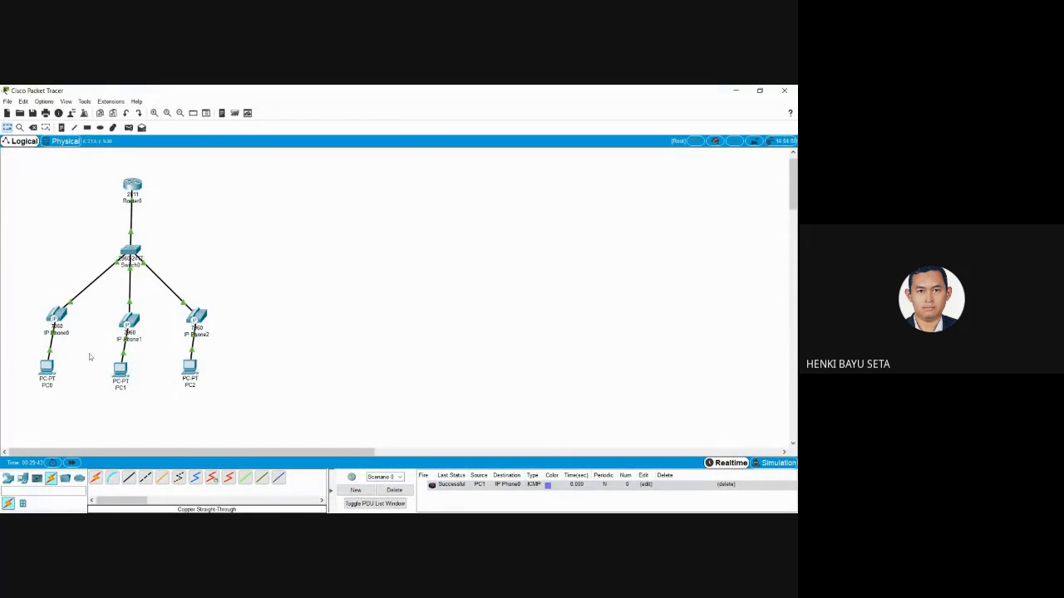
{"action": "left_click", "coordinate": [394, 491]}
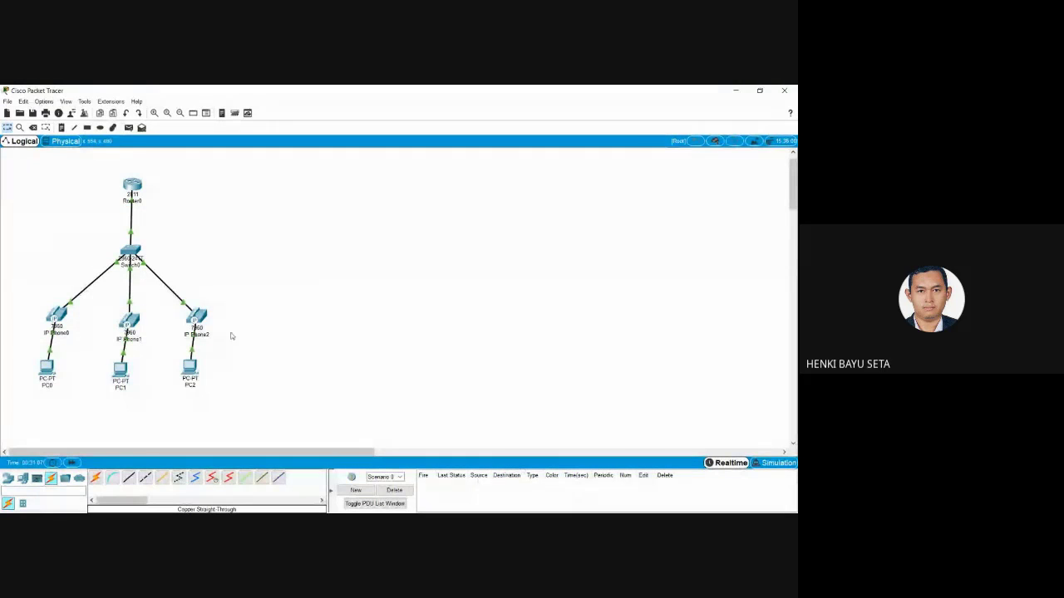
Restore the program window to its smaller size and select IP Phone0 in the topology.
{"action": "left_click", "coordinate": [759, 89]}
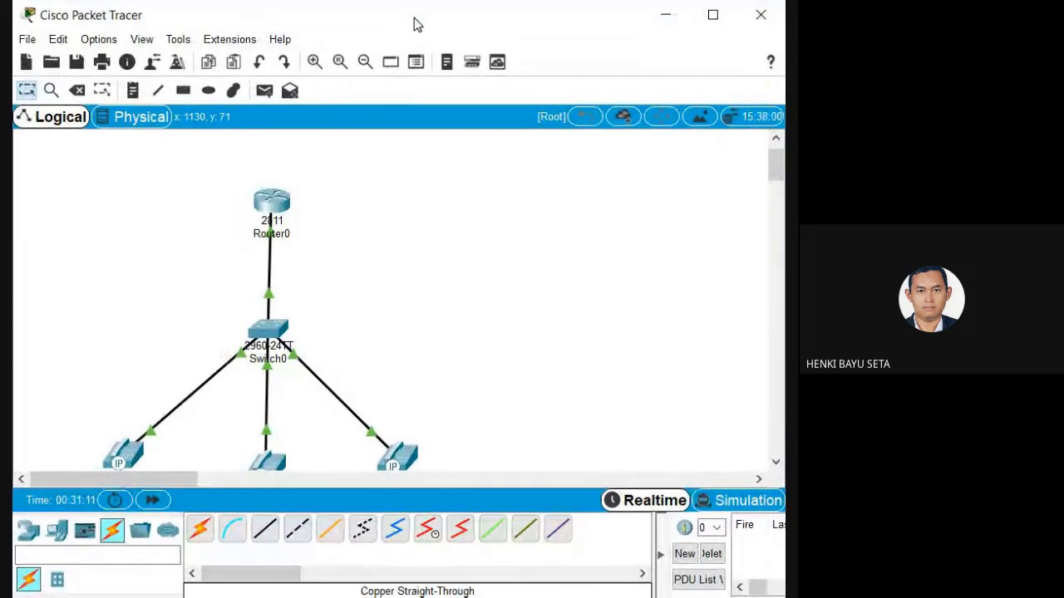
{"action": "scroll", "coordinate": [365, 274], "scroll_direction": "down", "scroll_amount": 4}
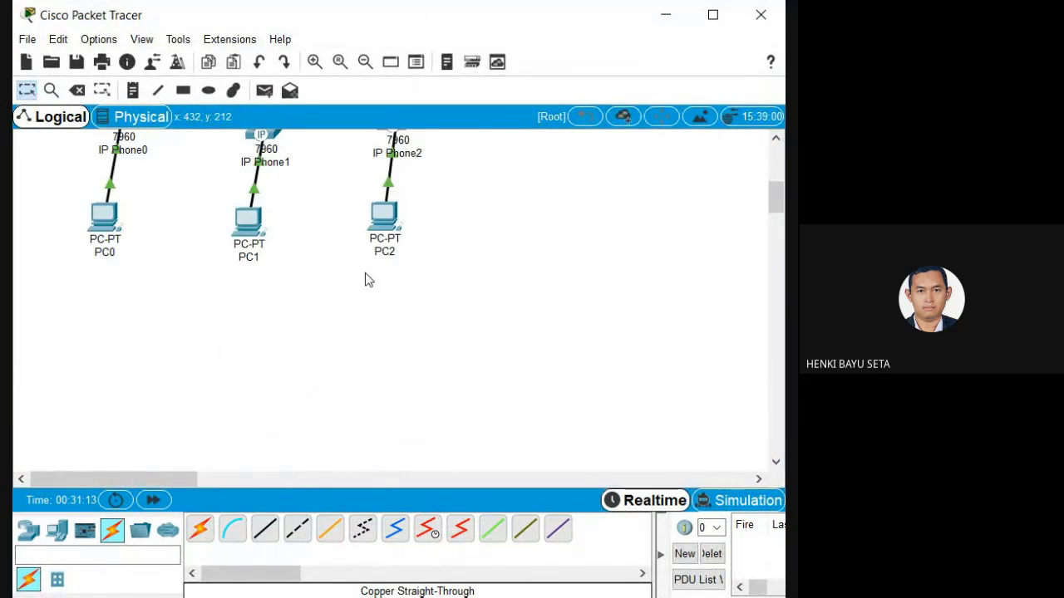
{"action": "left_click_drag", "start_coordinate": [772, 190], "coordinate": [766, 169]}
{"action": "left_click", "coordinate": [138, 344]}
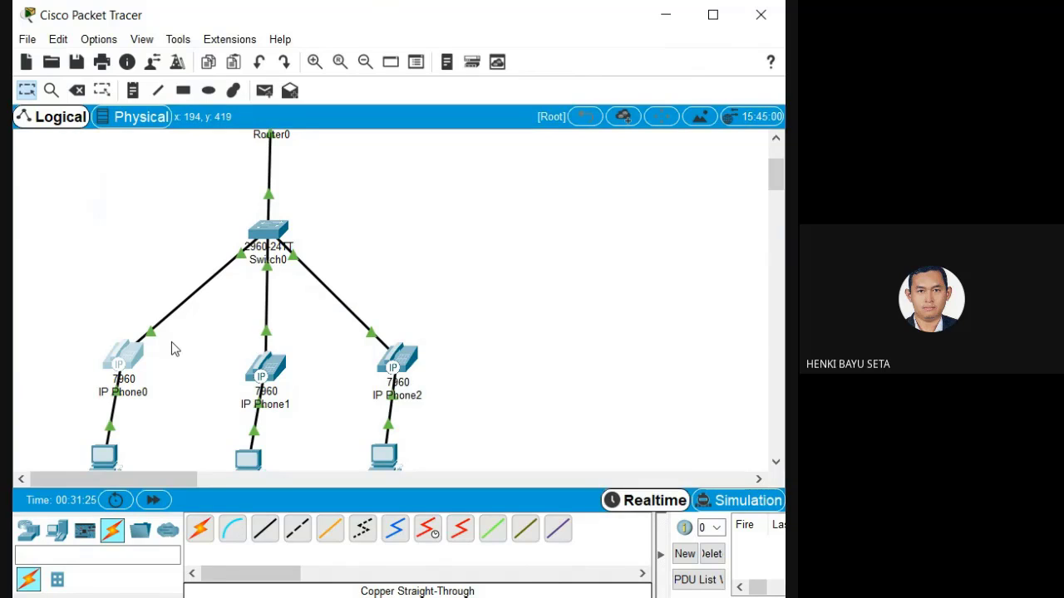
{"action": "scroll", "coordinate": [592, 266], "scroll_direction": "up", "scroll_amount": 2}
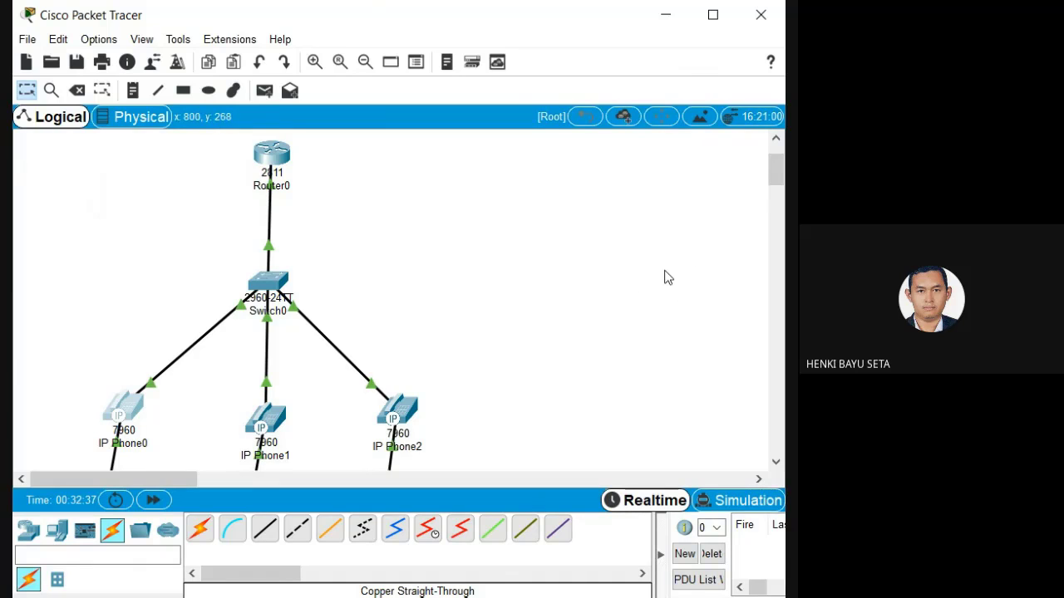
{"action": "scroll", "coordinate": [663, 275], "scroll_direction": "down", "scroll_amount": 5}
{"action": "left_click_drag", "start_coordinate": [774, 203], "coordinate": [774, 186]}
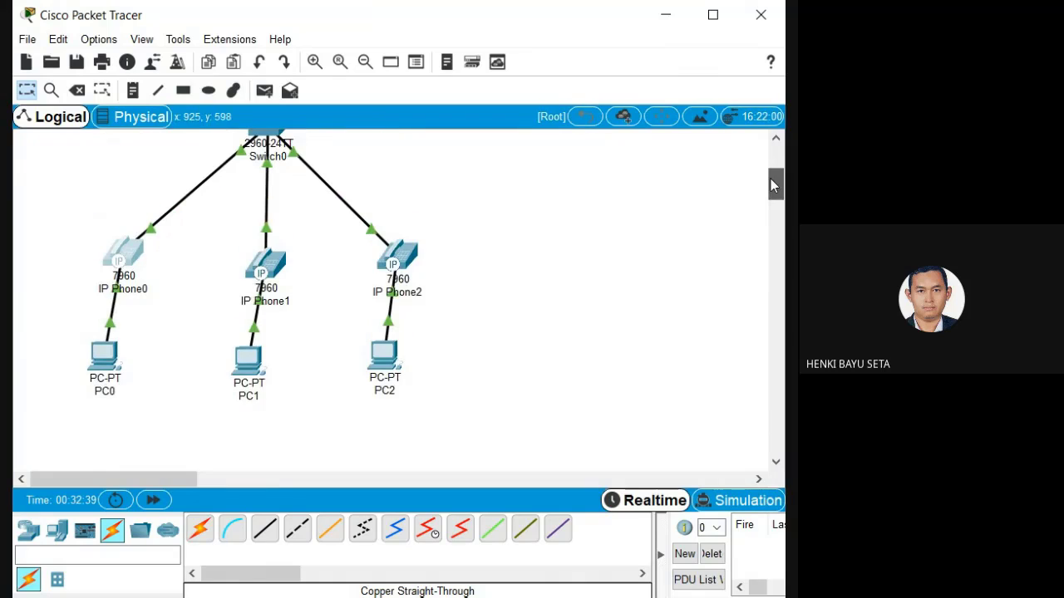
{"action": "double_click", "coordinate": [587, 17]}
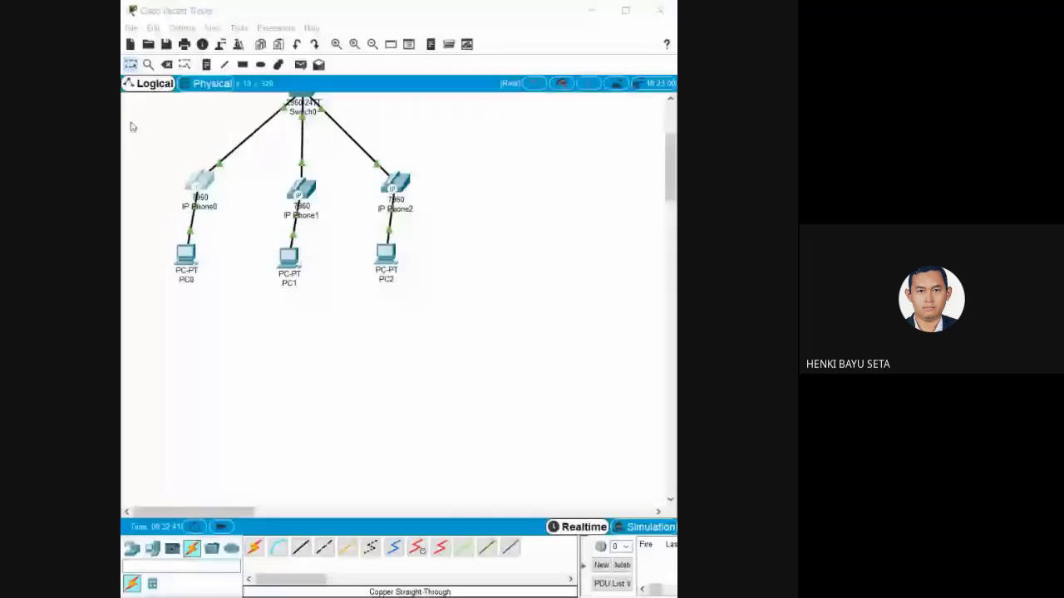